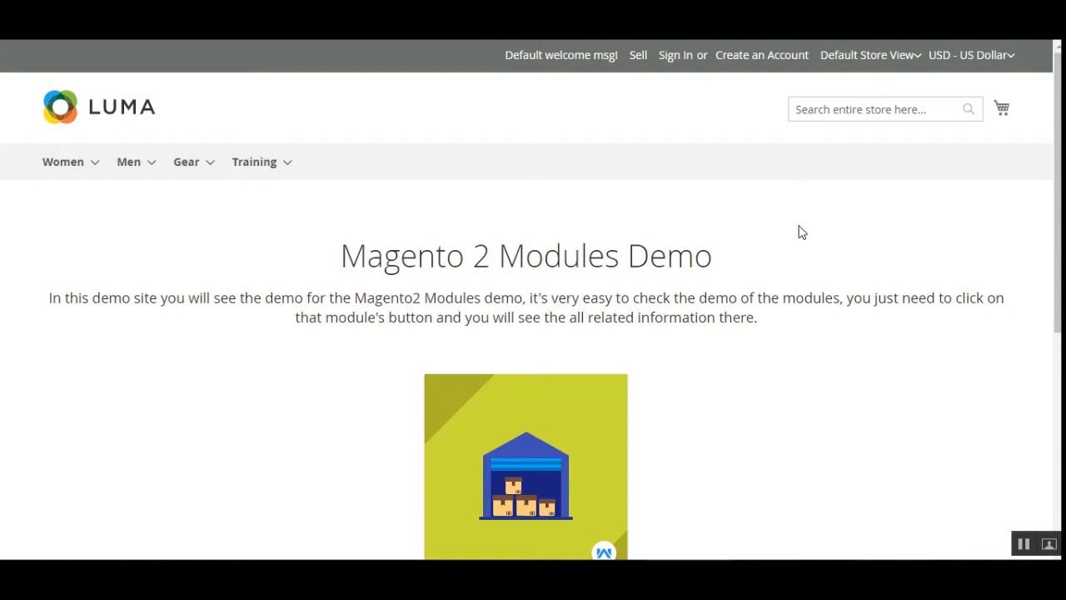
Step: Scroll to the footer and bring up the context menu for the Create a Wholesaler Account link
scroll(914, 170, "down", 4)
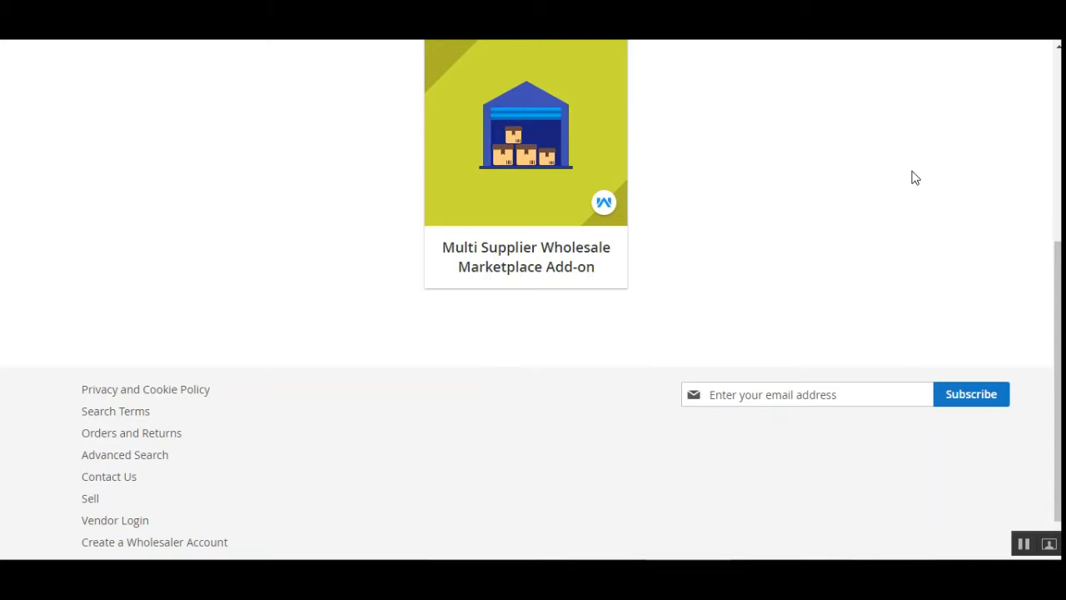
scroll(908, 180, "up", 5)
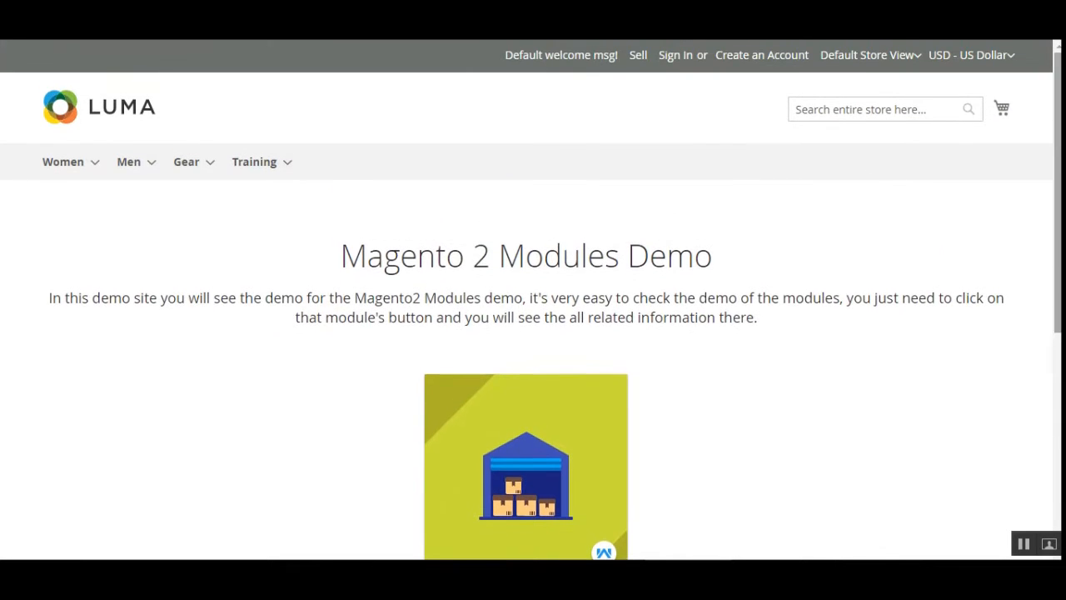
scroll(1047, 376, "down", 5)
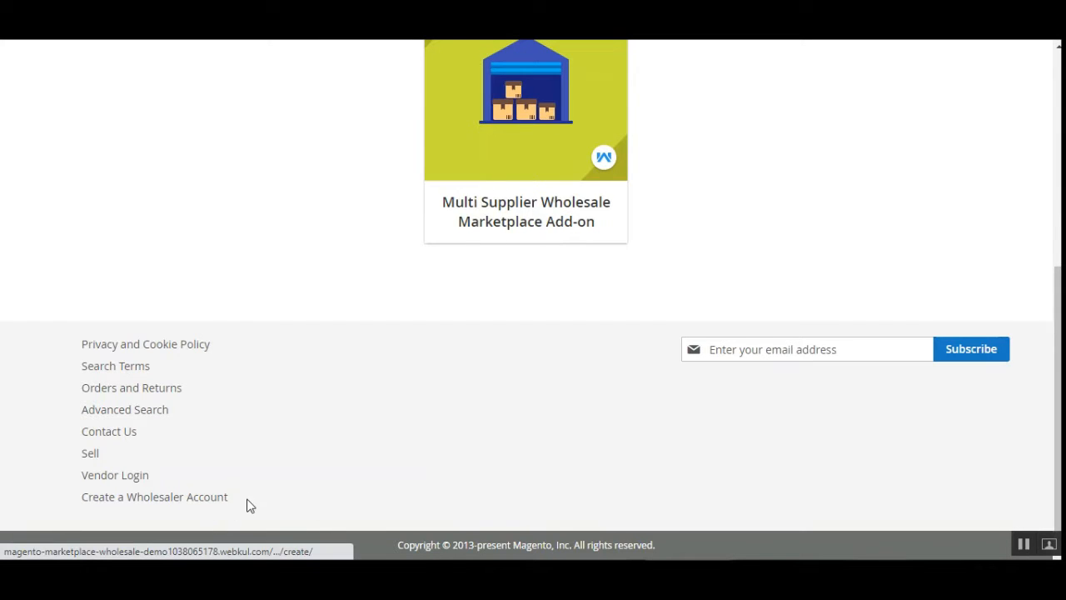
right_click(188, 505)
Step: Open the wholesaler sign-up page in a new tab and highlight its Create New Wholesaler Account heading
left_click(293, 374)
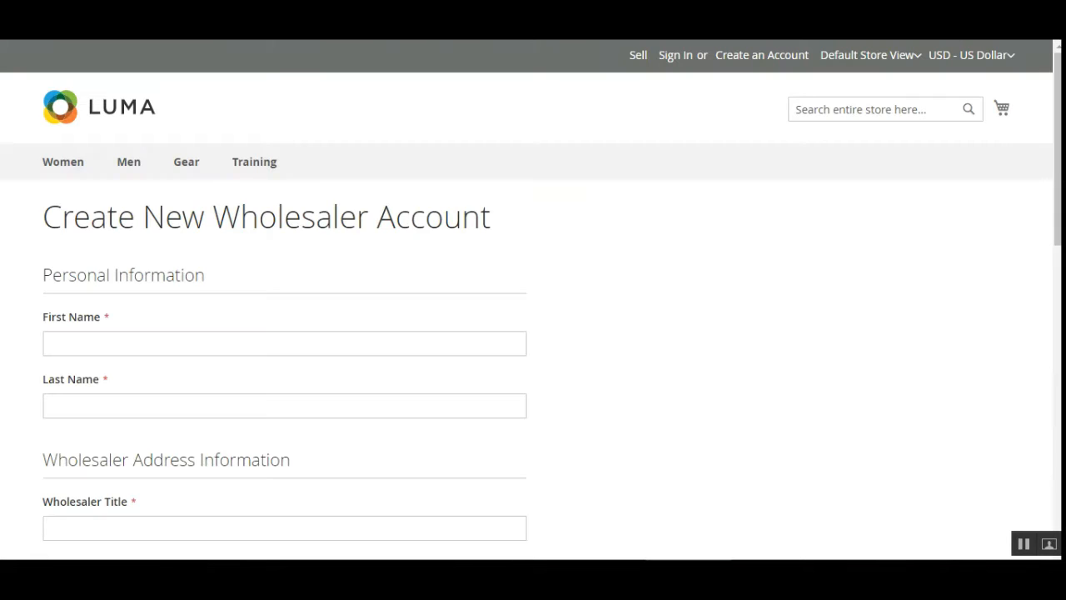
left_click_drag(50, 220, 524, 220)
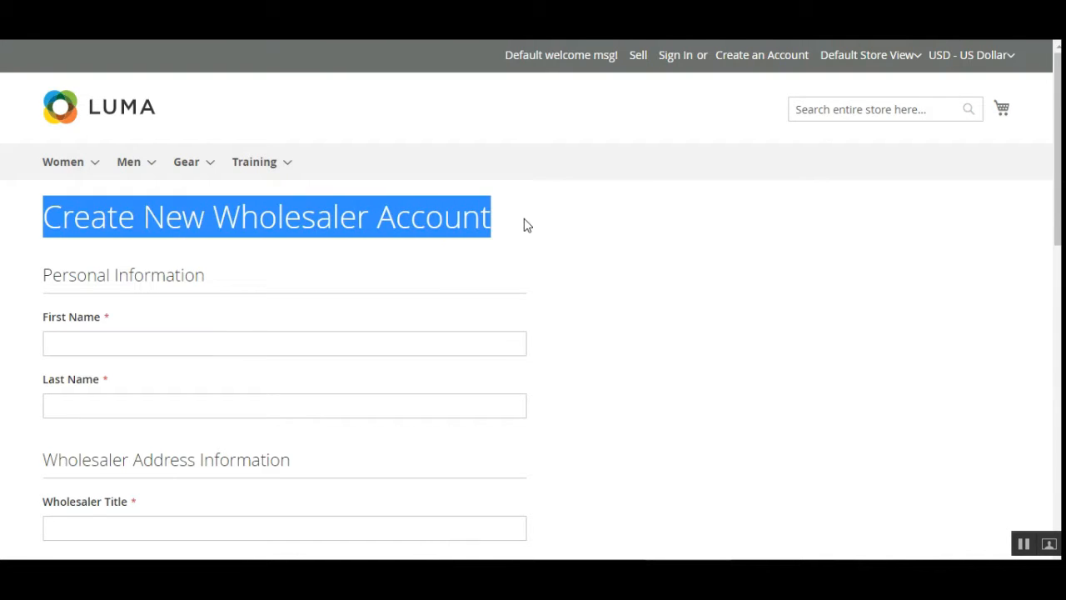
left_click(524, 220)
left_click_drag(214, 220, 570, 225)
left_click(570, 225)
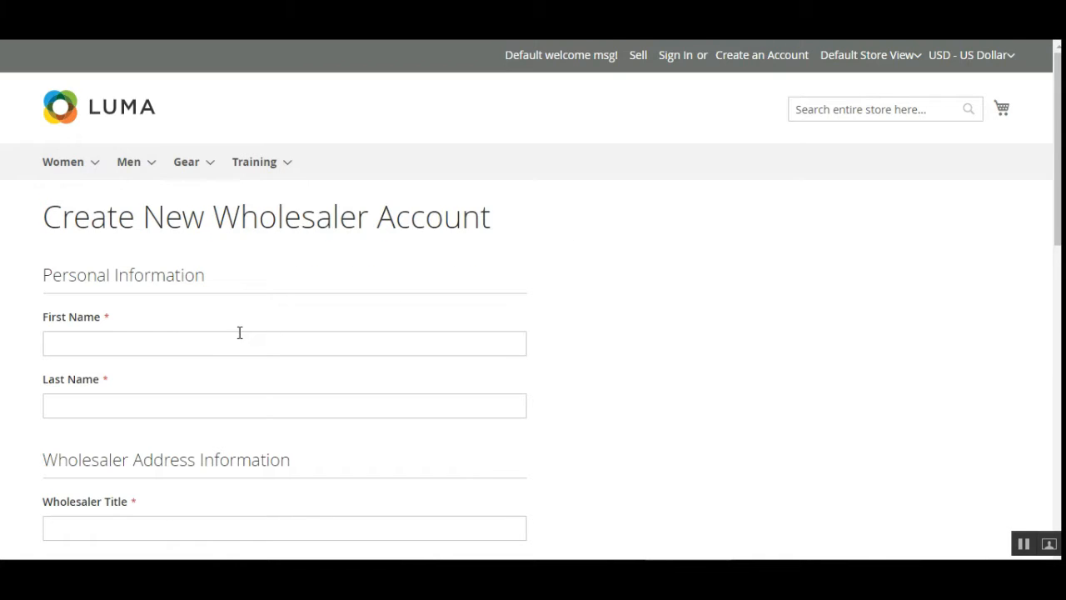
Step: Scroll through the form, highlight Sign-in Information, and tick the Privacy Policy checkbox
scroll(225, 300, "down", 2)
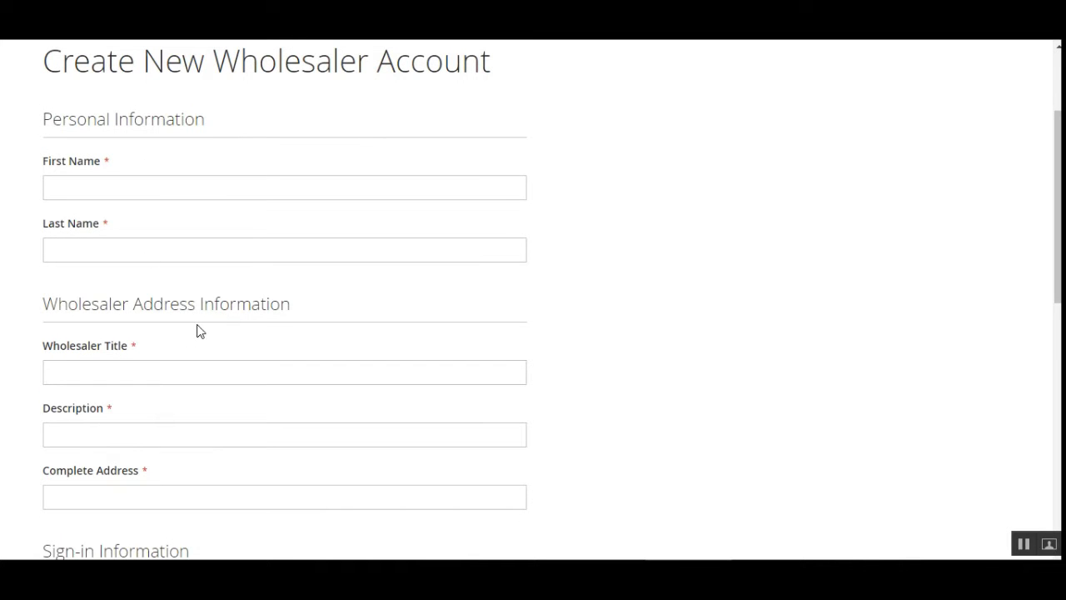
scroll(200, 394, "down", 3)
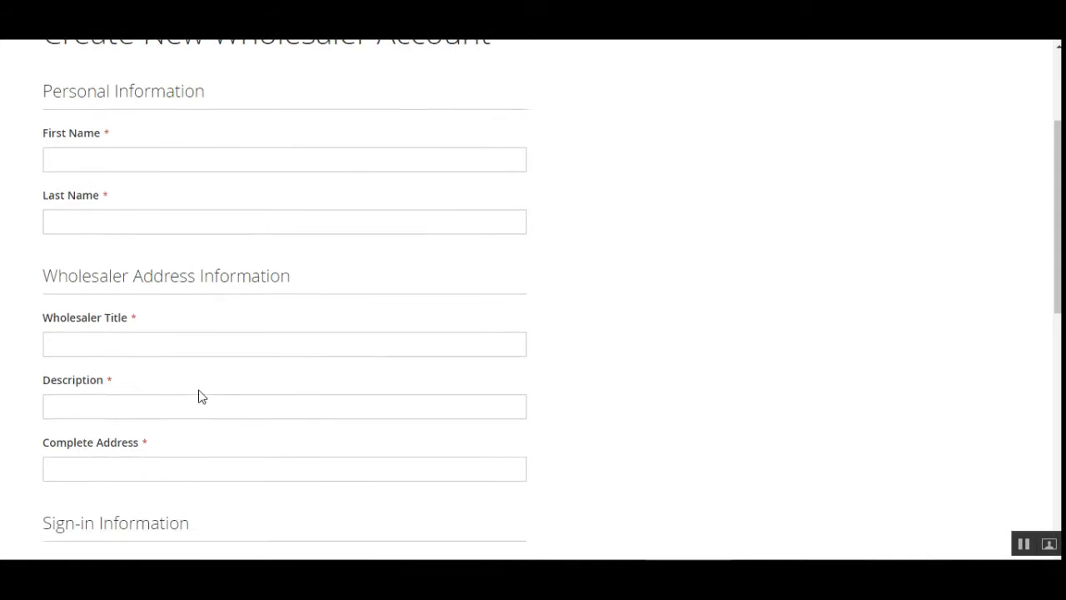
scroll(211, 465, "down", 1)
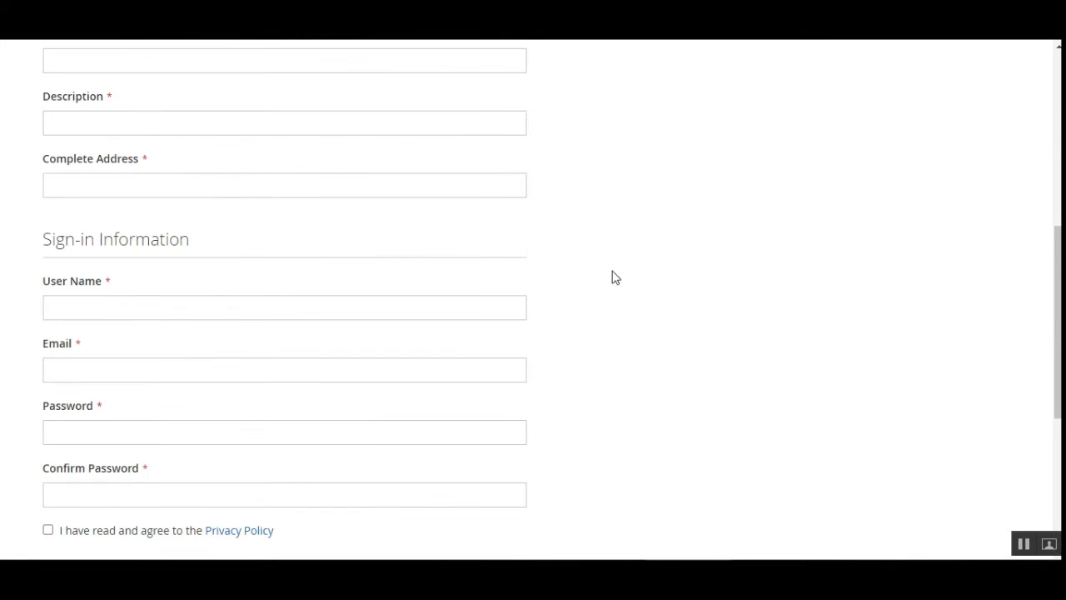
left_click_drag(58, 247, 190, 243)
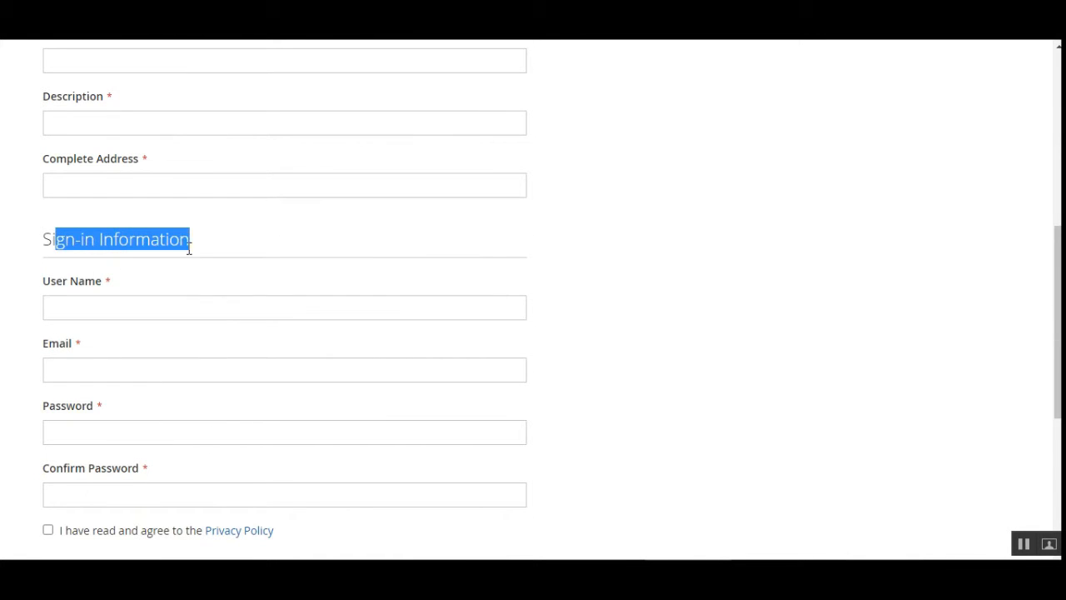
left_click(587, 322)
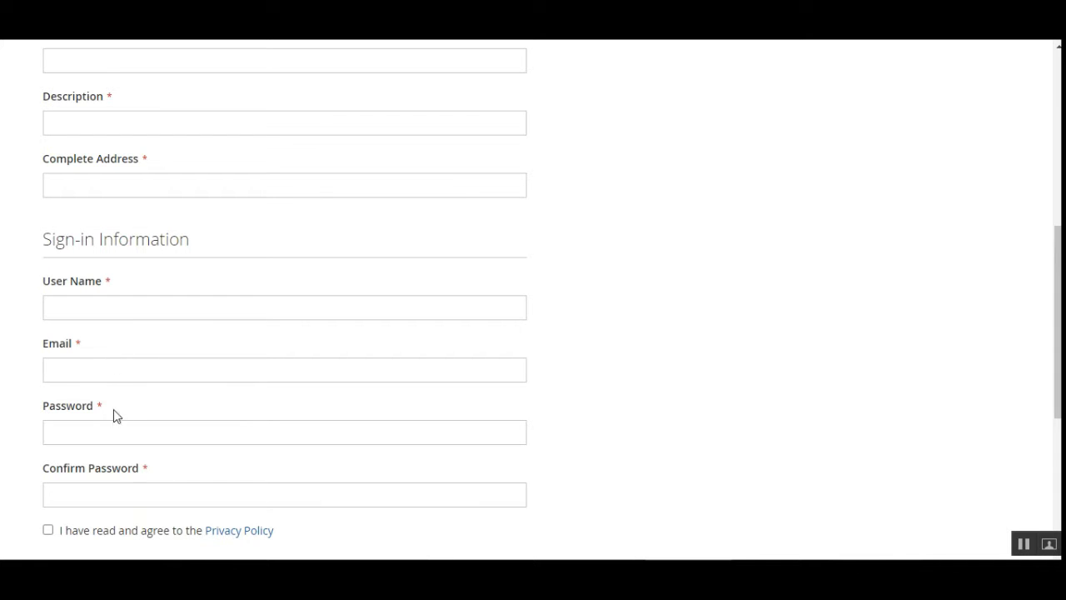
scroll(136, 491, "down", 2)
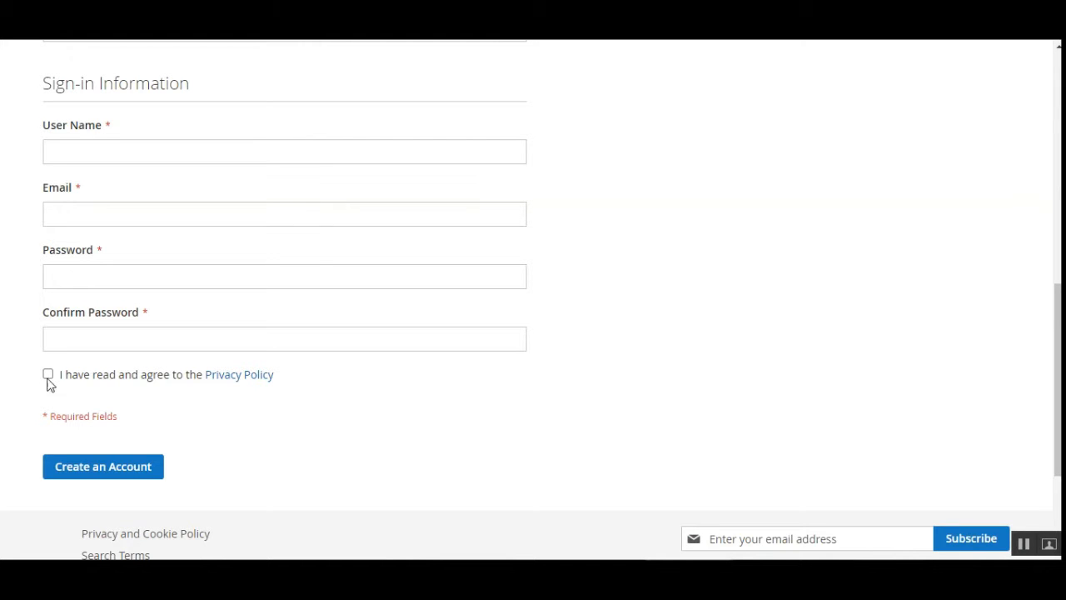
left_click(48, 375)
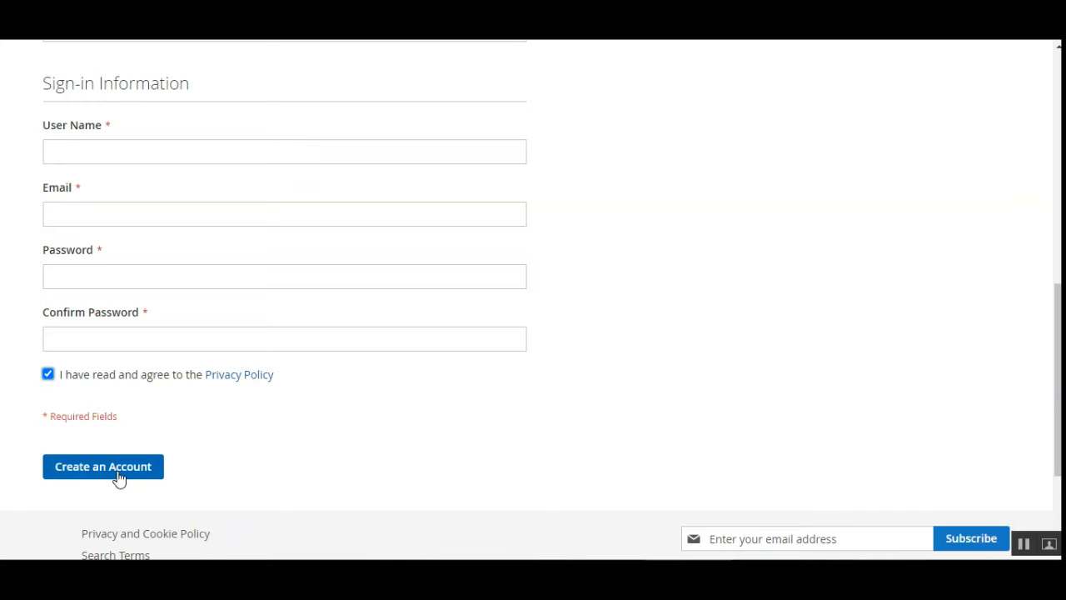
scroll(833, 375, "up", 15)
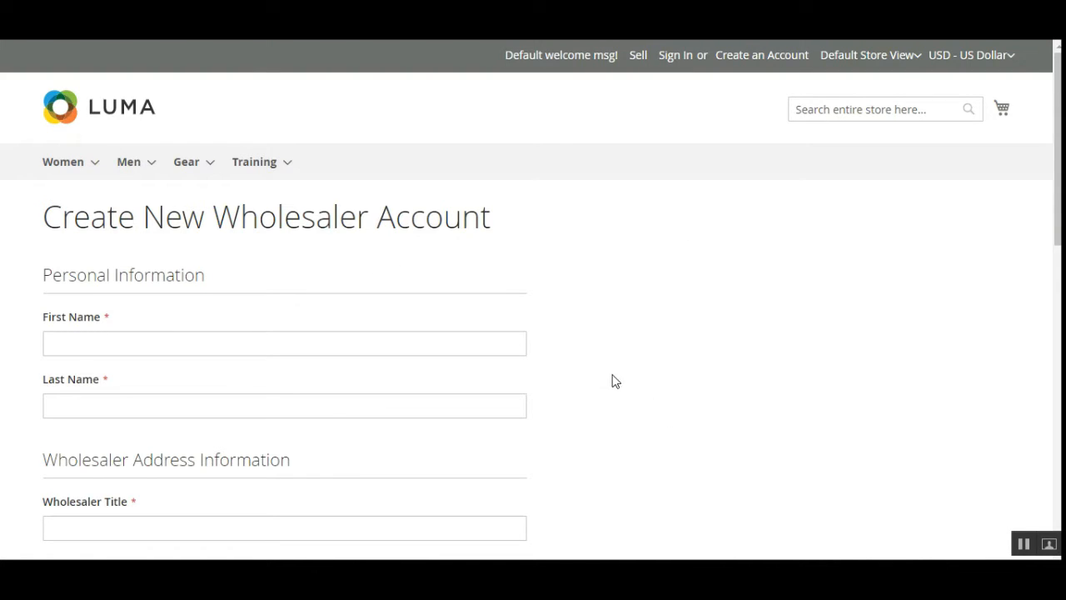
Step: Complete the B2B Wholesaler registration details, agree to the Privacy Policy, and submit Create an Account
scroll(1031, 369, "down", 5)
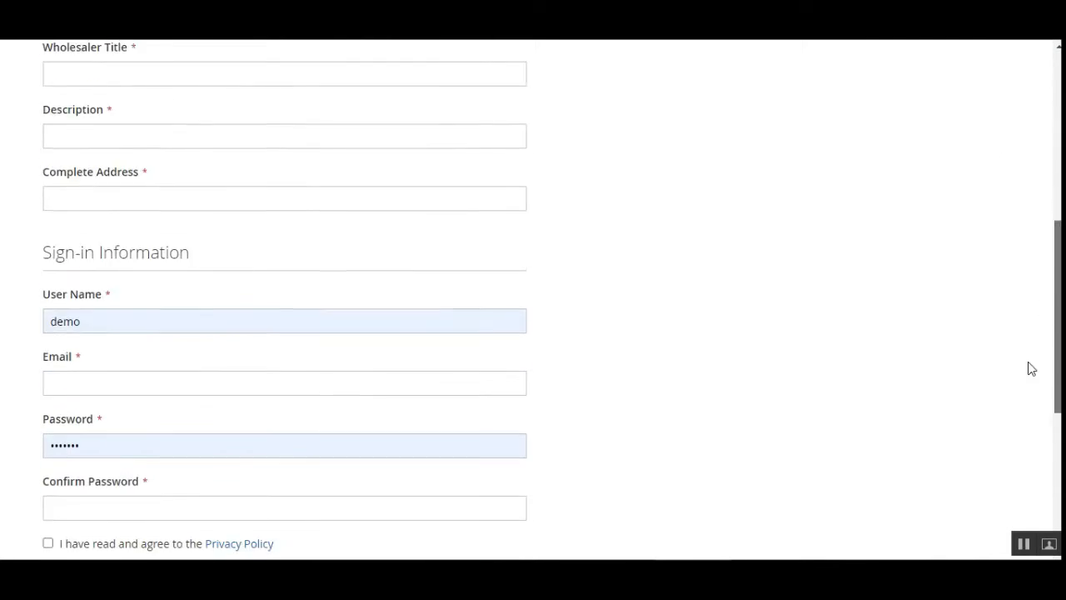
scroll(1031, 369, "down", 5)
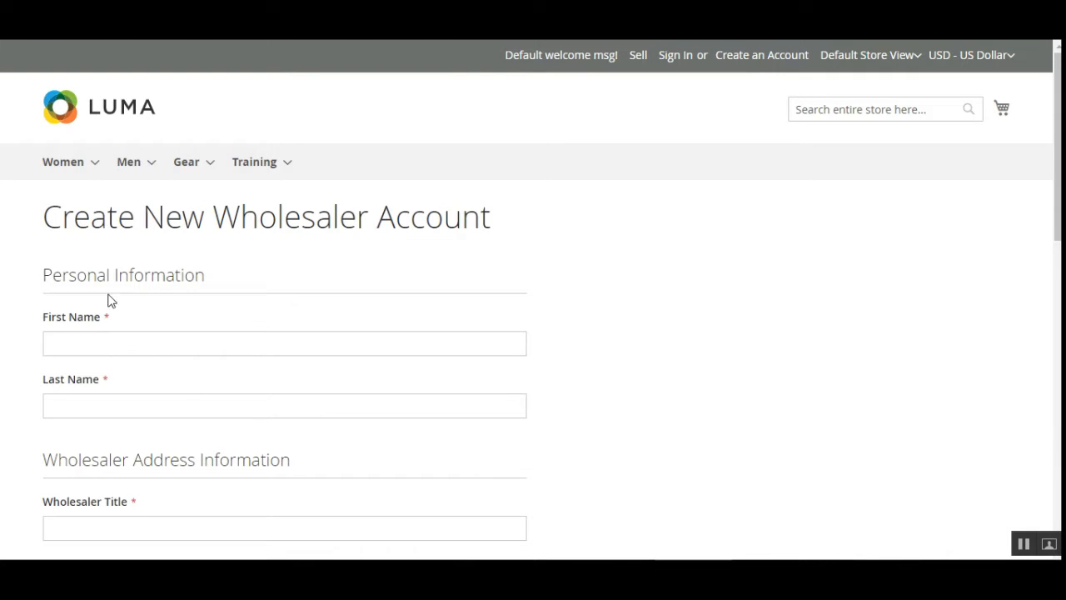
mouse_move(1058, 194)
left_mouse_down()
mouse_move(1058, 339)
mouse_move(1044, 418)
mouse_move(1058, 179)
left_mouse_up()
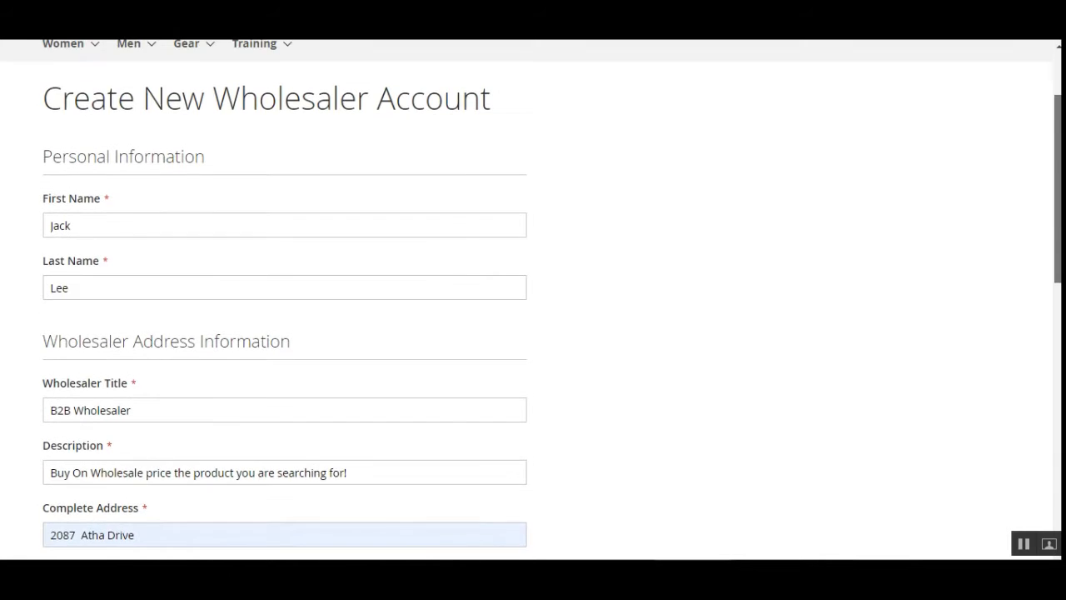
left_click_drag(1058, 247, 1041, 431)
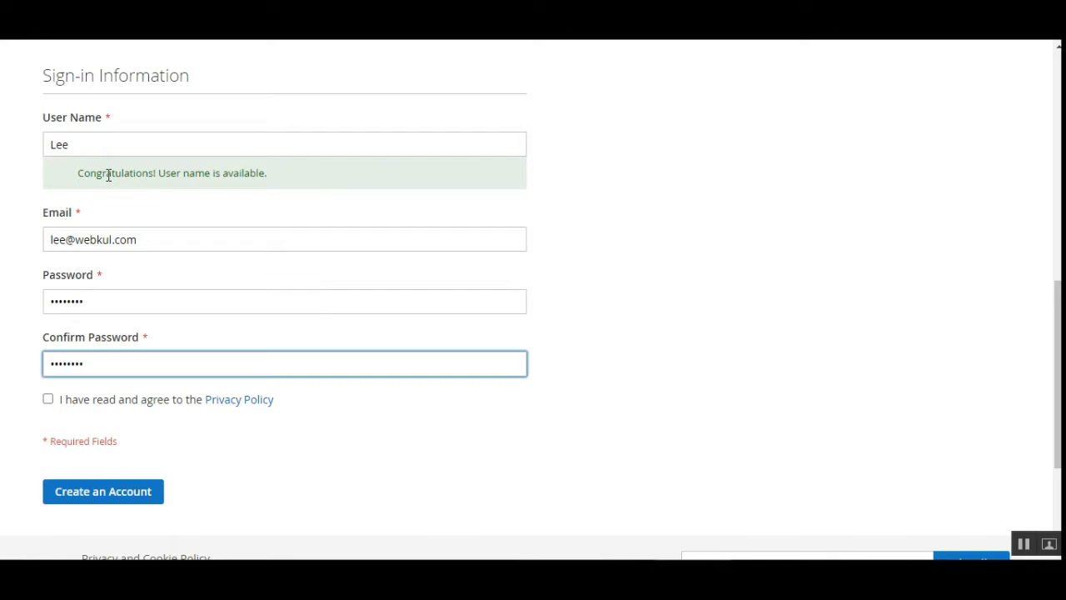
left_click_drag(111, 175, 255, 181)
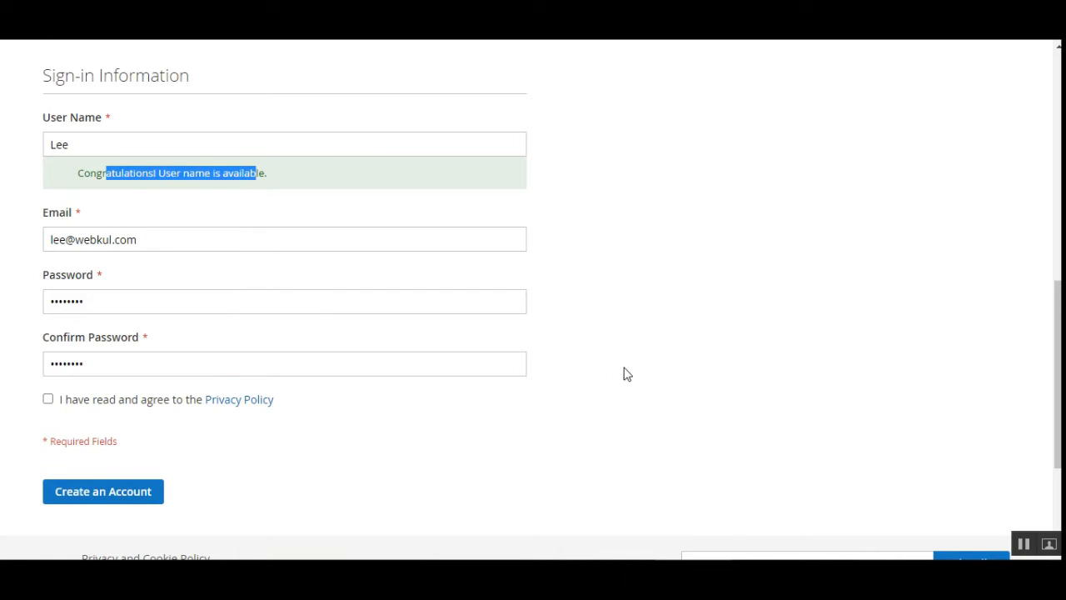
left_click(47, 400)
left_click(131, 499)
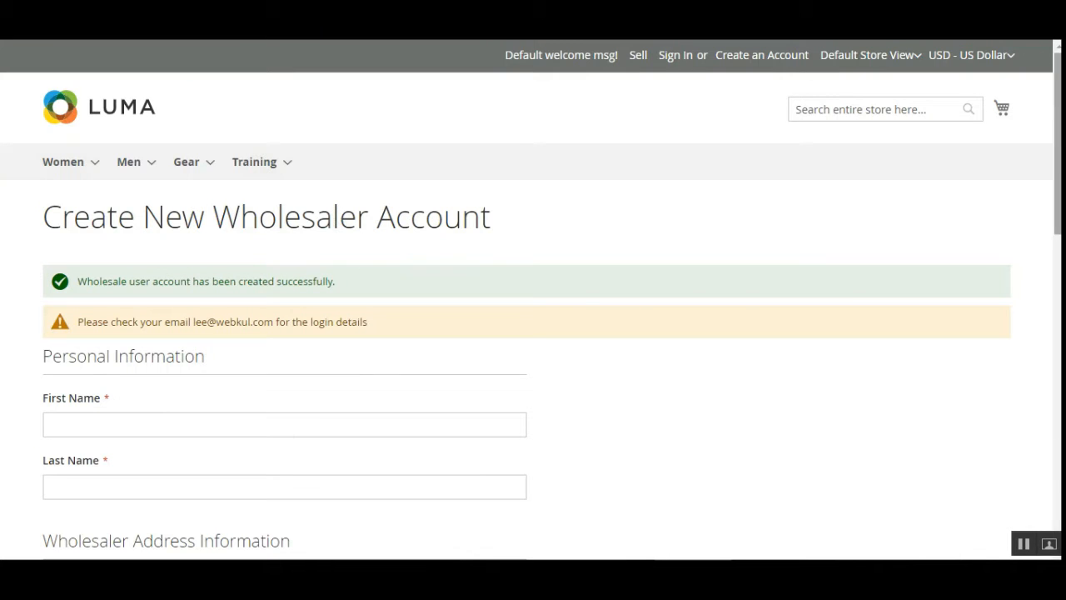
Step: Highlight the account-created success message, scroll down, and put focus in the Email field
left_click_drag(103, 282, 357, 286)
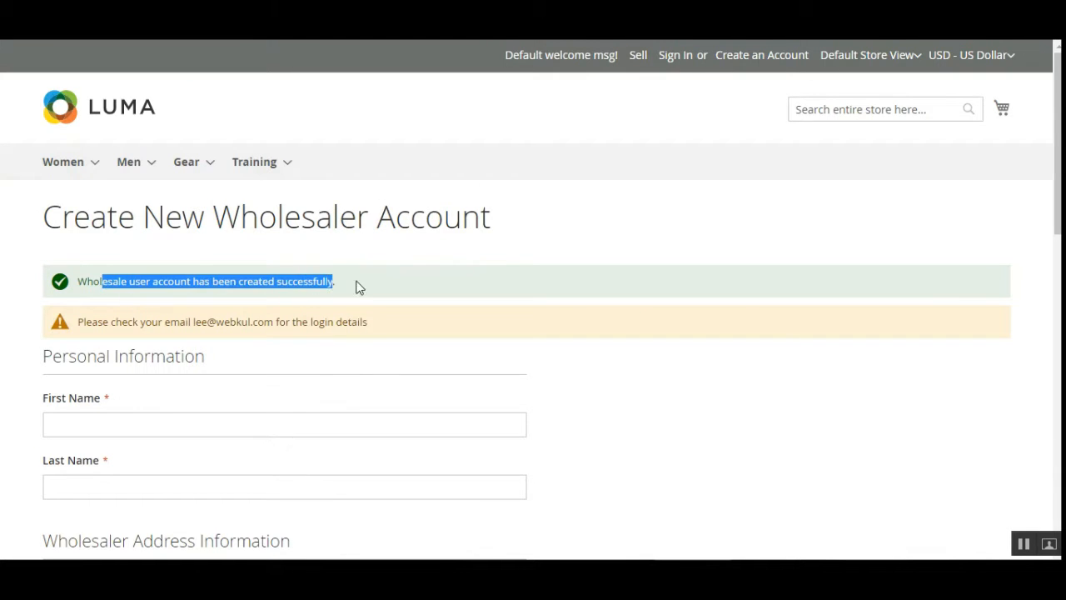
left_click(372, 284)
scroll(510, 236, "down", 1)
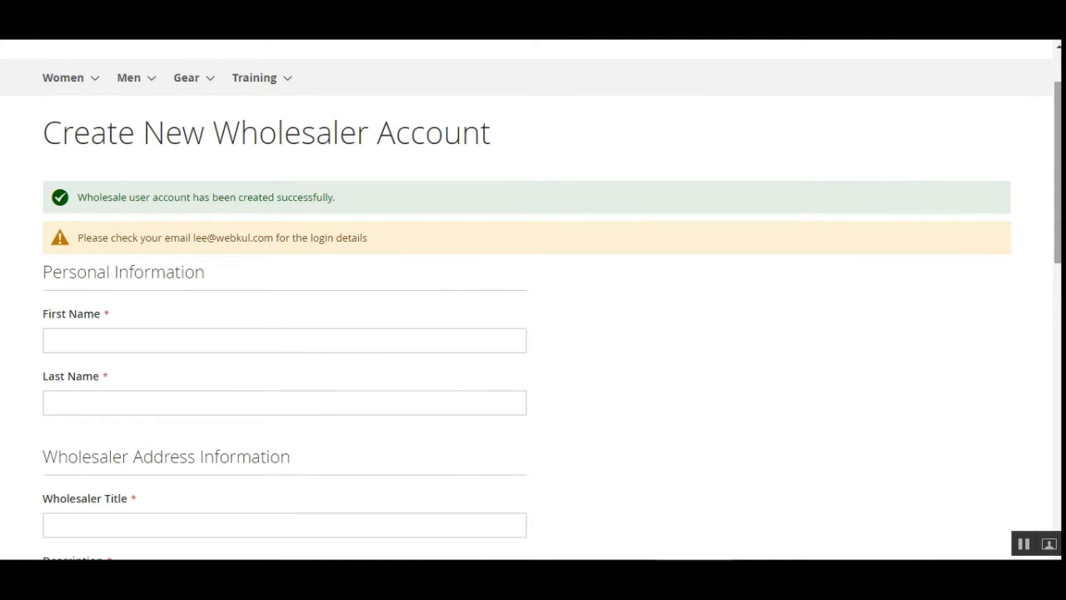
scroll(117, 241, "down", 1)
scroll(1049, 325, "down", 4)
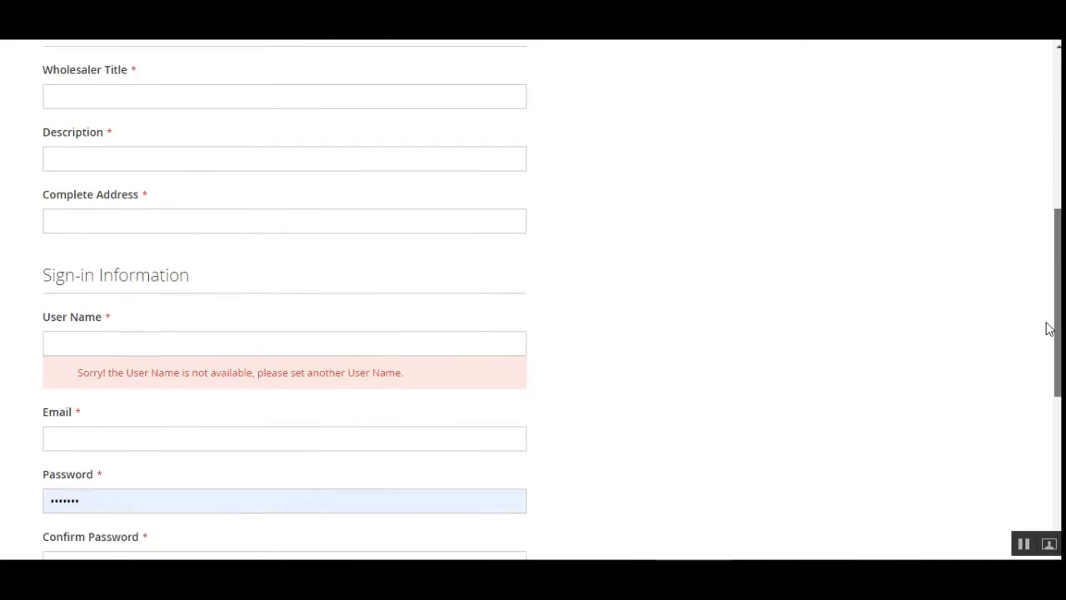
left_click(112, 348)
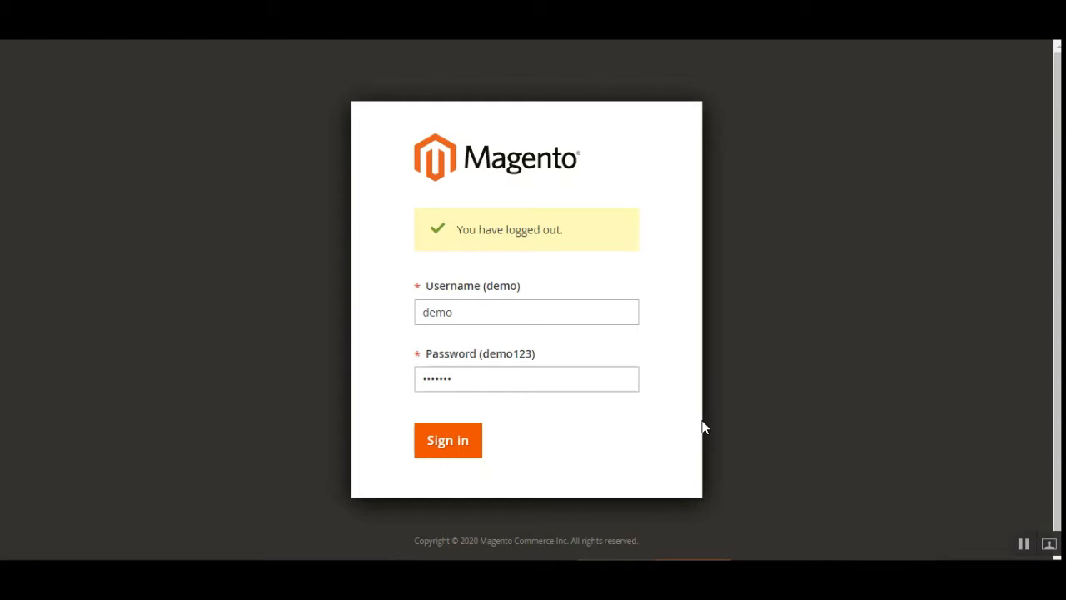
Step: Sign in to the admin and open Wholesale Manager > Users in a new tab
left_click(459, 442)
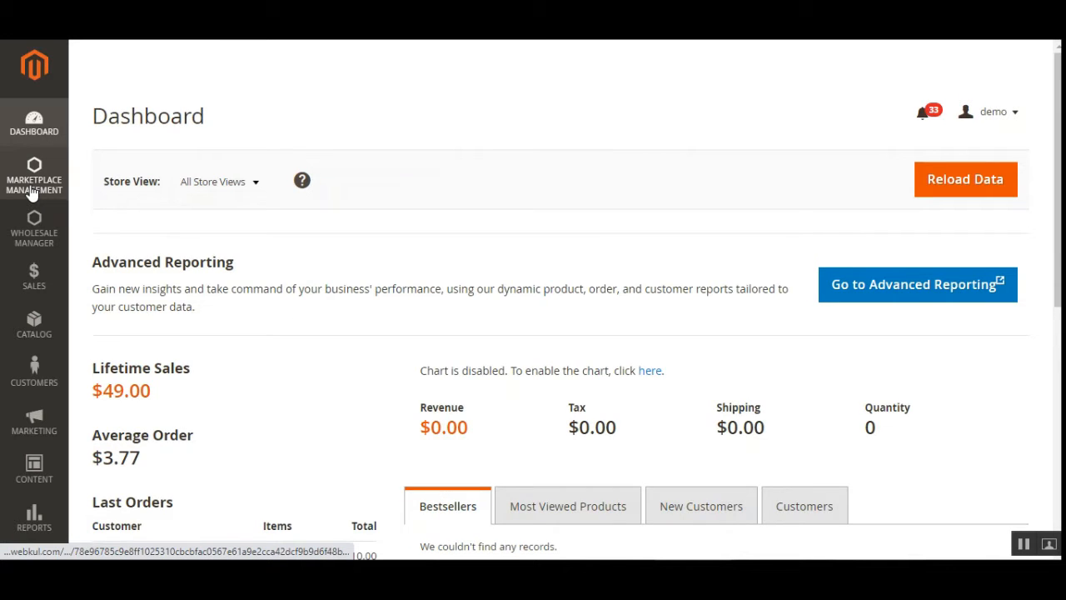
left_click(45, 250)
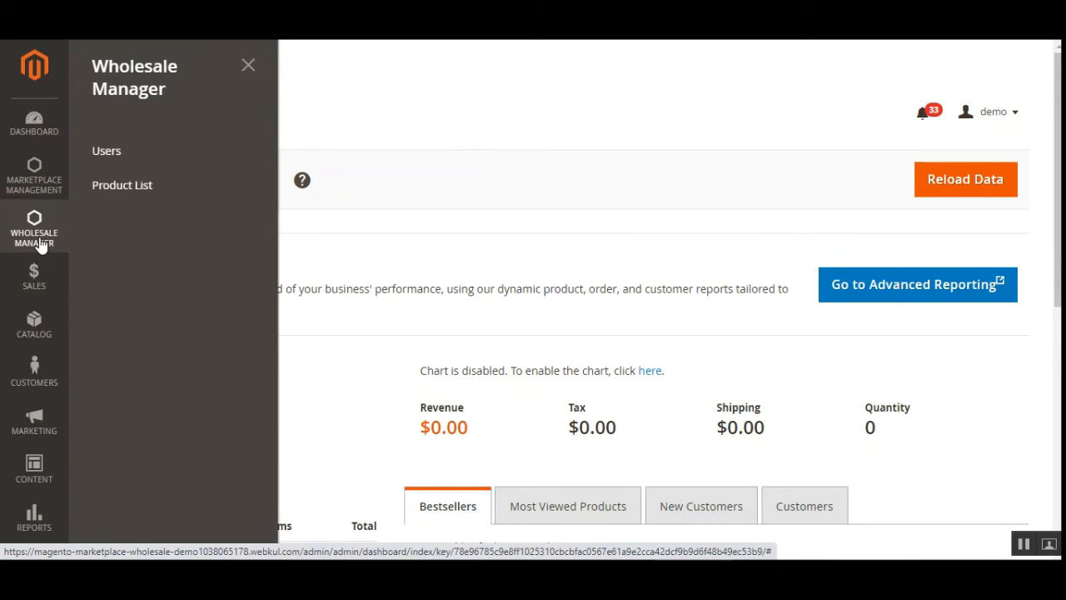
right_click(150, 161)
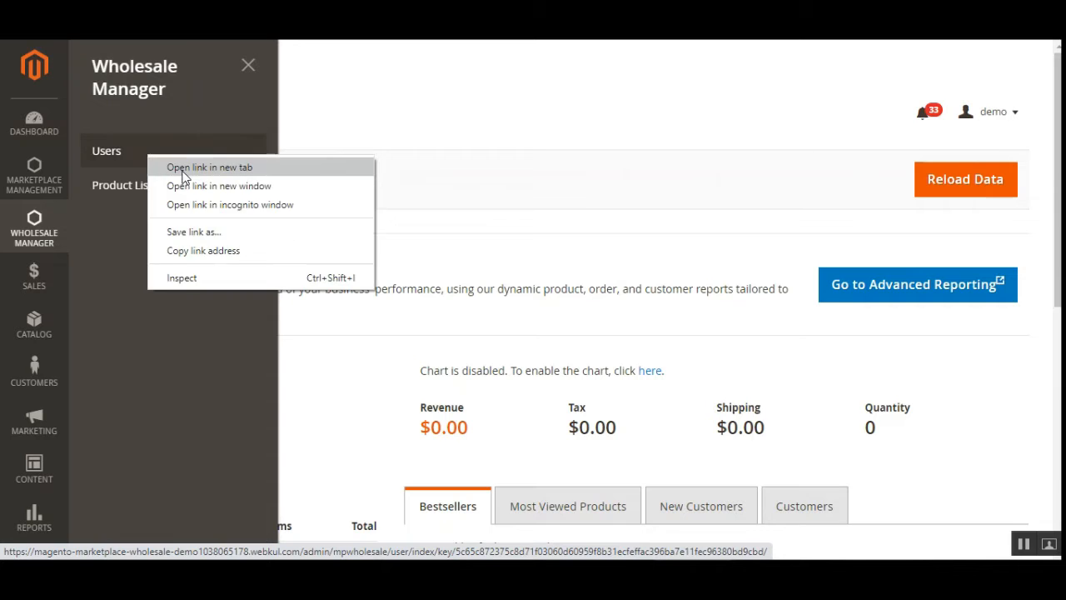
left_click(200, 167)
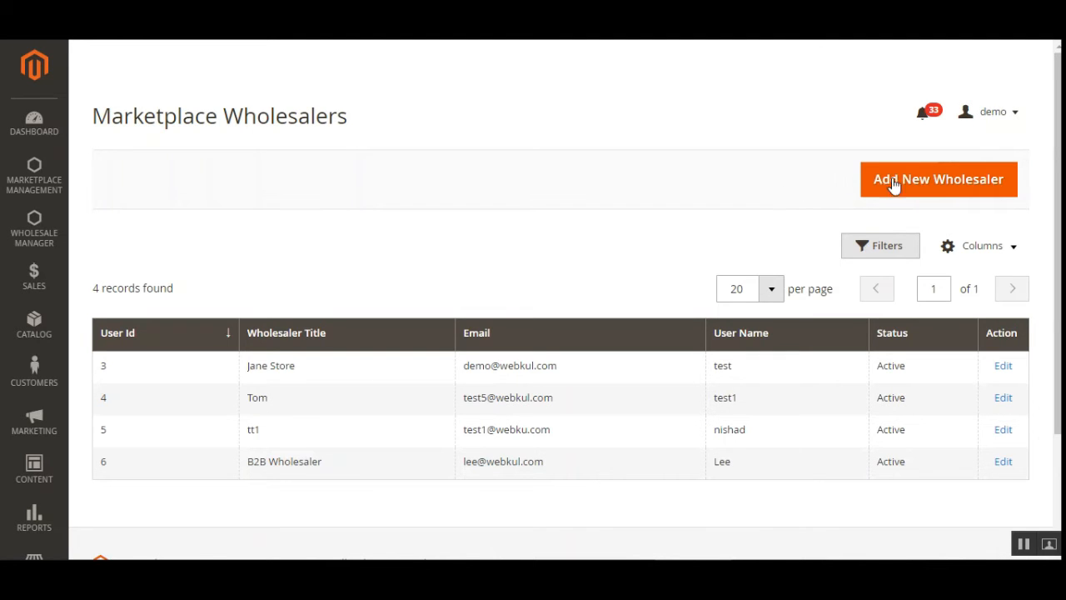
Step: Highlight row 6's B2B Wholesaler title and e-mail domain, then edit that account
scroll(705, 257, "down", 2)
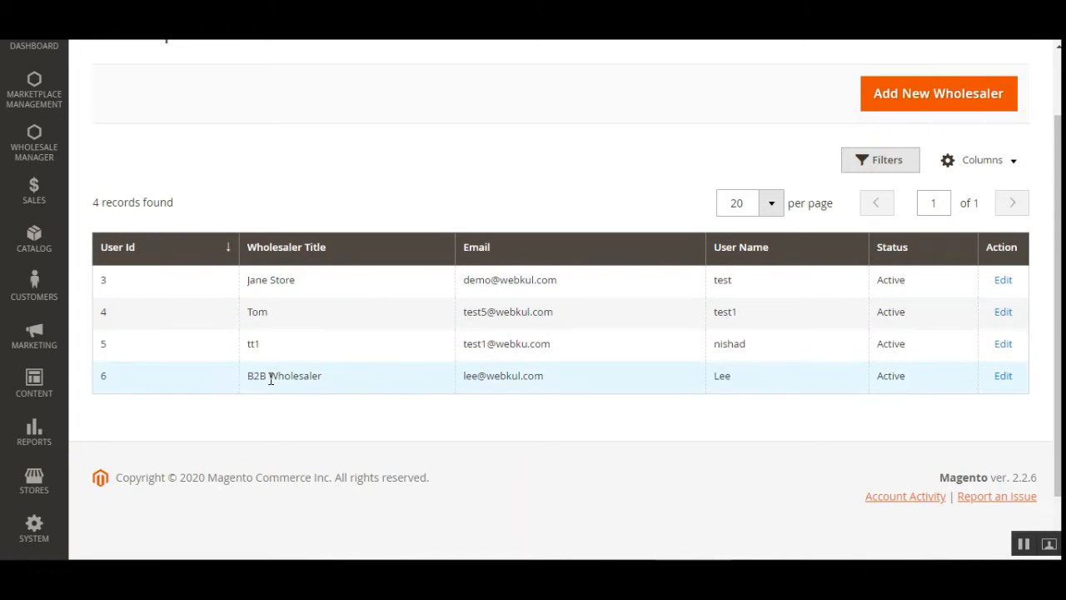
left_click_drag(271, 379, 312, 379)
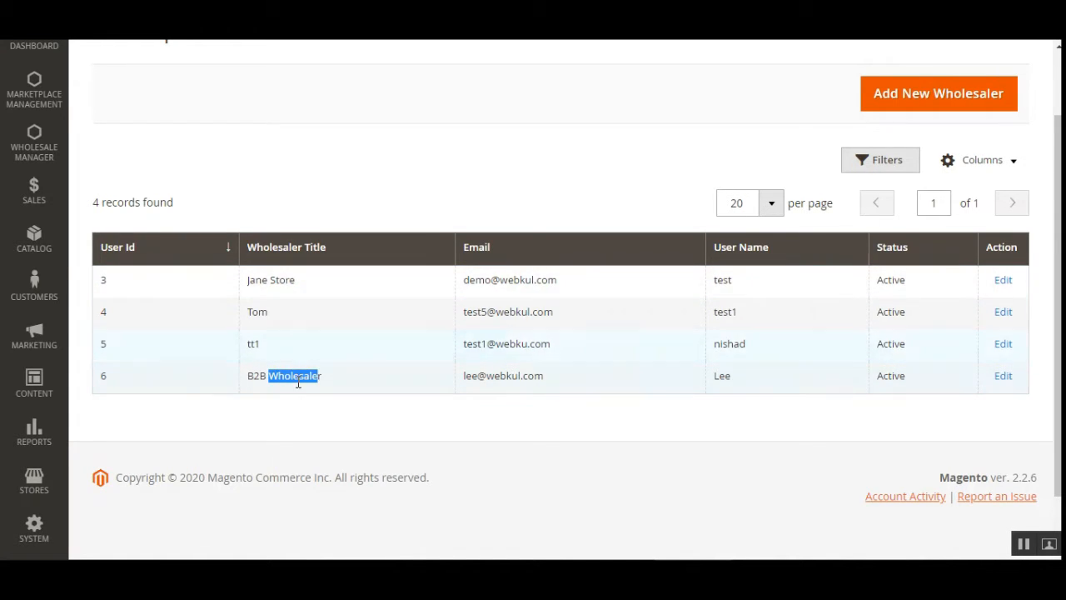
left_click(297, 379)
left_click_drag(487, 376, 580, 380)
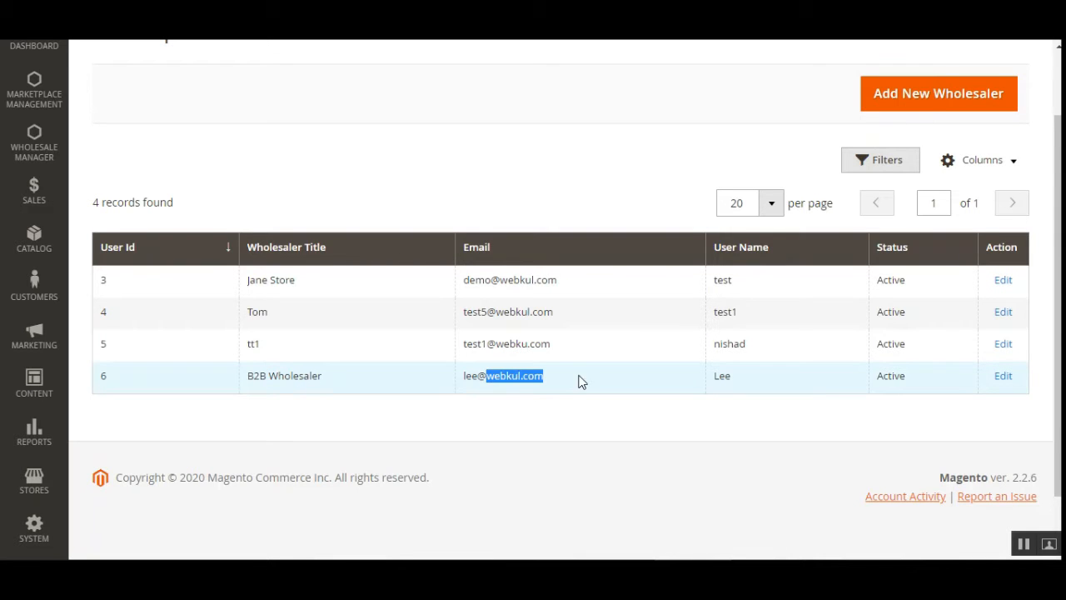
left_click(1009, 381)
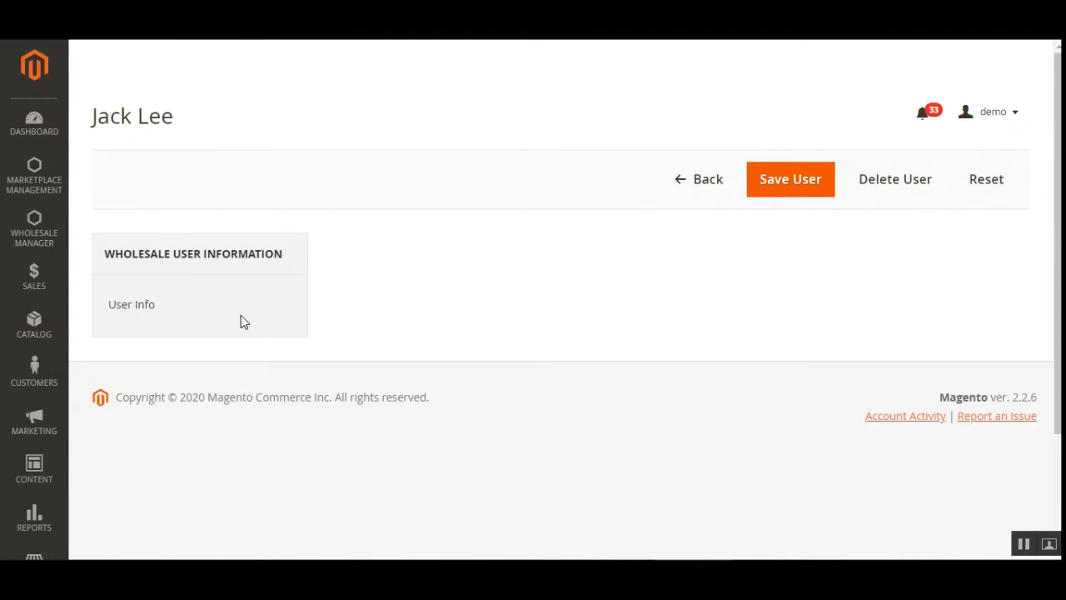
Step: Review the B2B Wholesaler form, switching 'This account is' to Inactive and back to Active
scroll(115, 310, "down", 3)
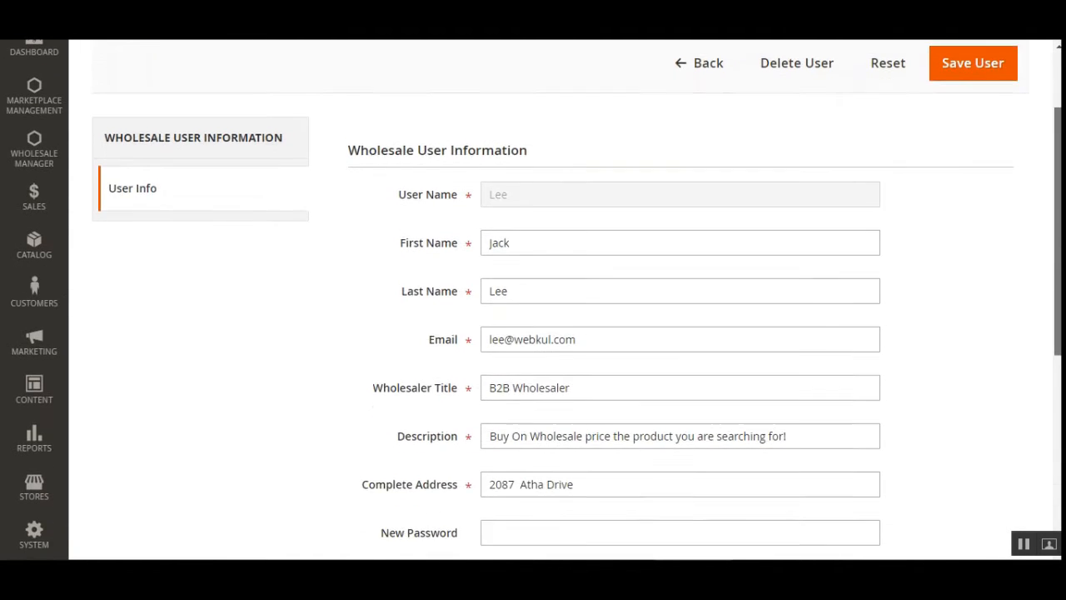
scroll(550, 333, "up", 3)
scroll(688, 368, "down", 4)
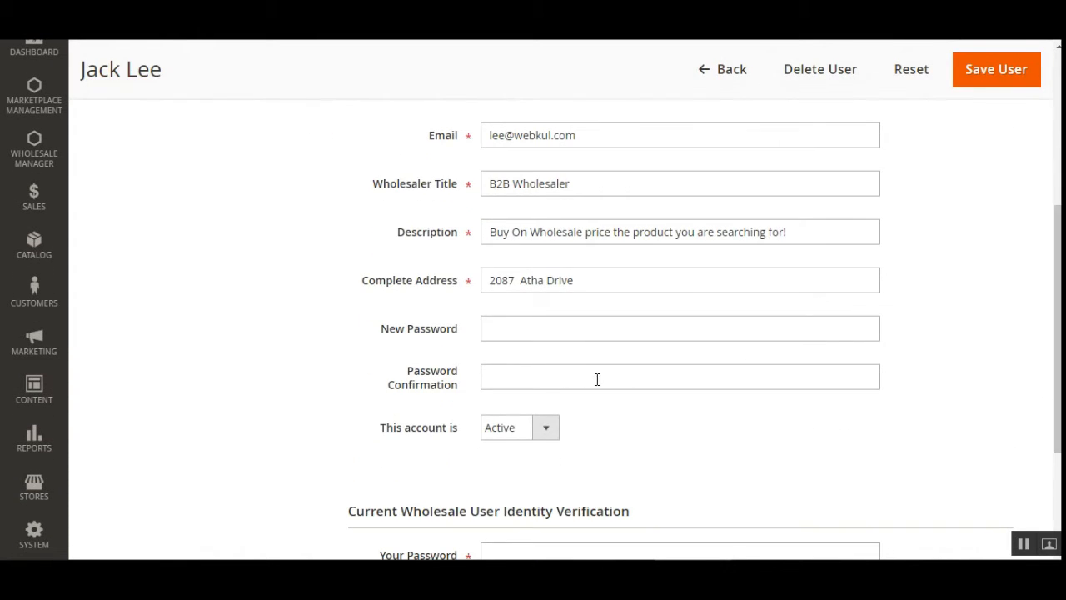
scroll(661, 444, "down", 2)
left_click(543, 278)
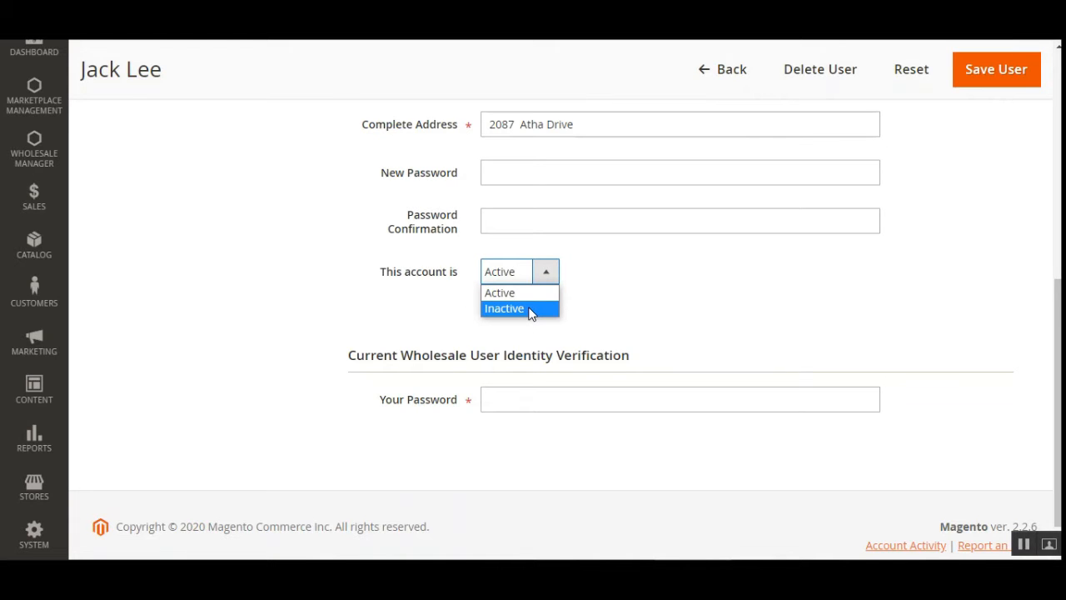
left_click(528, 310)
left_click(550, 281)
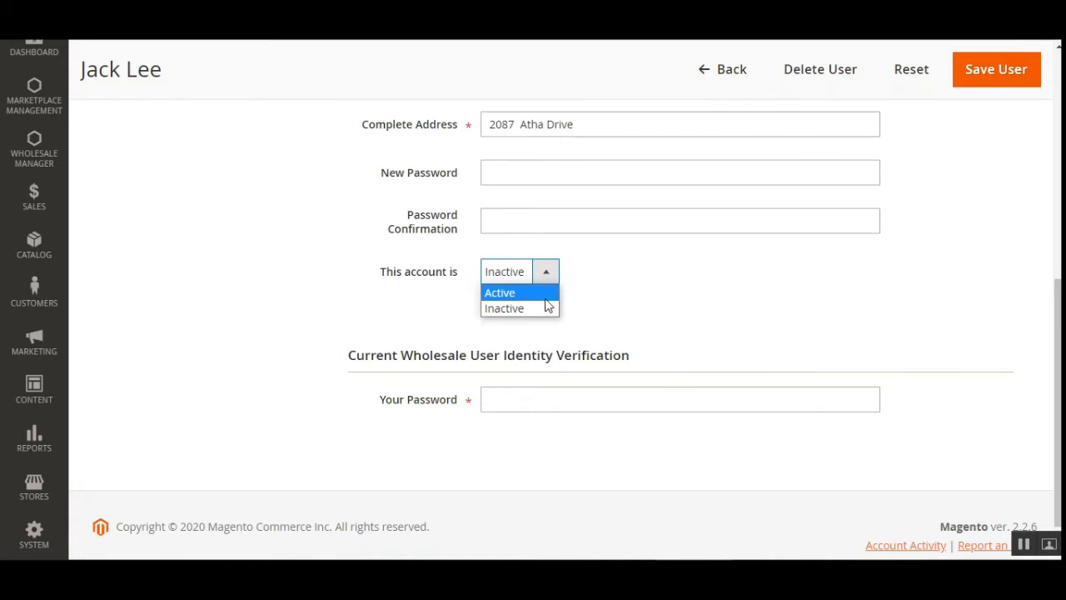
left_click(543, 297)
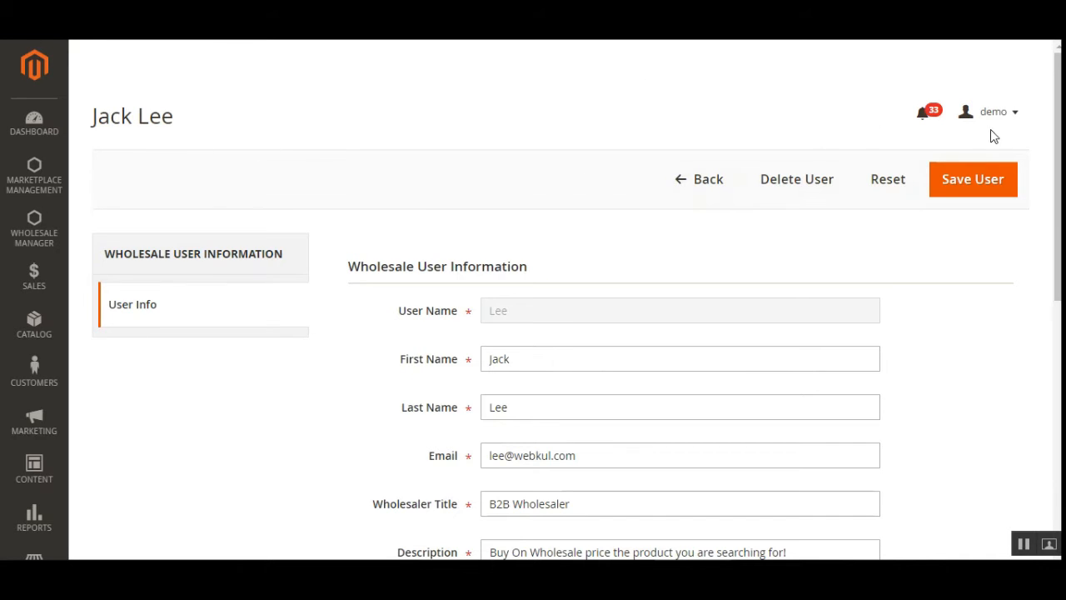
left_click(1014, 112)
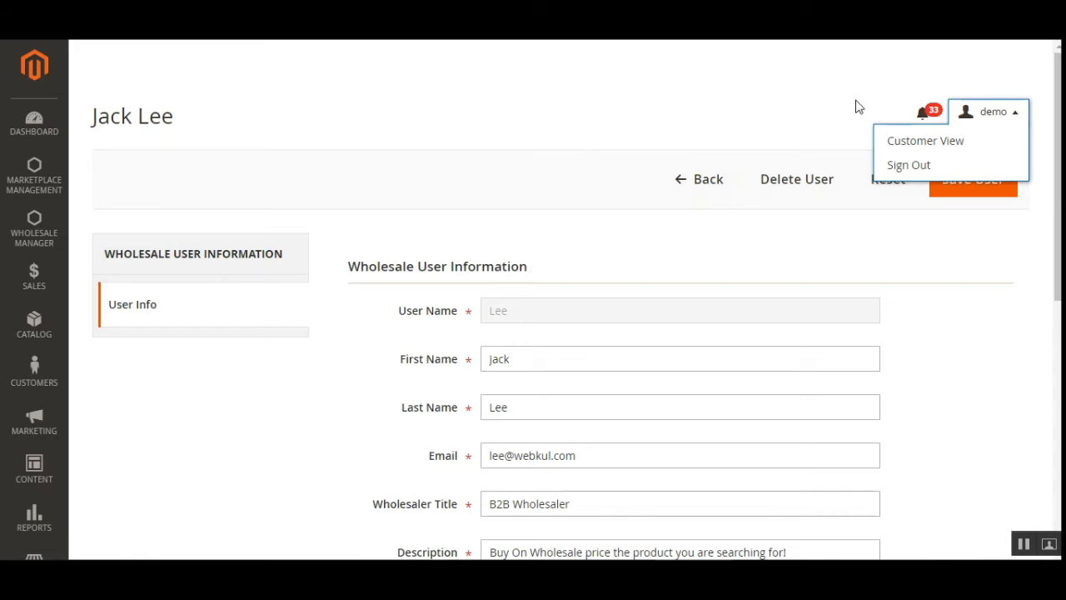
Step: Sign out, then sign in with the wholesaler's username and the prefilled password
left_click(919, 171)
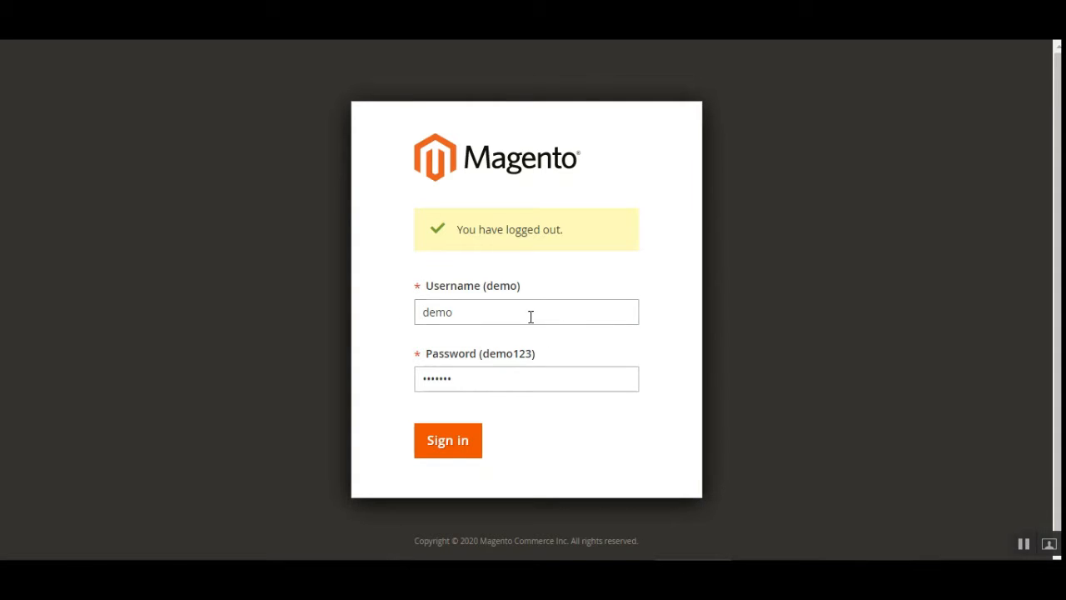
double_click(528, 314)
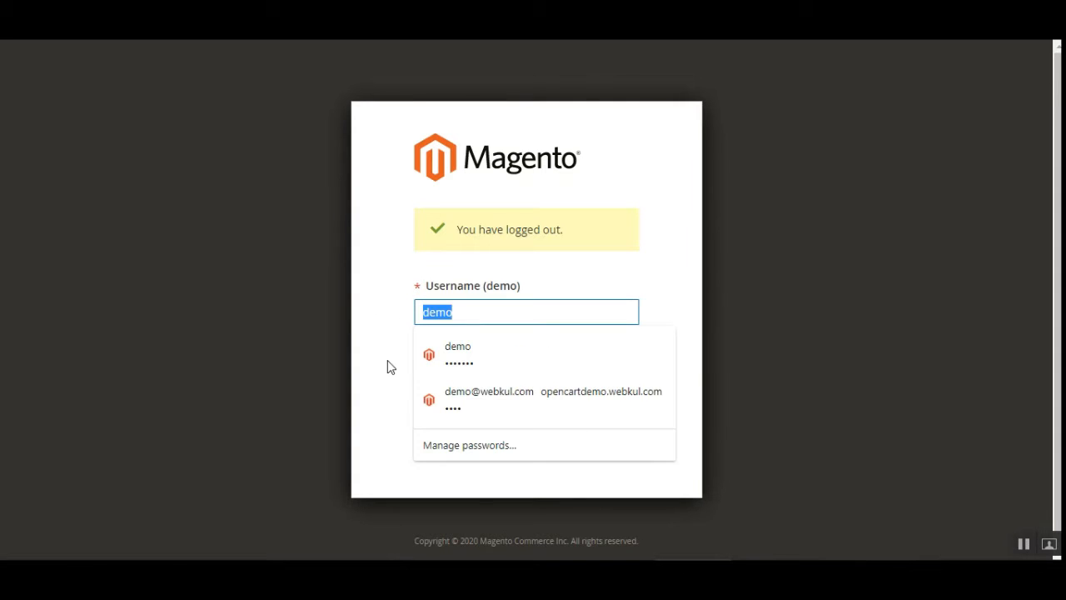
type("test")
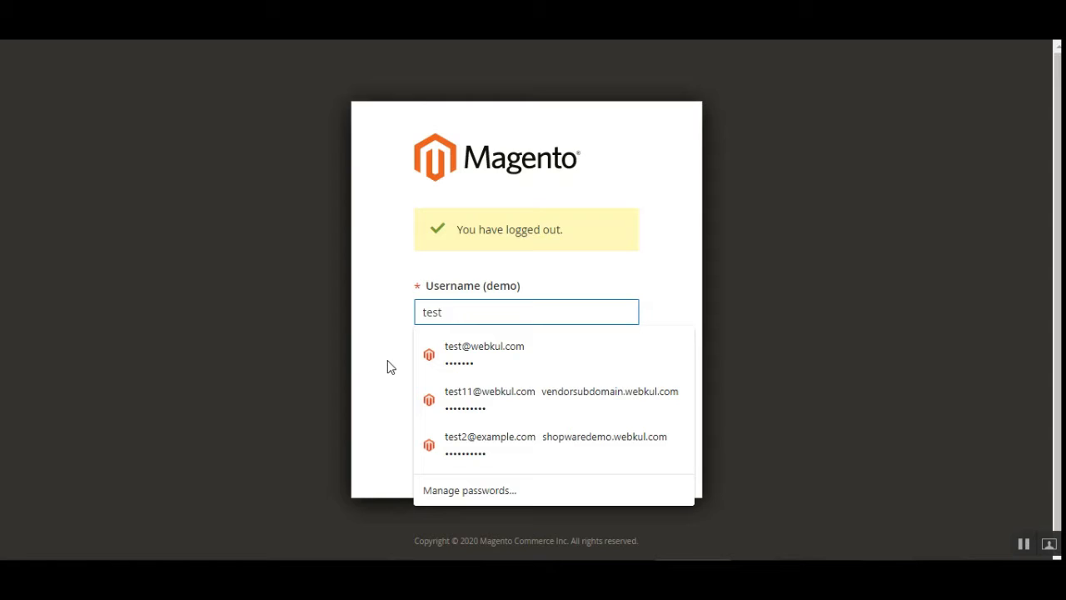
left_click(388, 362)
left_click_drag(473, 384, 419, 396)
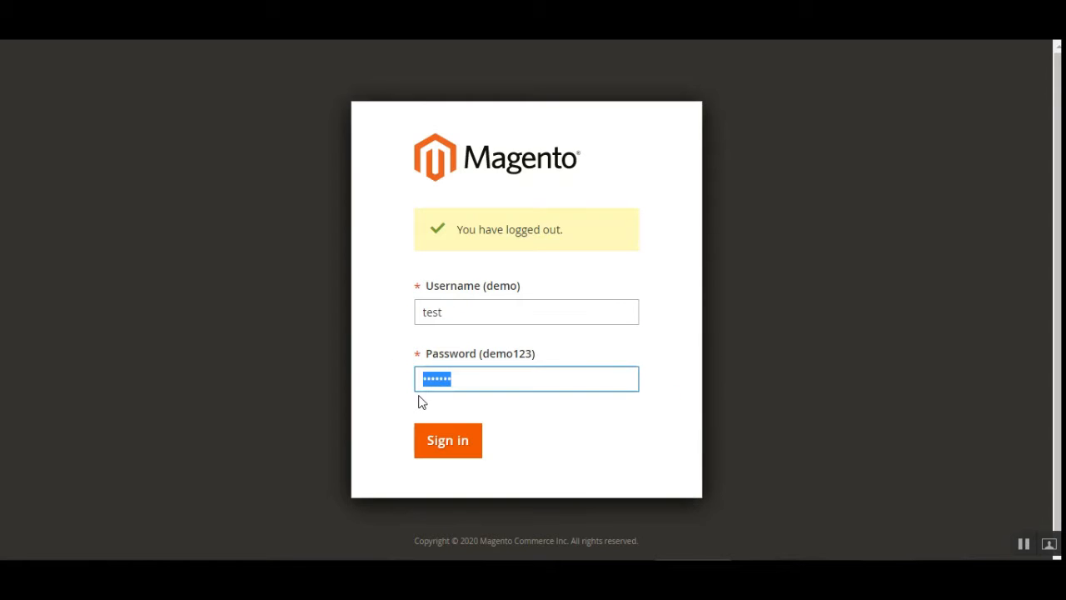
key("ctrl+v")
left_click(450, 441)
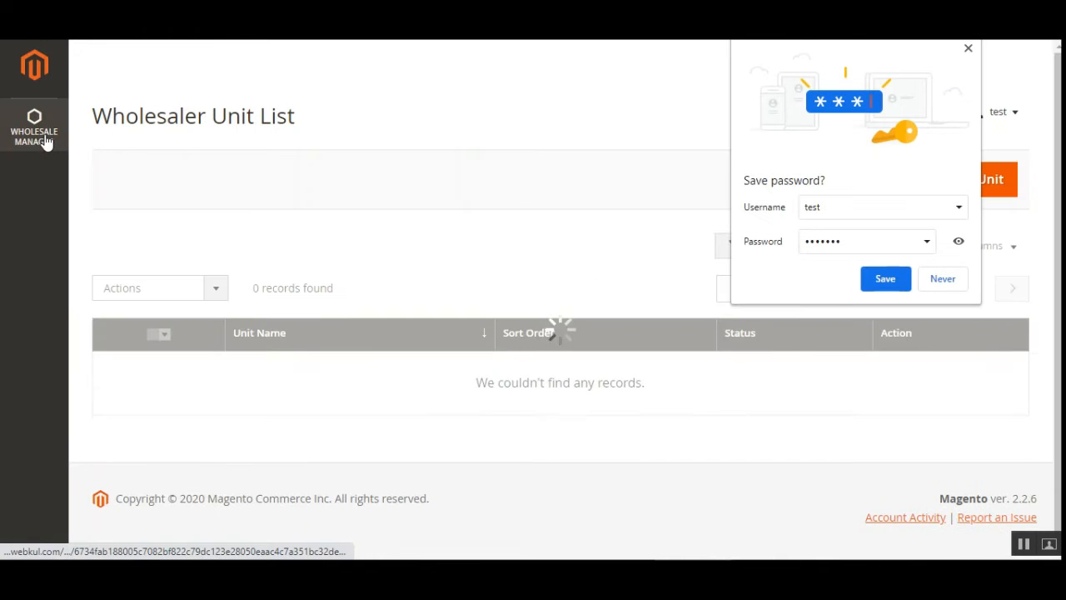
Step: Decline Chrome's password save, dismiss the breach warning, and duplicate the Wholesaler Unit List tab
left_click(942, 280)
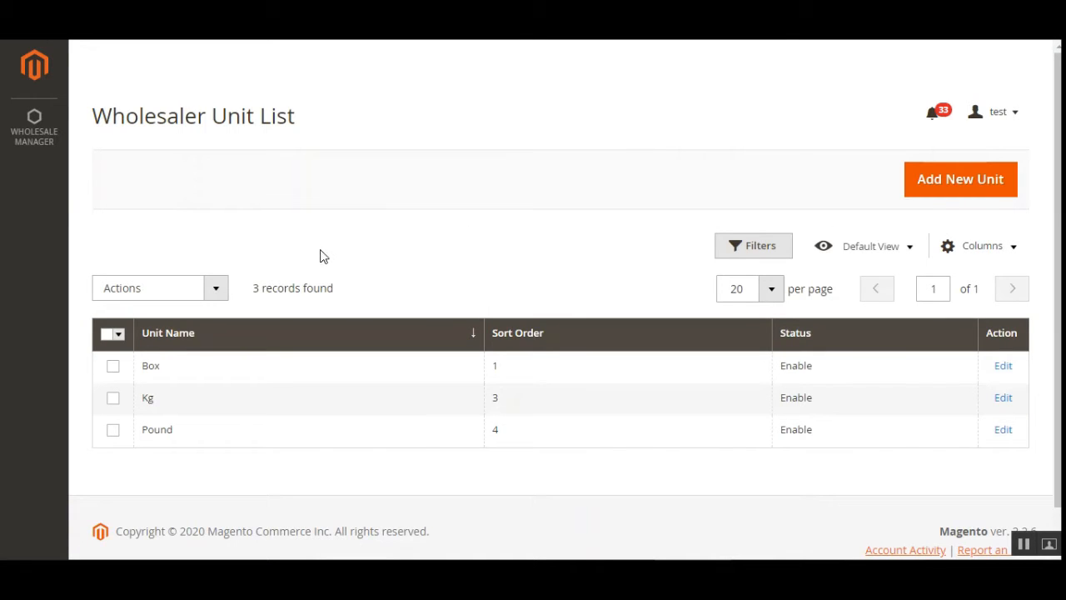
left_click(57, 140)
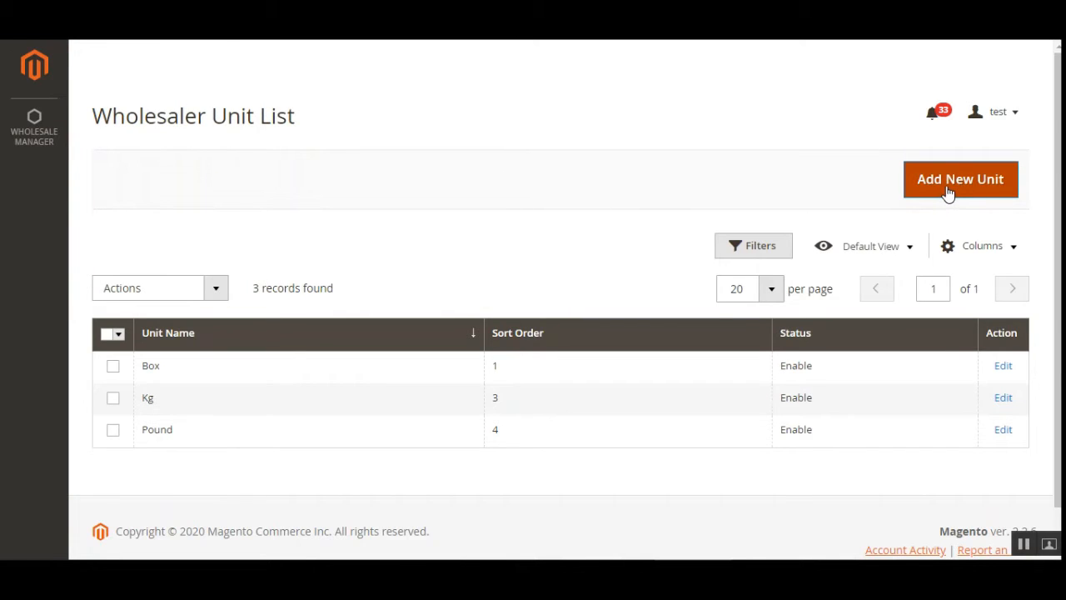
right_click(950, 187)
left_click(781, 177)
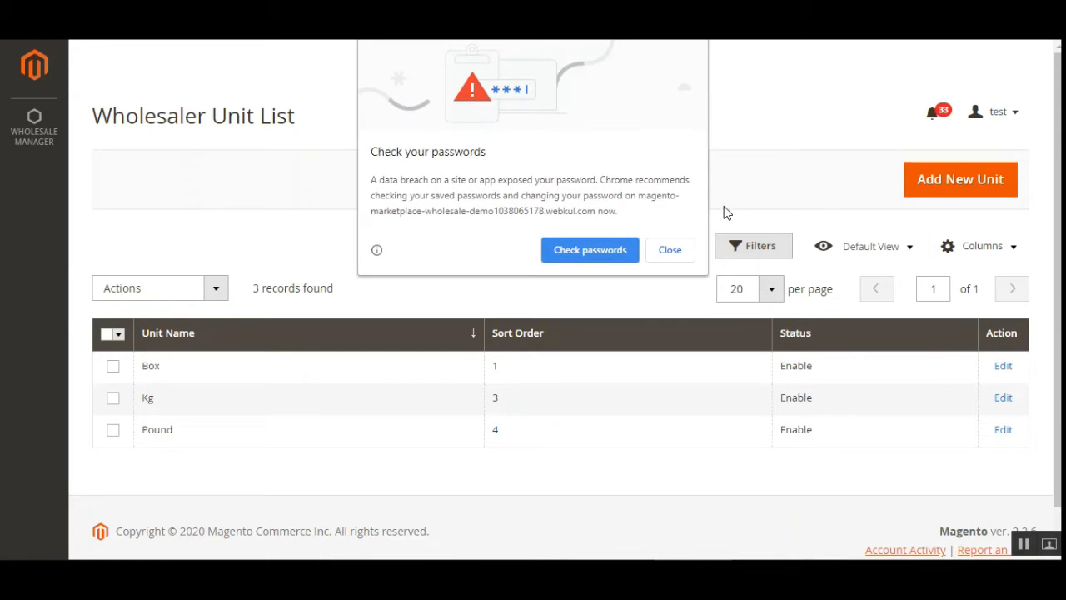
left_click(670, 250)
right_click(863, 25)
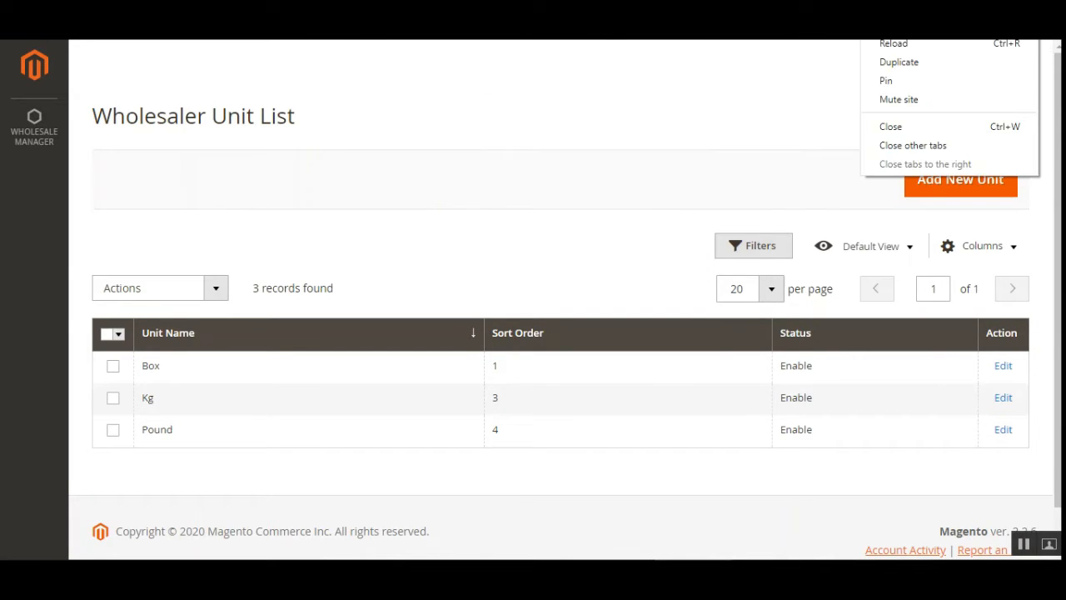
left_click(898, 63)
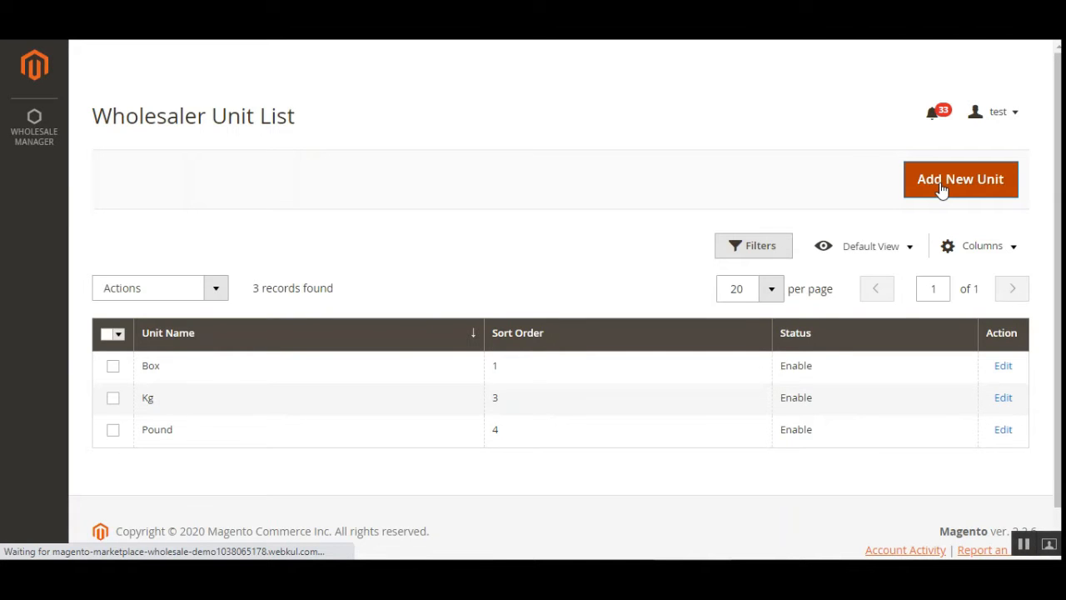
left_click(941, 190)
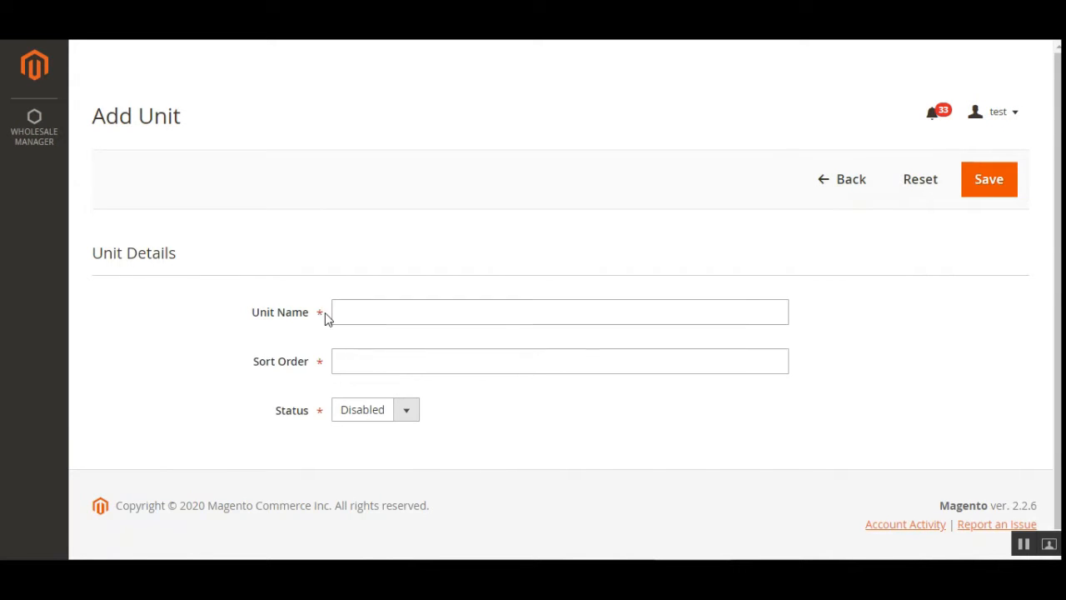
left_click(380, 310)
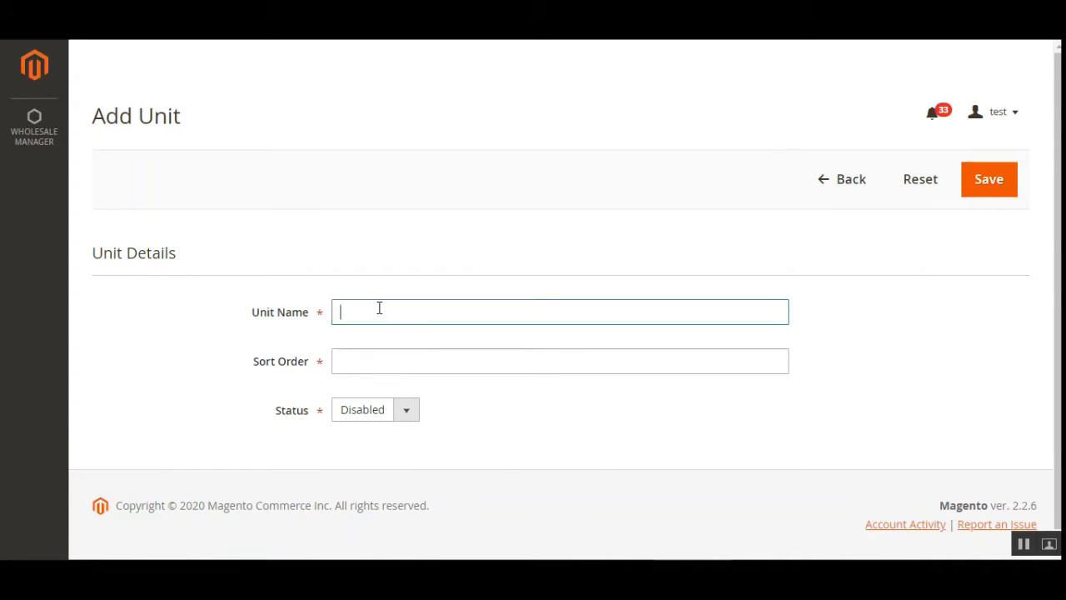
left_click(342, 359)
left_click(356, 416)
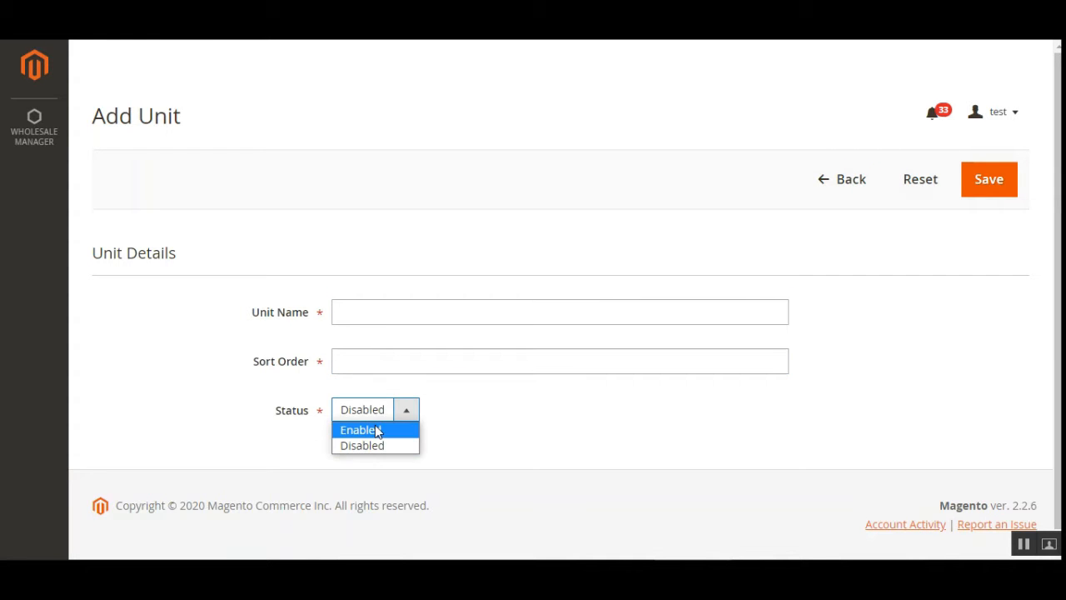
left_click(515, 440)
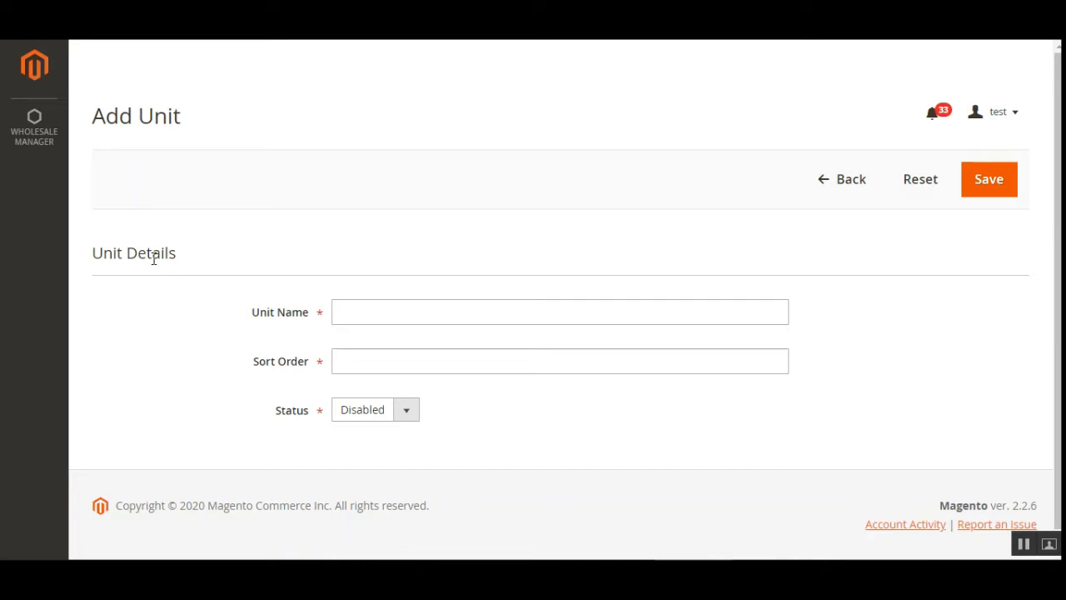
left_click(831, 185)
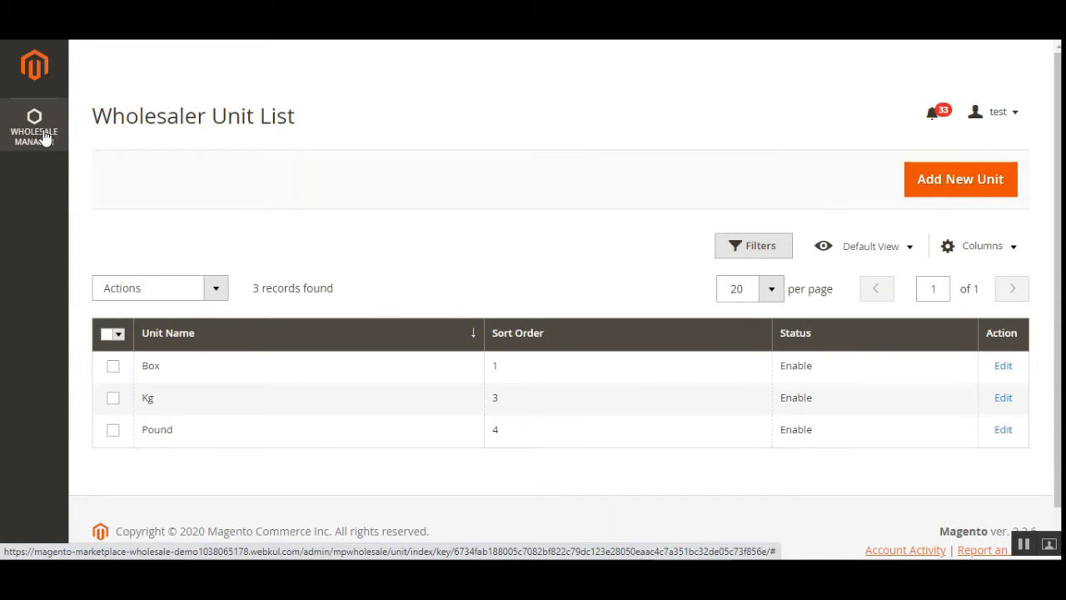
left_click(43, 139)
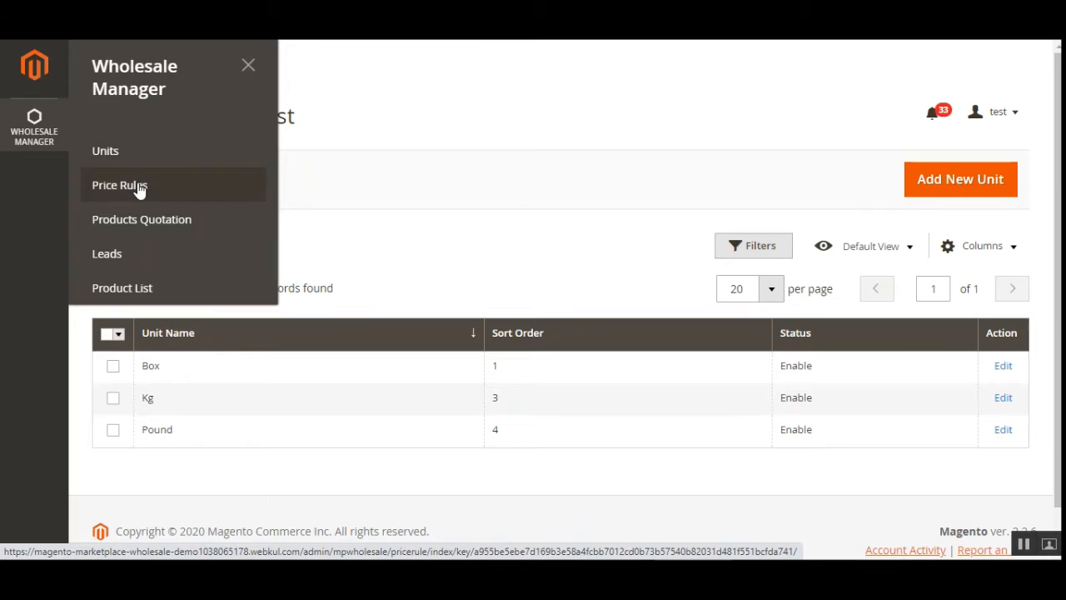
right_click(138, 187)
left_click(184, 196)
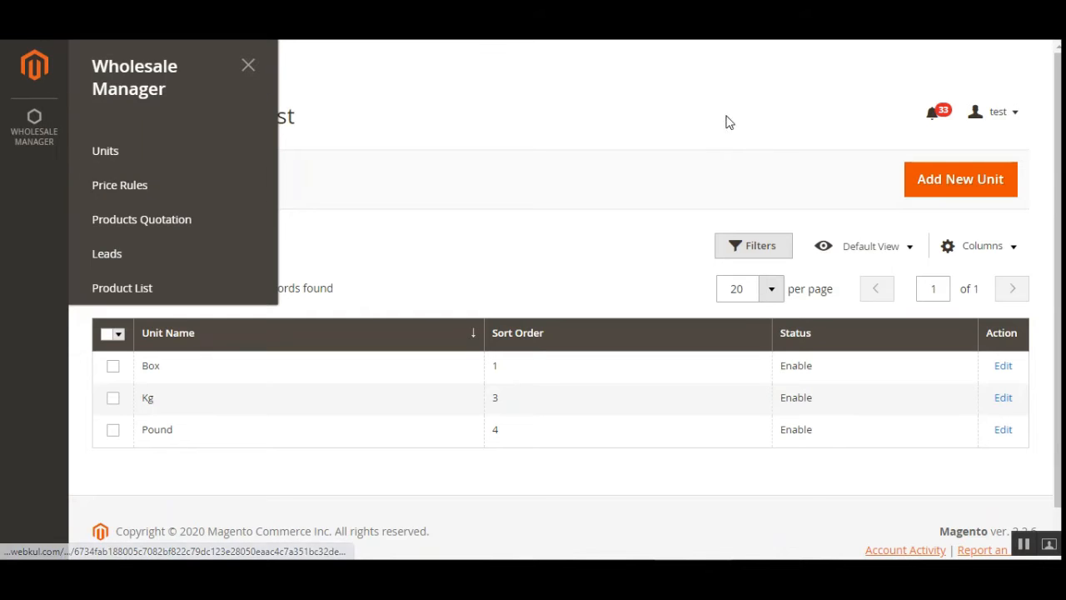
left_click(793, 19)
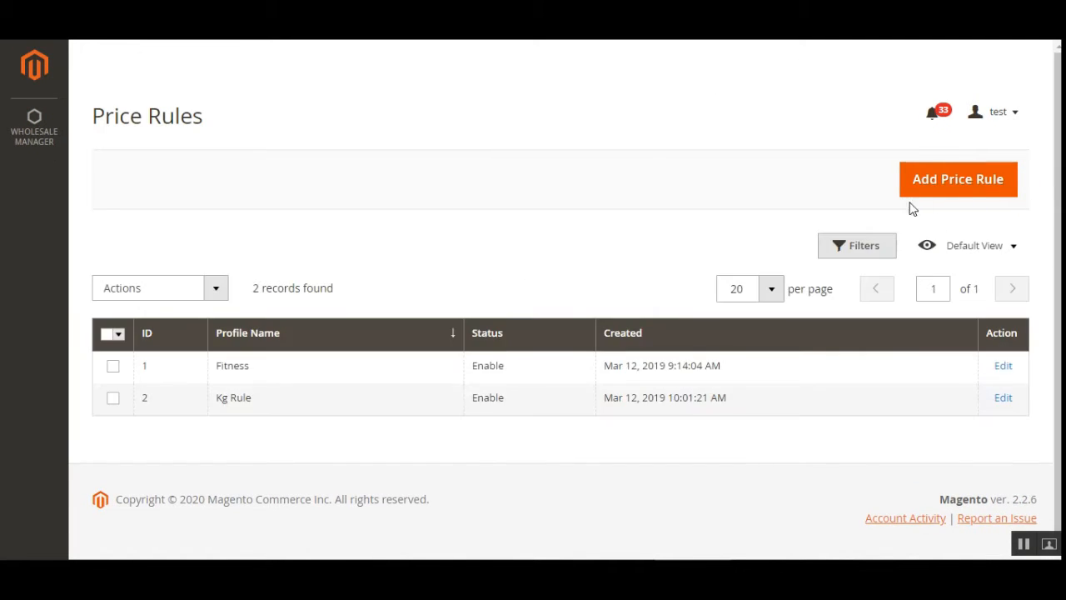
left_click(960, 193)
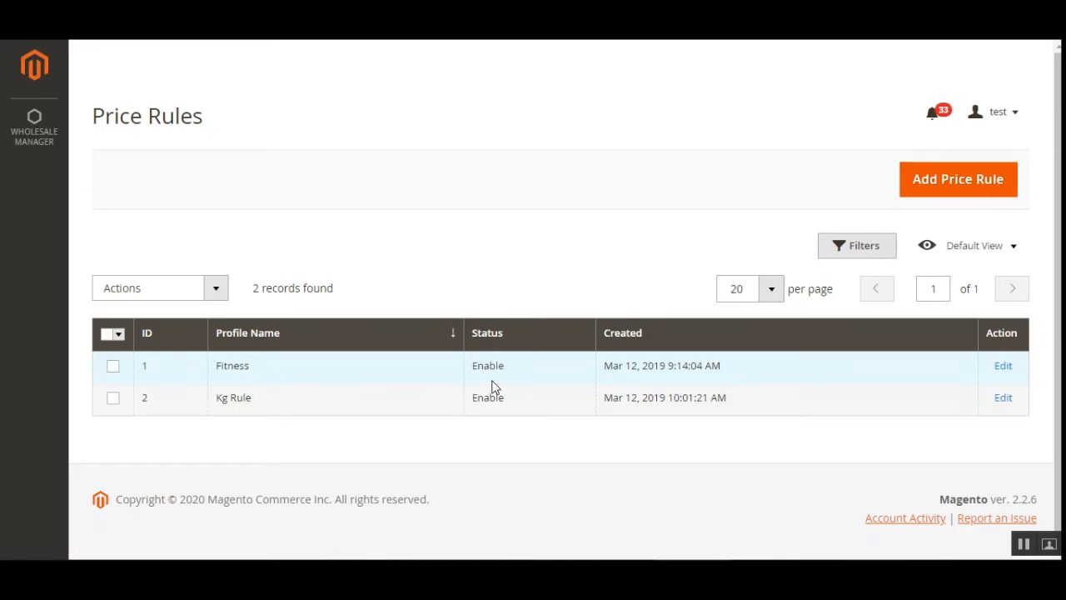
right_click(1005, 370)
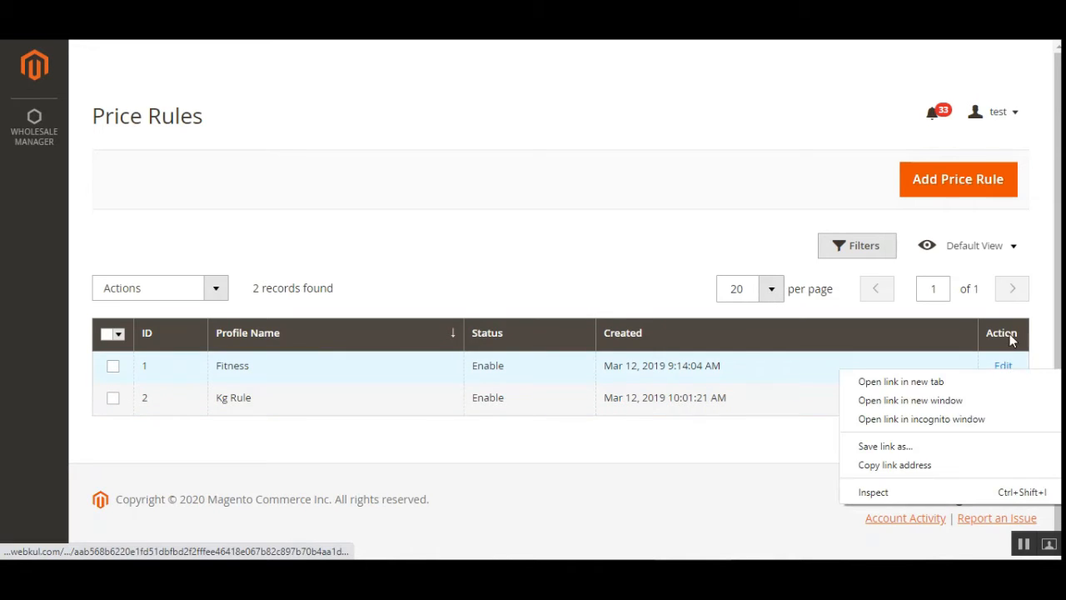
left_click(980, 381)
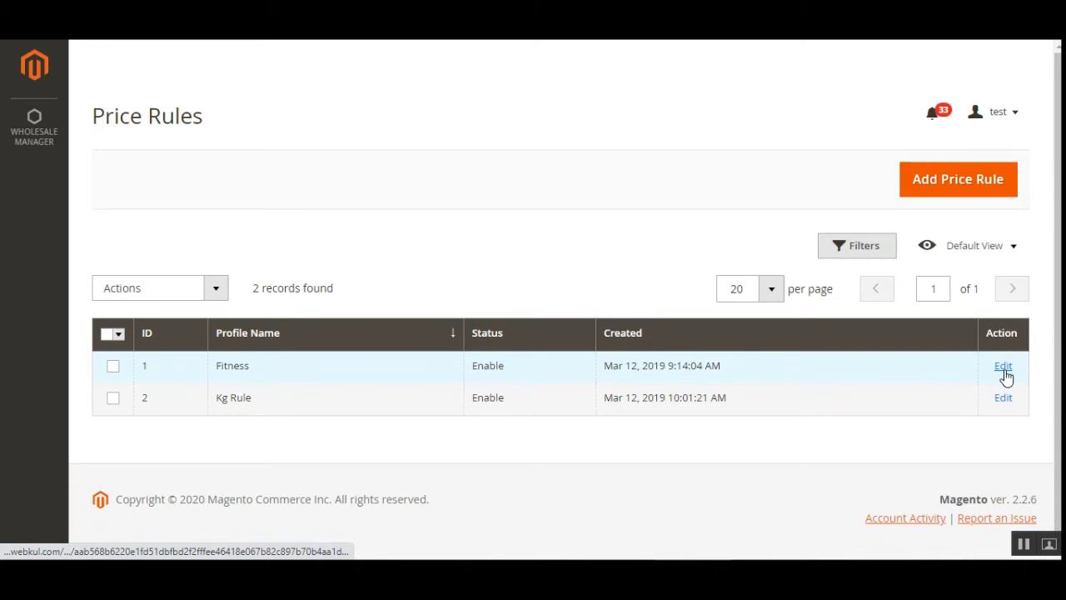
left_click(114, 367)
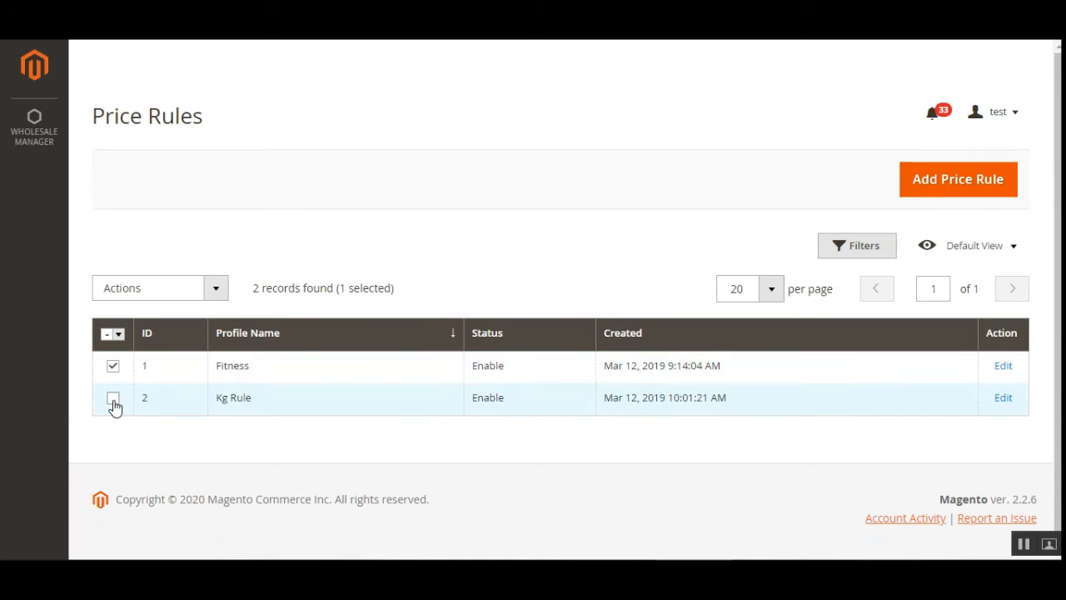
left_click(113, 398)
left_click(218, 293)
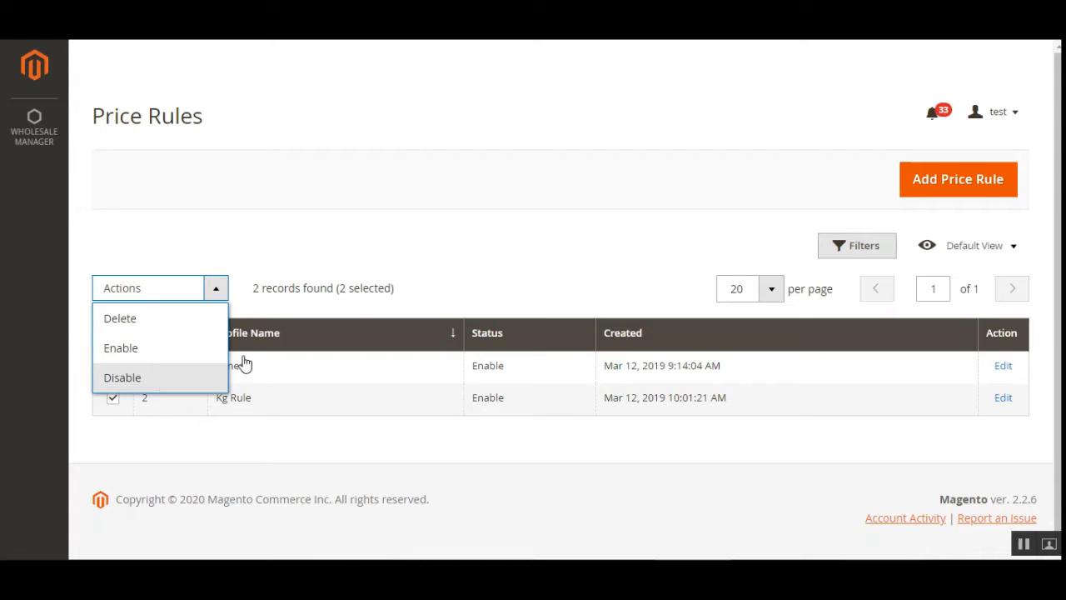
left_click(514, 275)
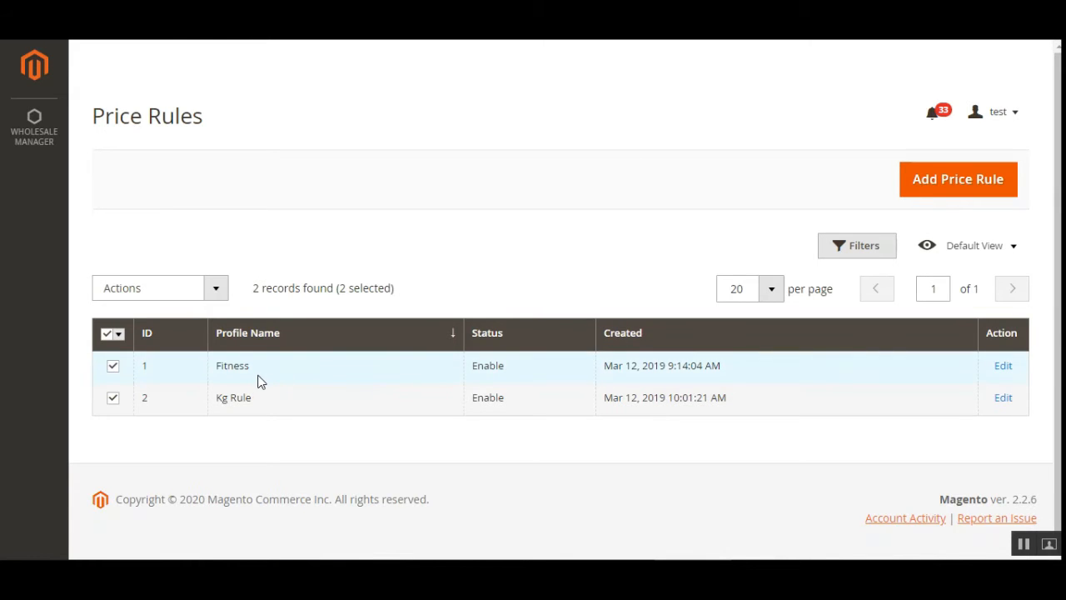
left_click(107, 333)
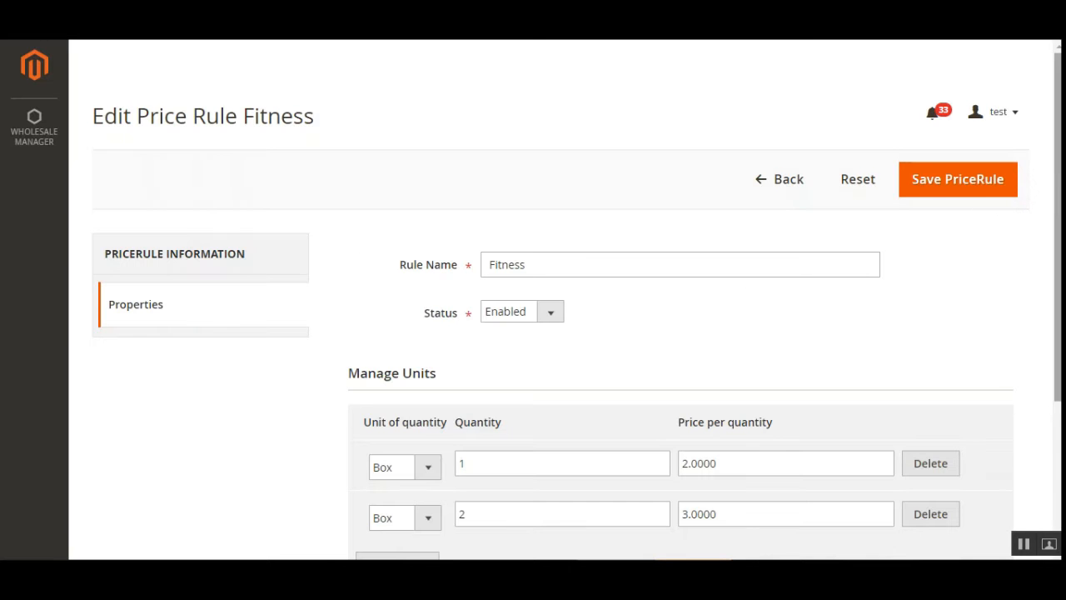
left_click_drag(1058, 165, 1059, 202)
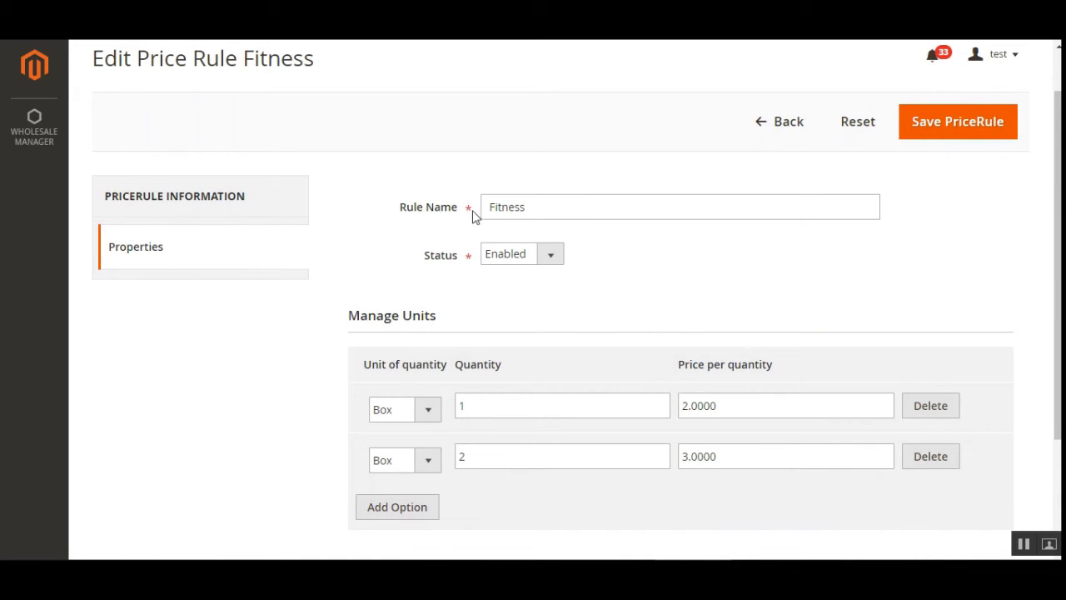
left_click_drag(1058, 366, 1058, 376)
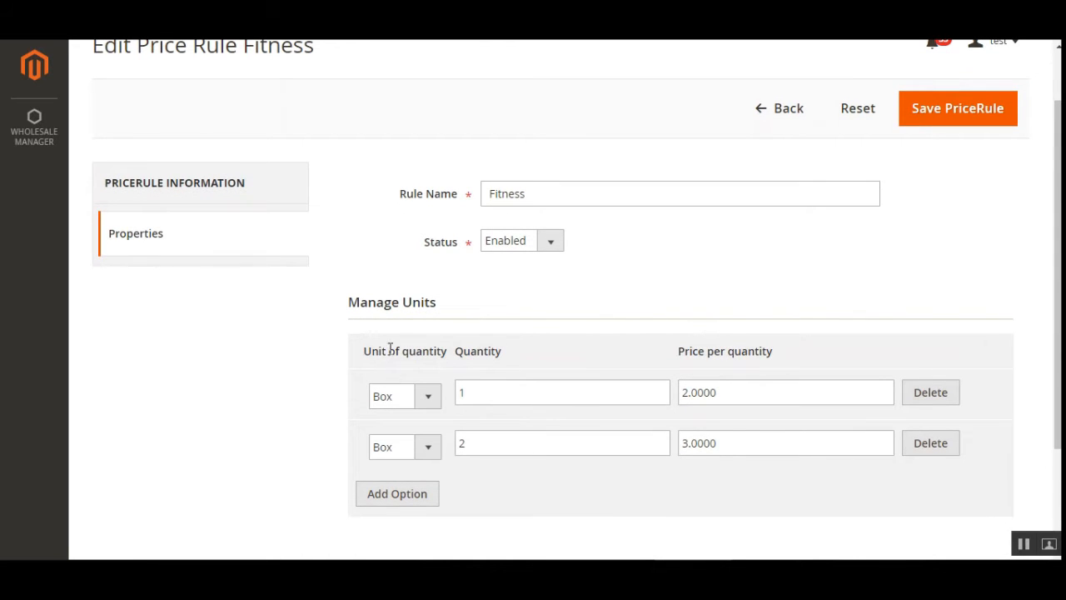
left_click_drag(360, 304, 472, 335)
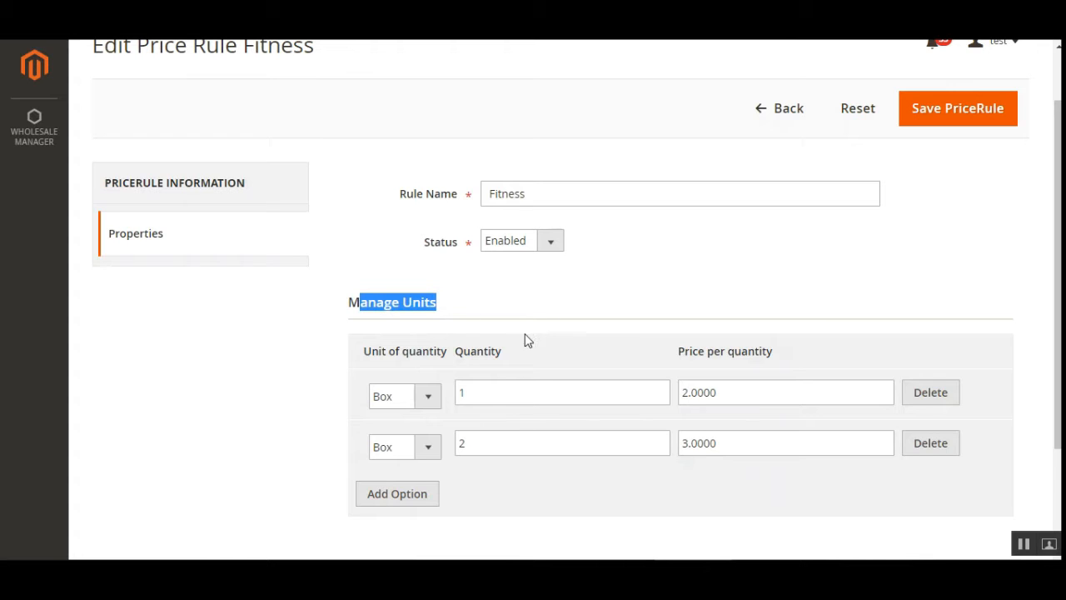
left_click_drag(1058, 433, 1058, 499)
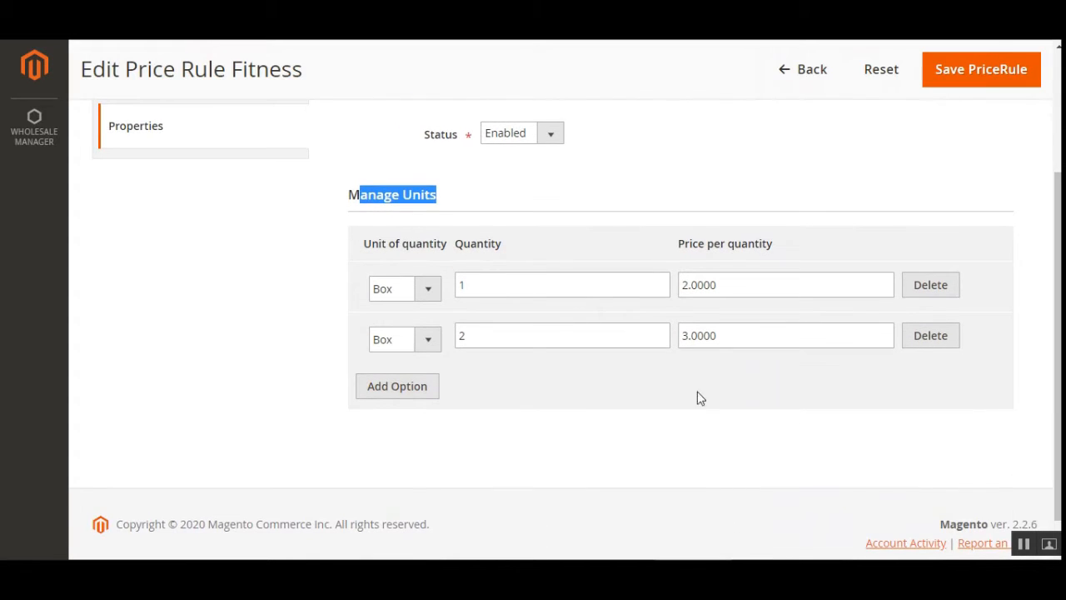
left_click(384, 191)
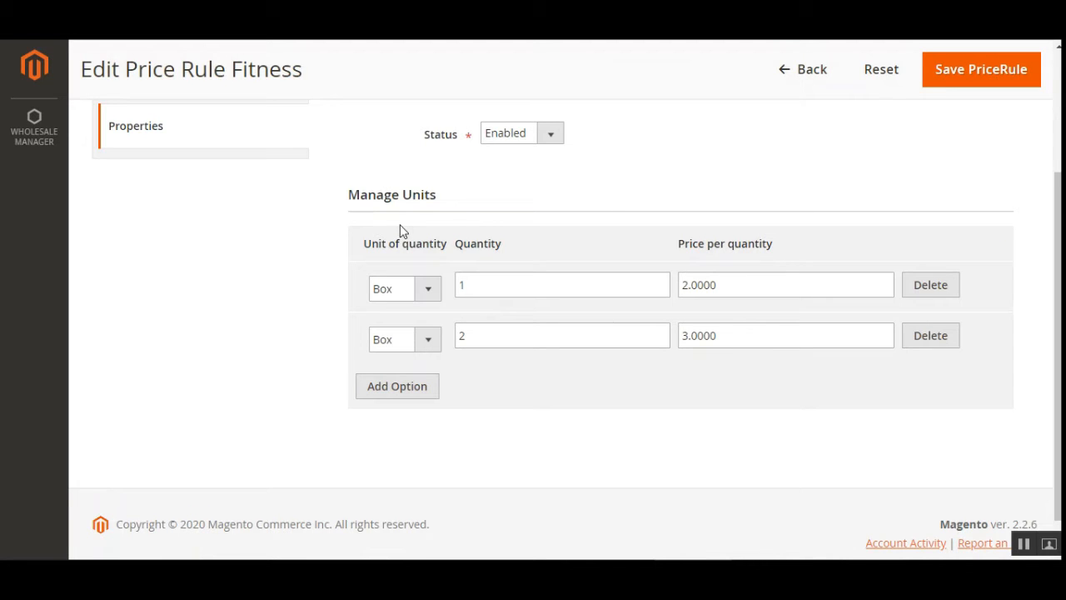
left_click(426, 293)
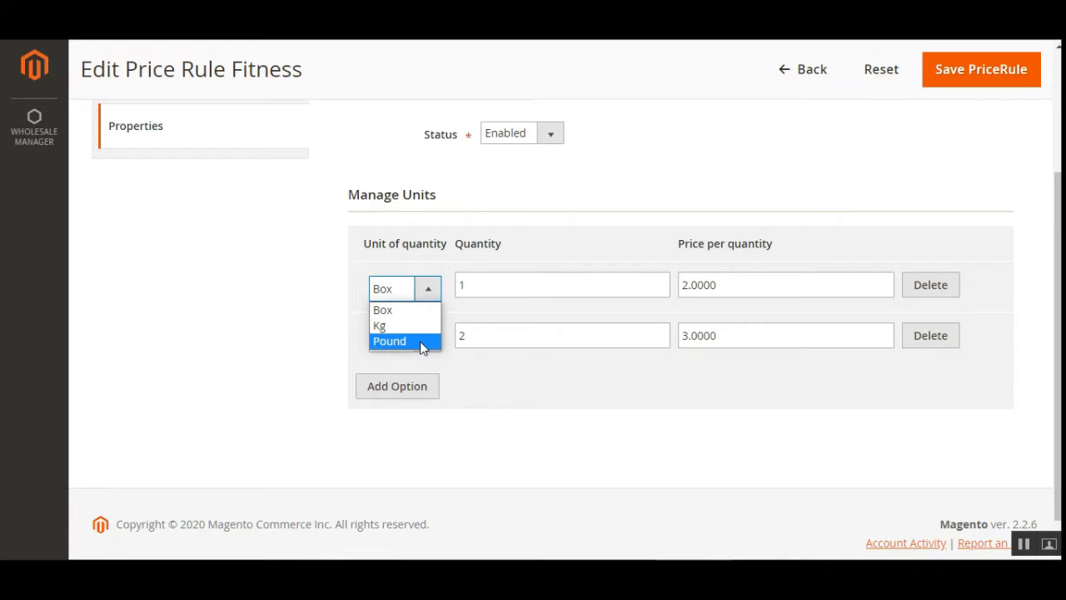
left_click(500, 379)
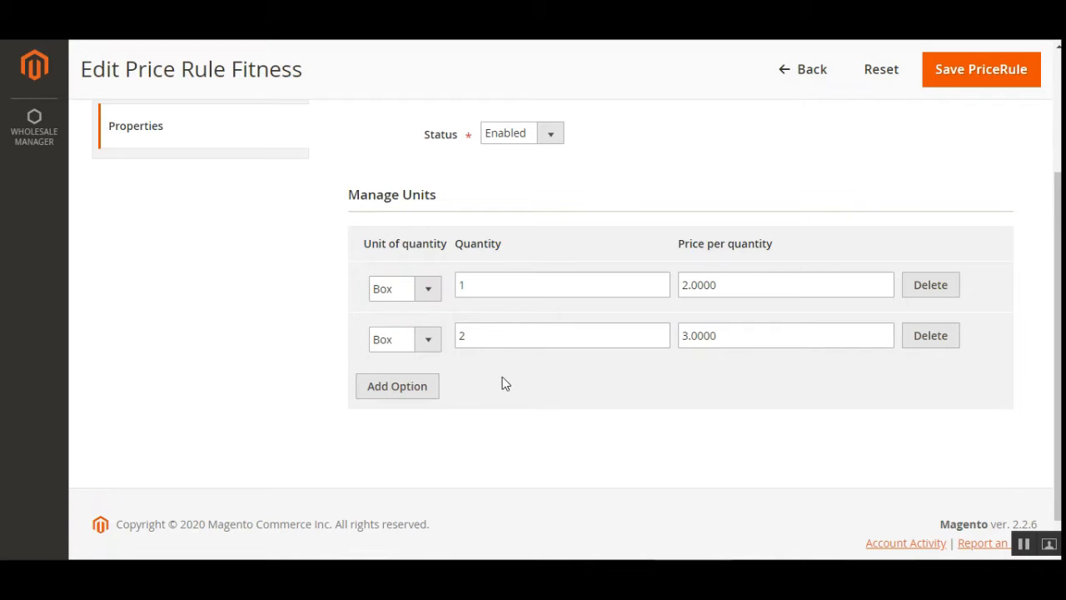
left_click_drag(515, 290, 434, 294)
left_click_drag(821, 295, 644, 295)
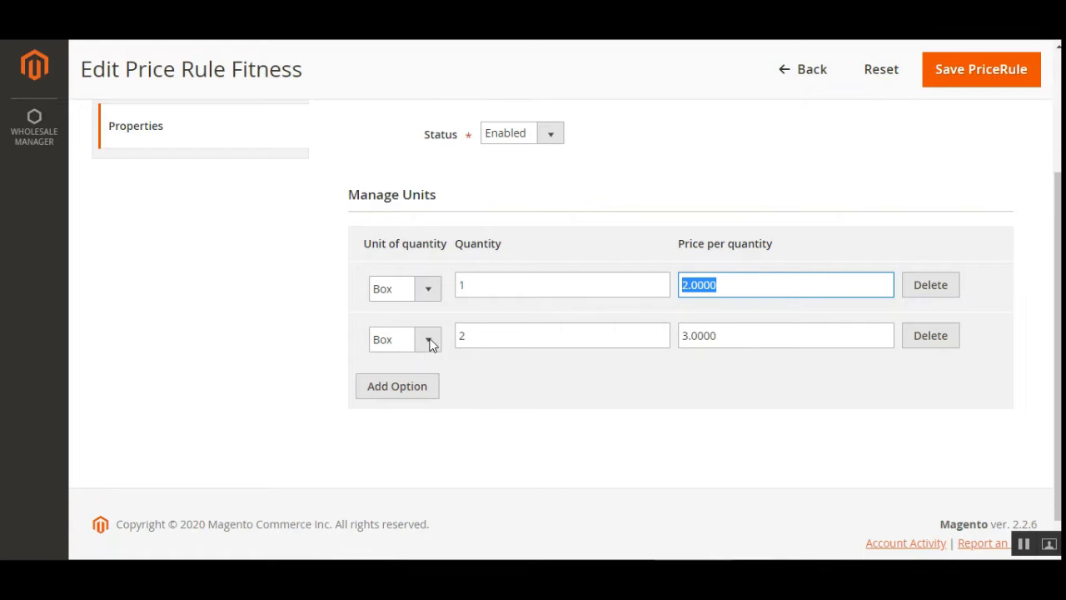
left_click(415, 397)
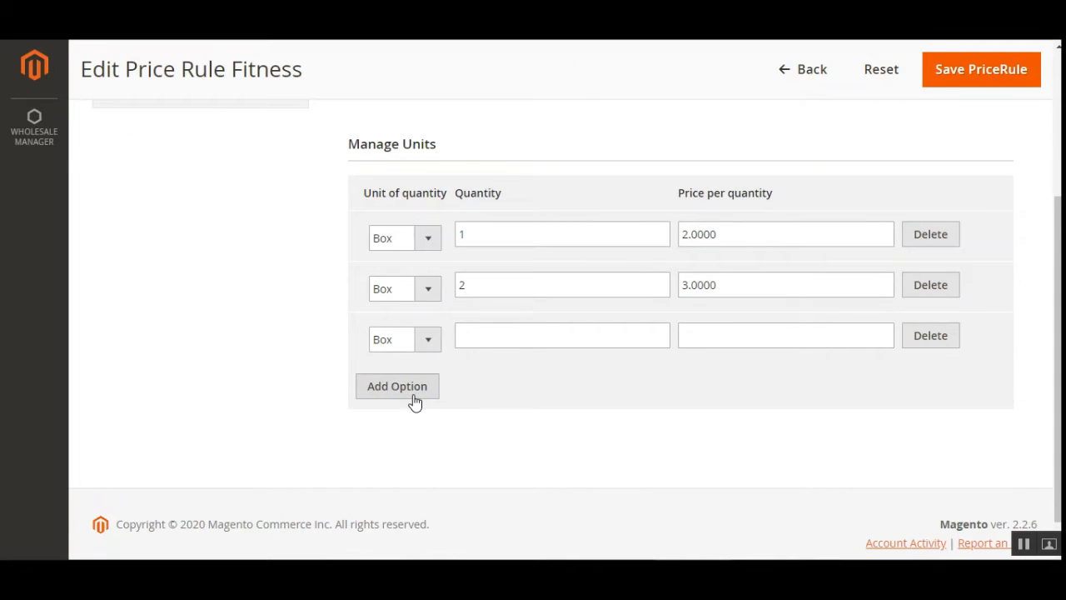
left_click(939, 337)
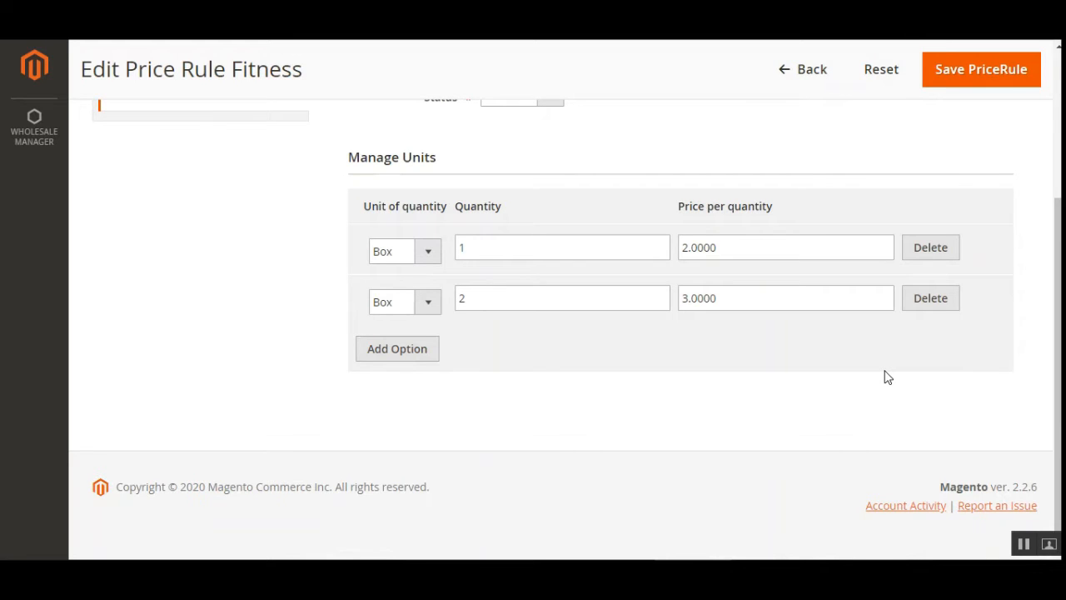
scroll(543, 384, "up", 1)
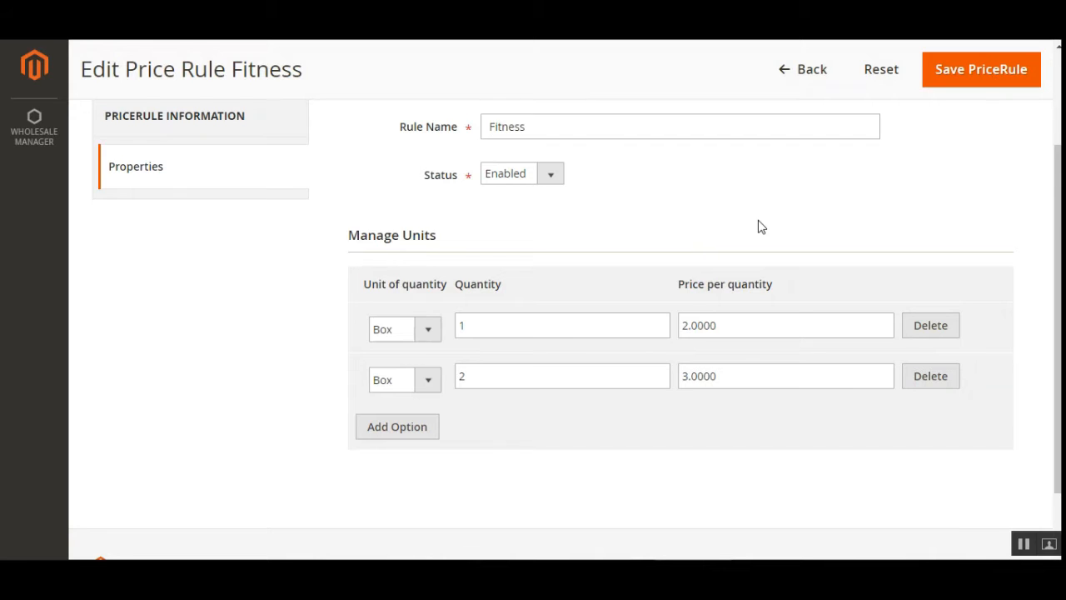
left_click(786, 74)
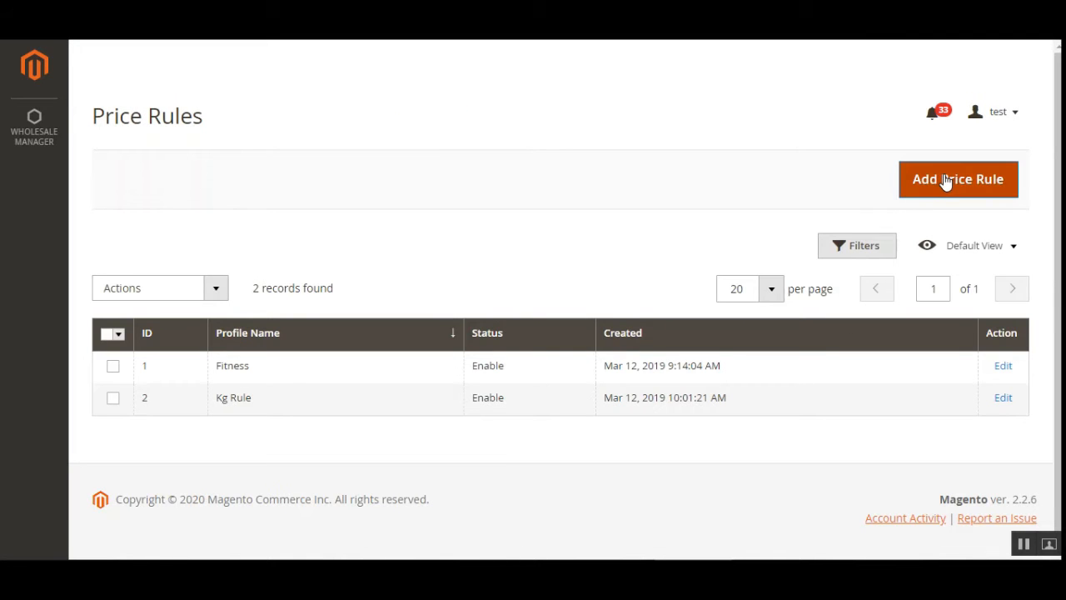
Step: Start a new price rule, leaving its Status as Disabled
left_click(946, 182)
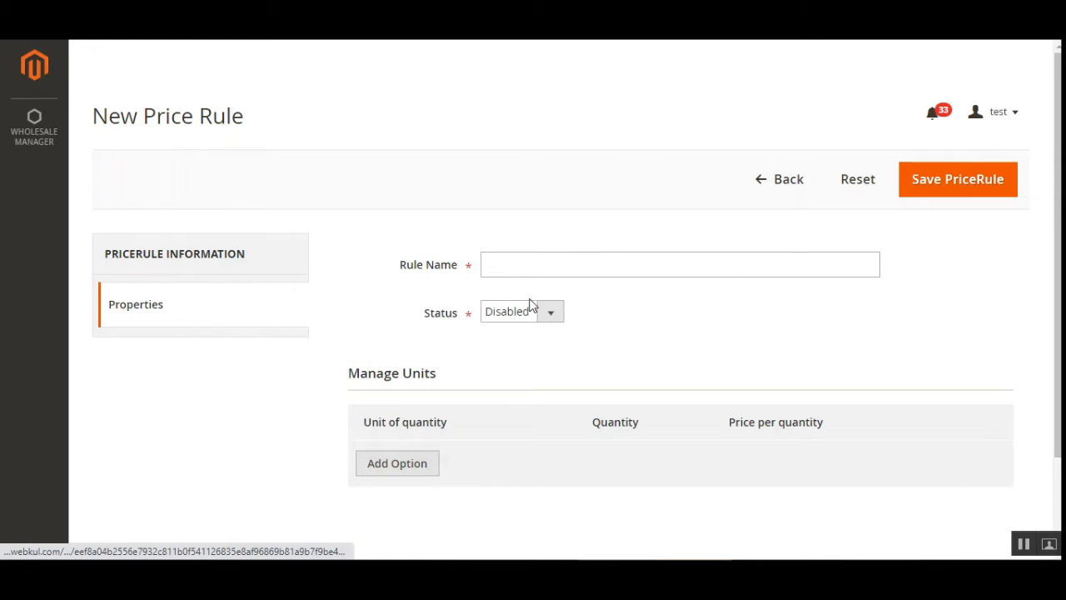
left_click(552, 264)
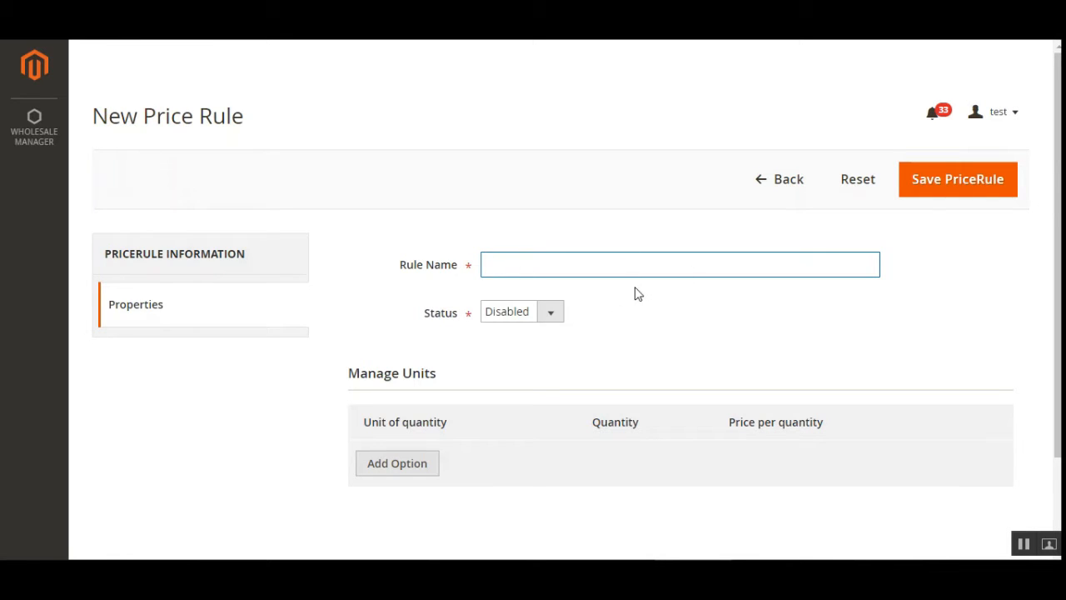
left_click(525, 317)
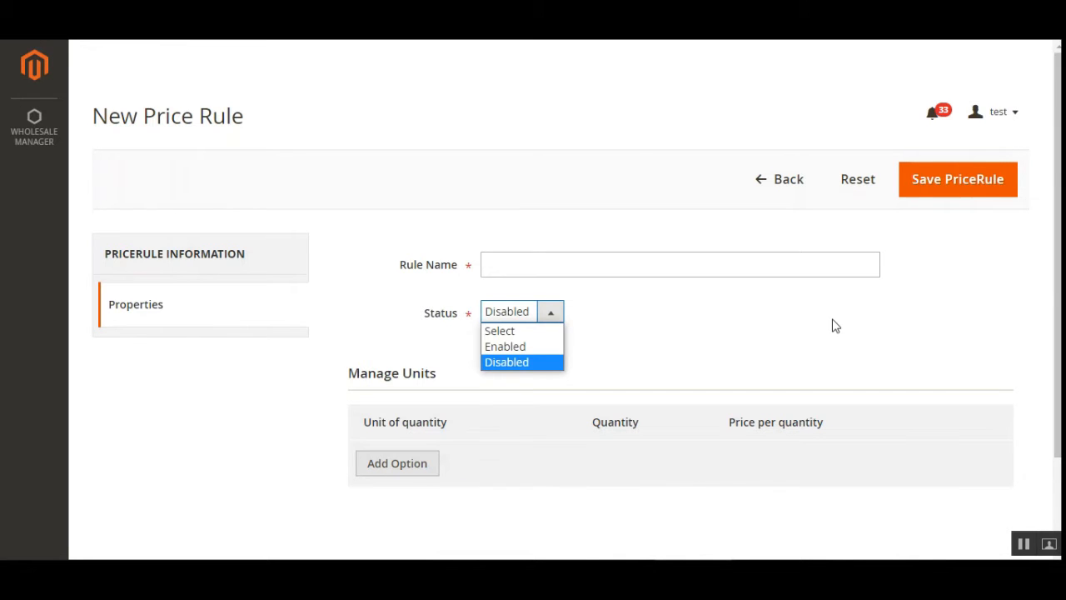
left_click(587, 410)
scroll(587, 409, "down", 2)
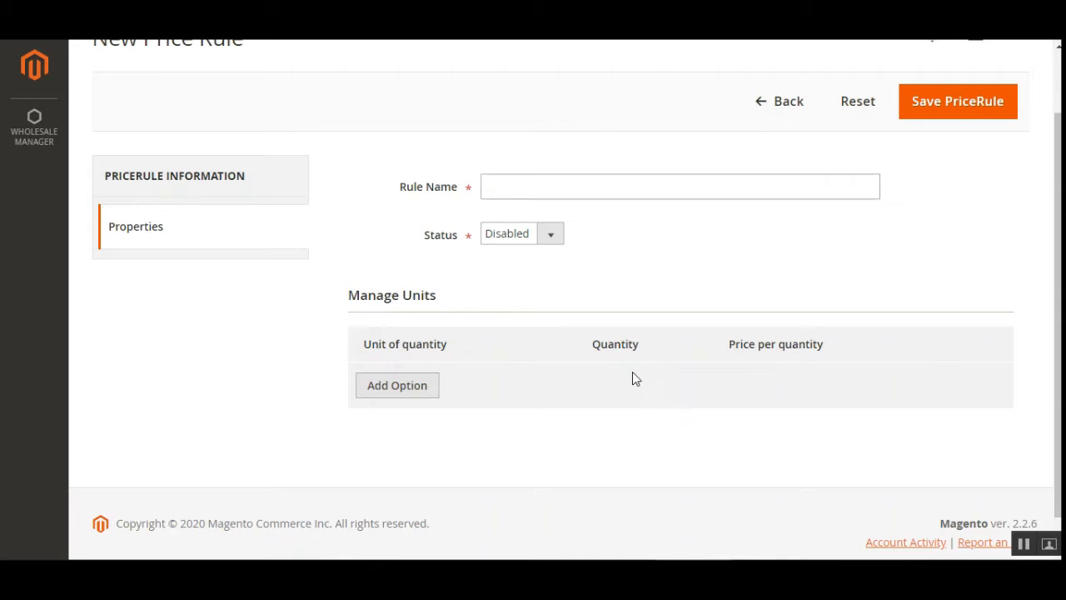
Step: Add a unit tier: Kg, quantity 1, price per quantity 20
left_click(397, 393)
left_click(434, 342)
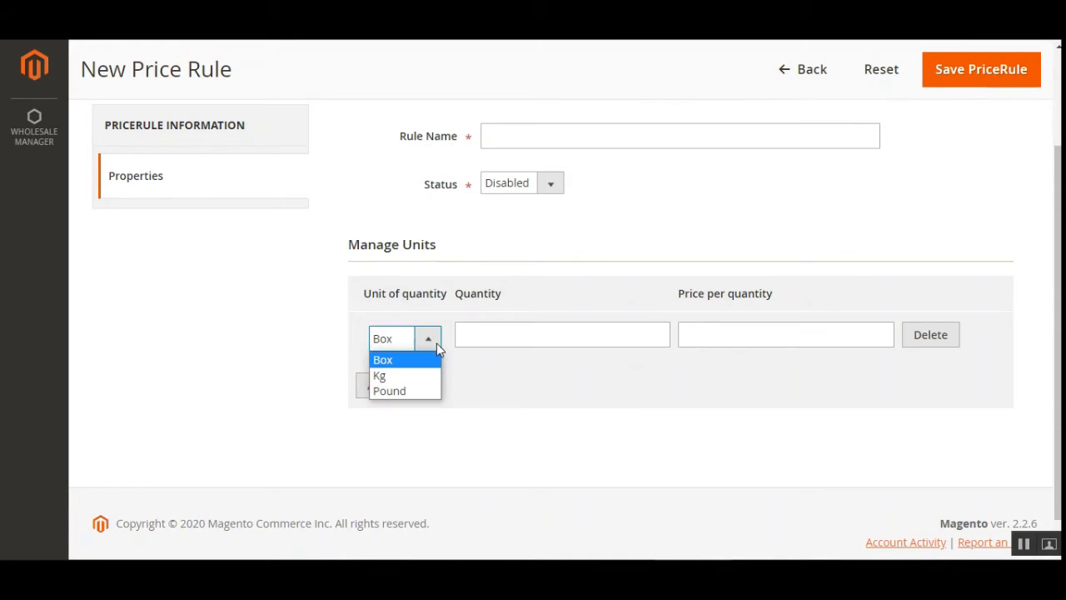
left_click(432, 383)
left_click(533, 336)
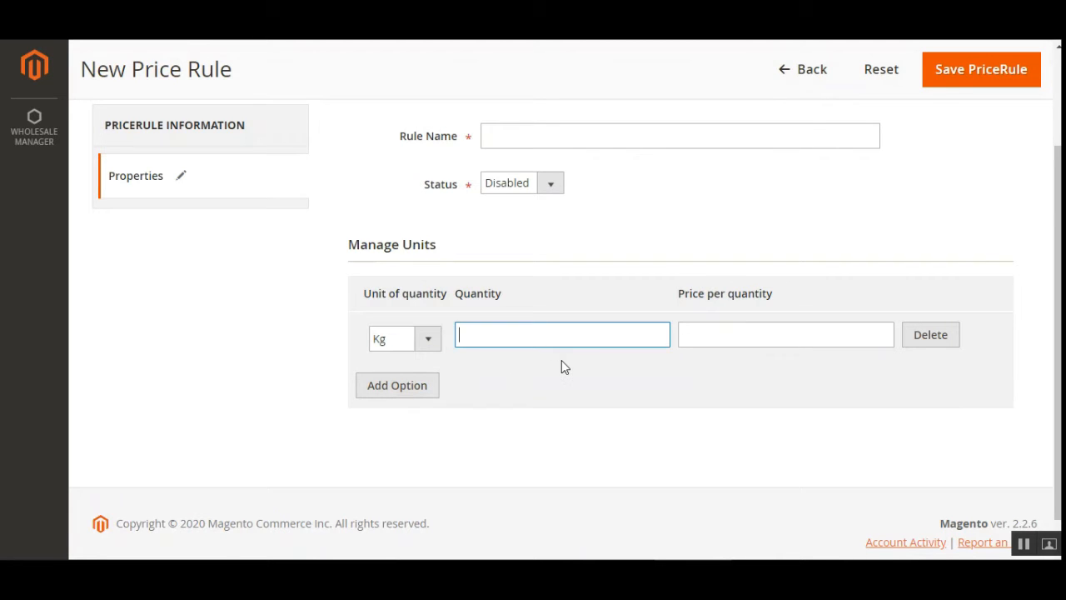
left_click(705, 331)
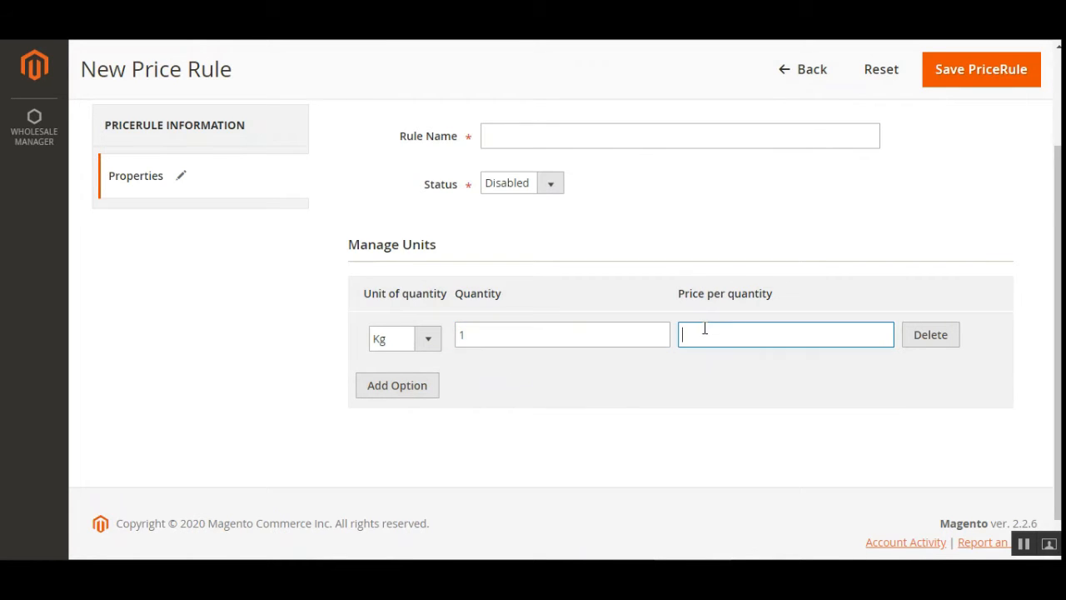
type("20")
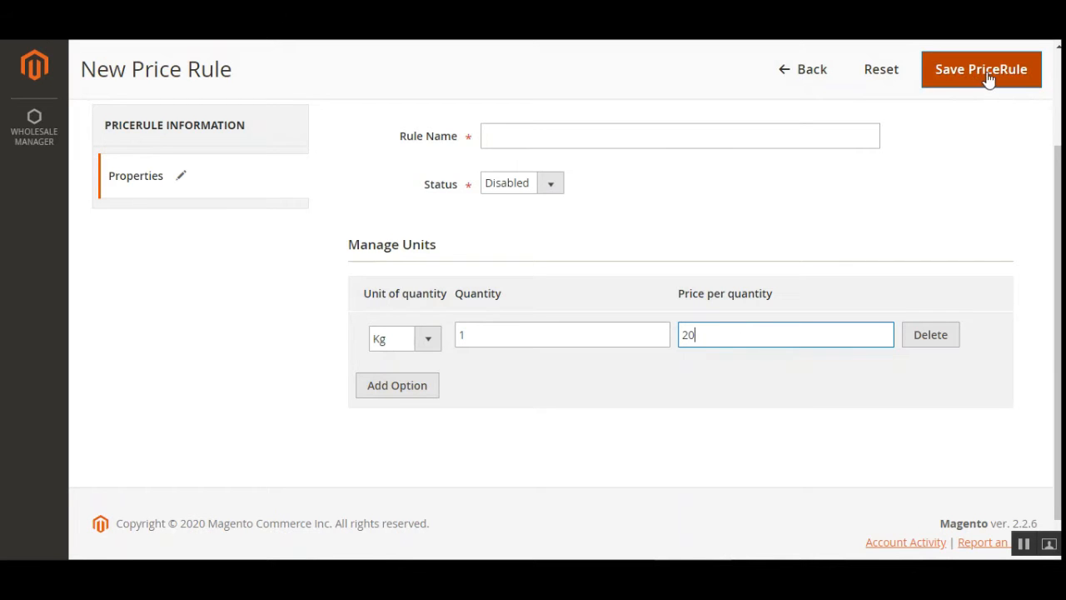
scroll(933, 167, "up", 2)
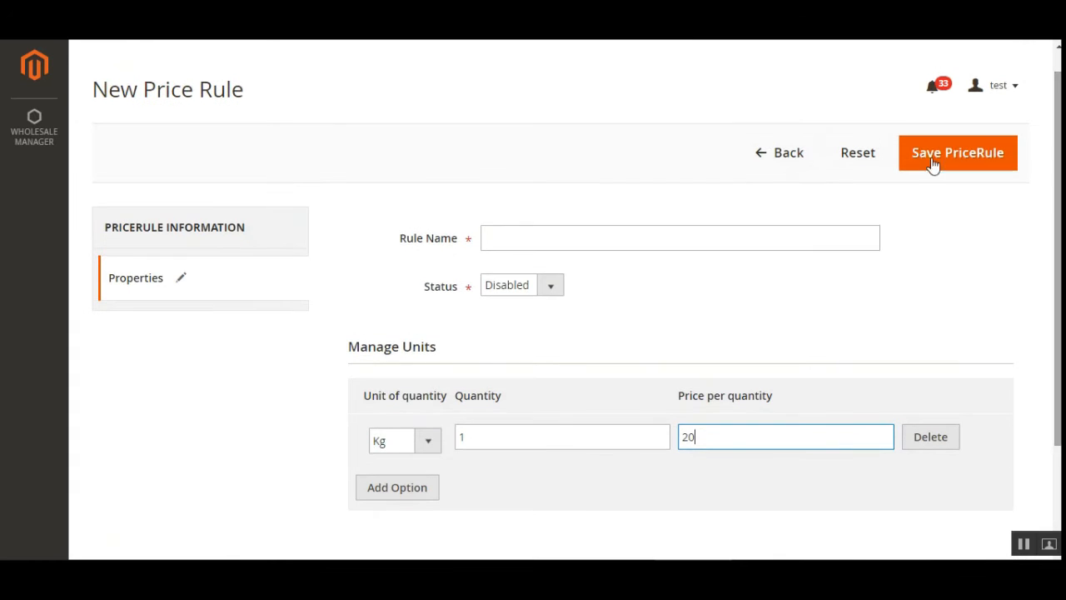
left_click(40, 135)
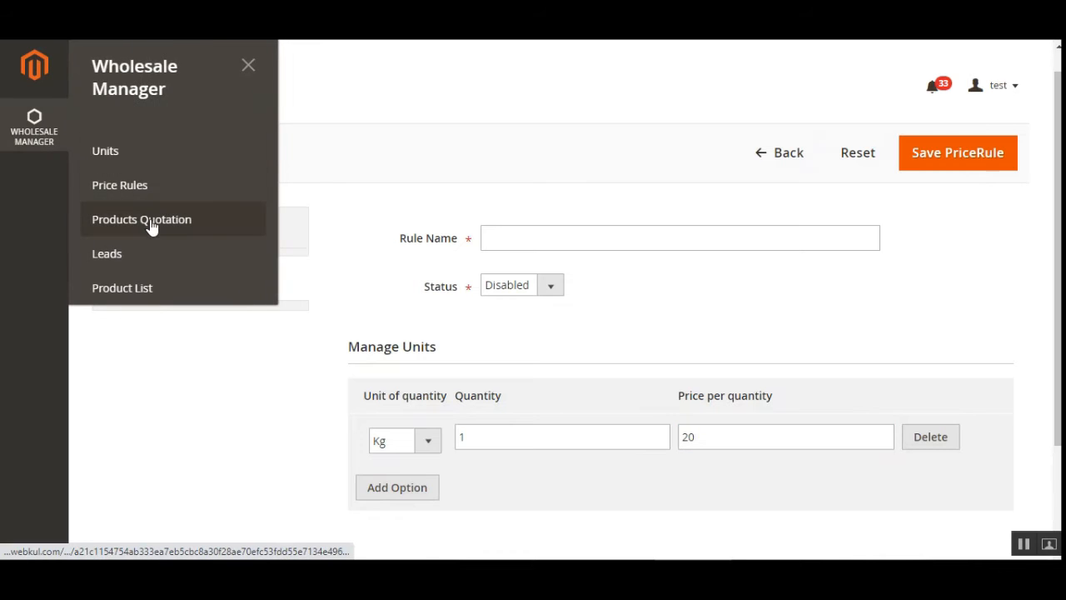
Step: Open the Products Quotation list showing two Pending quotes and Joust Duffle Bag Approved
left_click(193, 230)
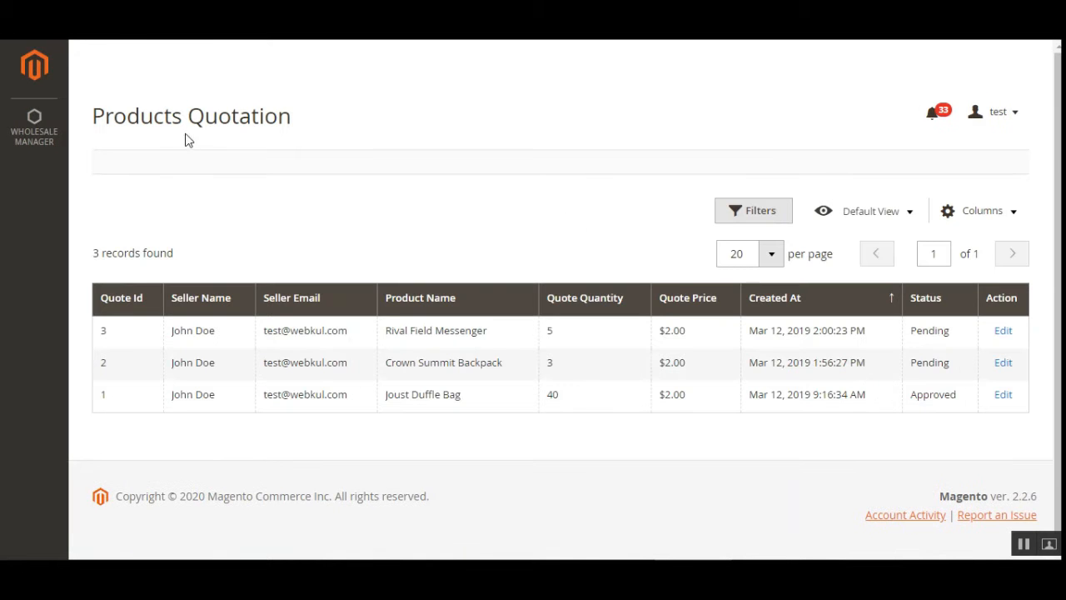
left_click_drag(112, 118, 240, 119)
left_click(269, 119)
left_click(38, 131)
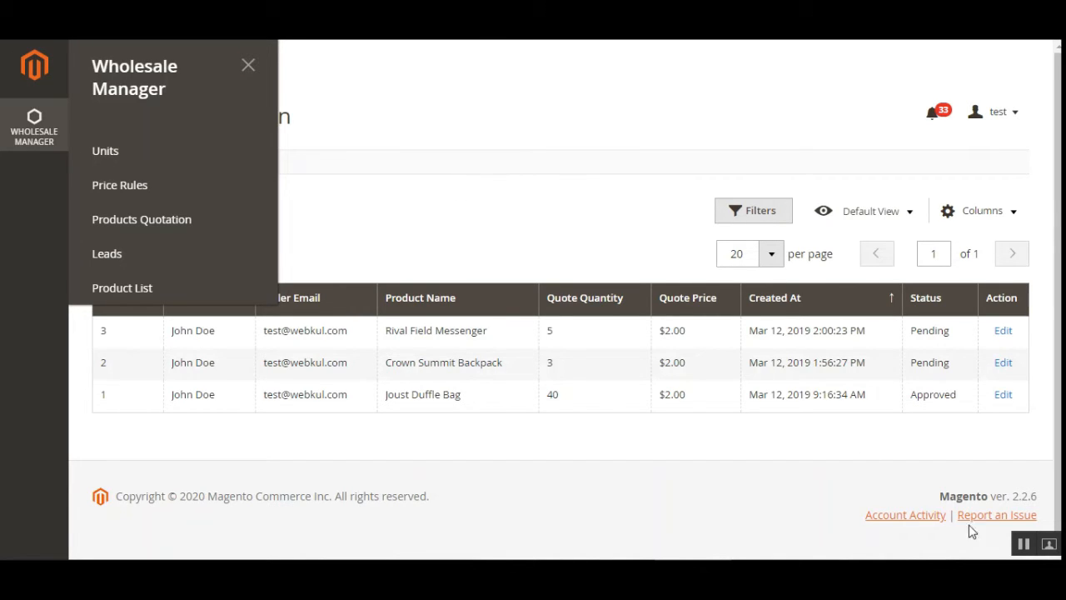
Step: Open the Wholesaler Product List and scroll through its 14 enabled, approved products
left_click(143, 289)
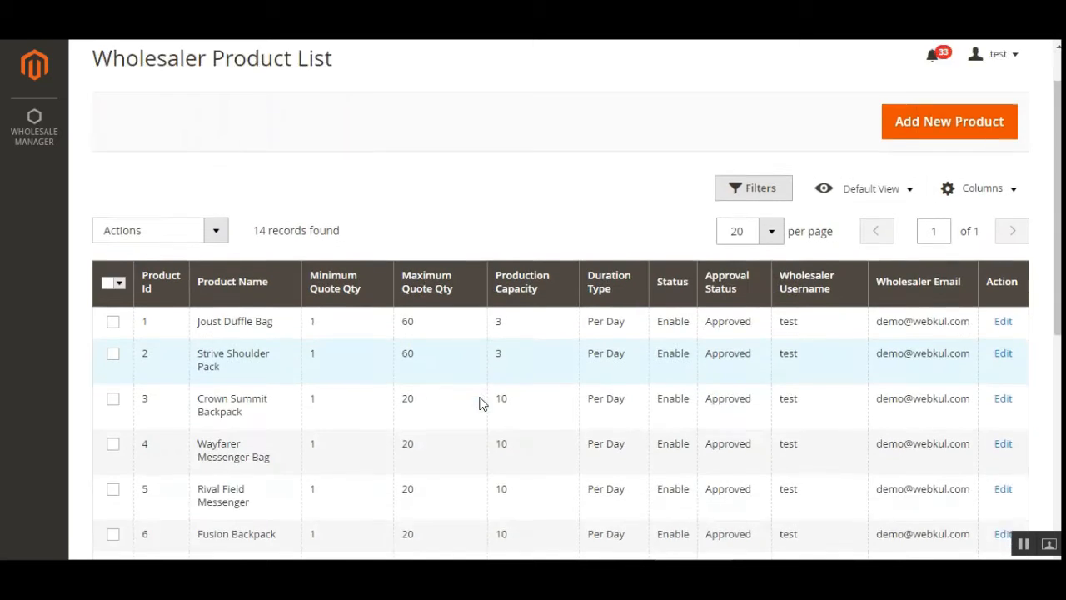
scroll(226, 239, "down", 2)
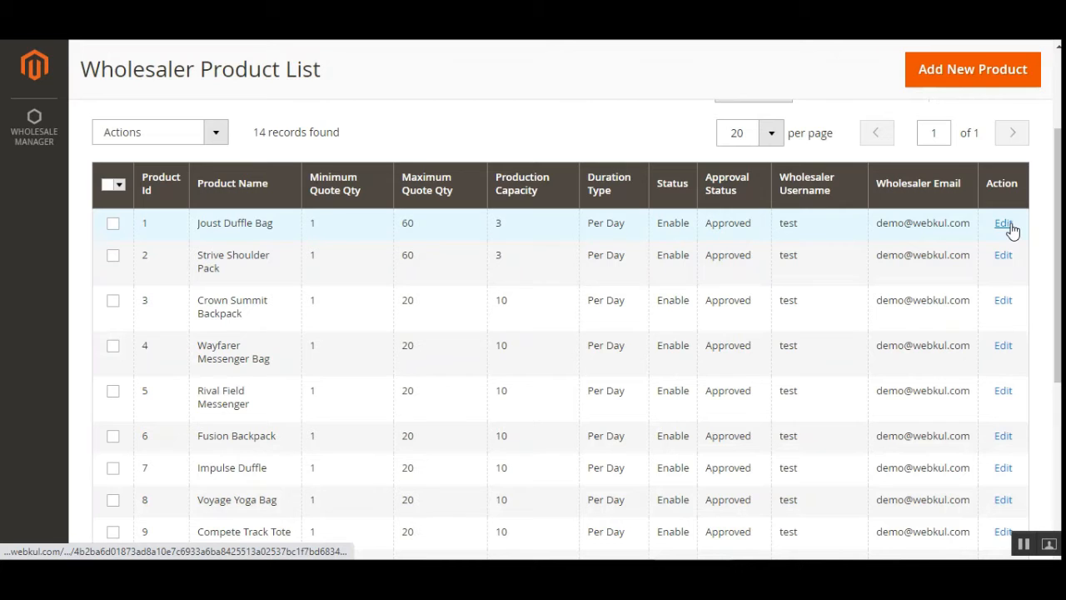
scroll(869, 248, "up", 2)
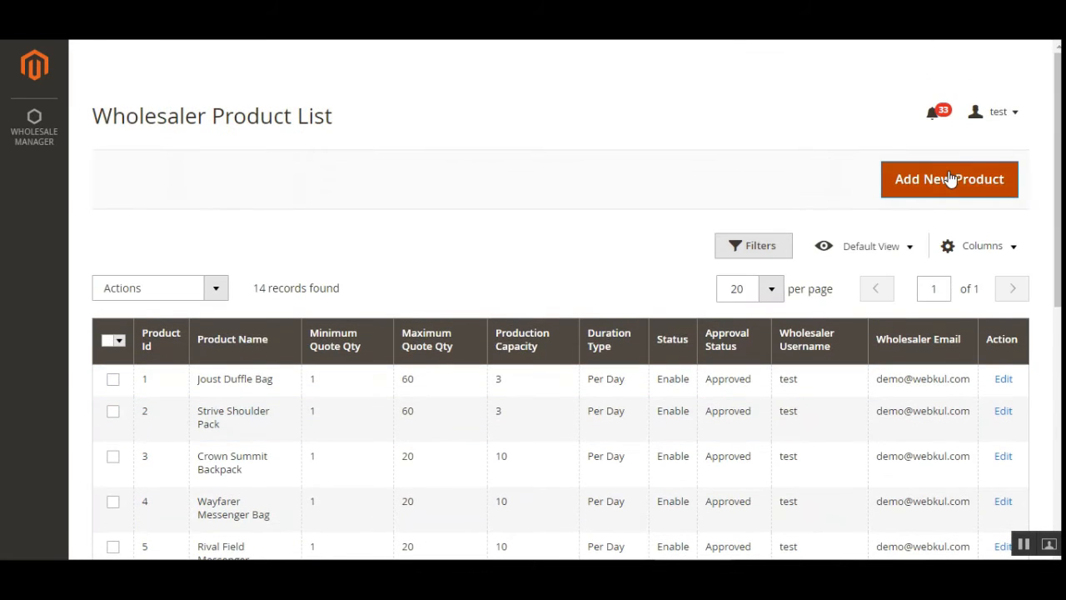
Step: Start a new product rule and visit the quote quantity and production capacity fields
left_click(950, 180)
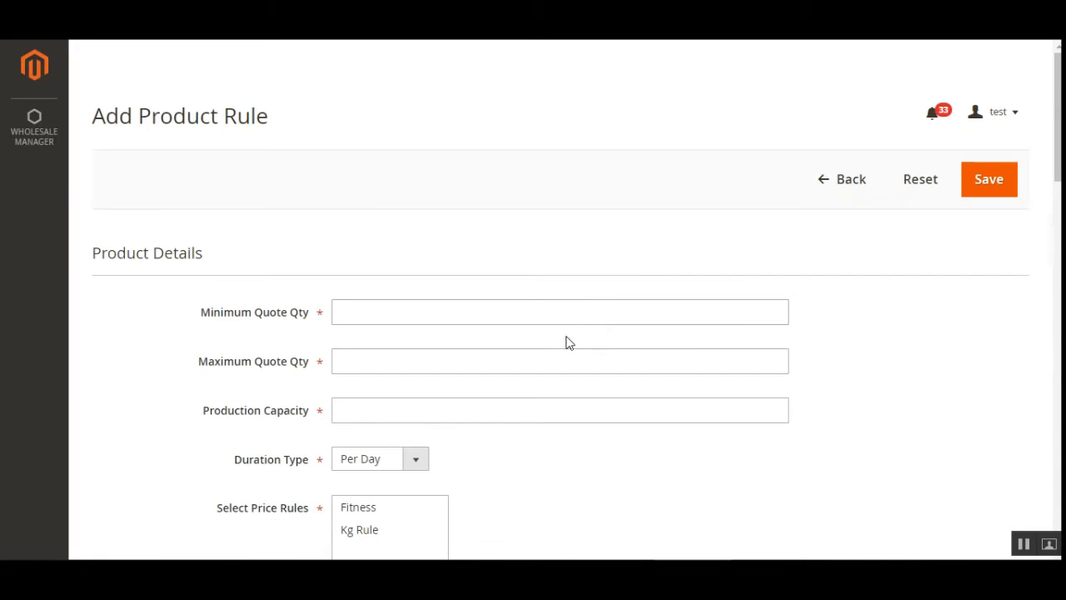
left_click(460, 308)
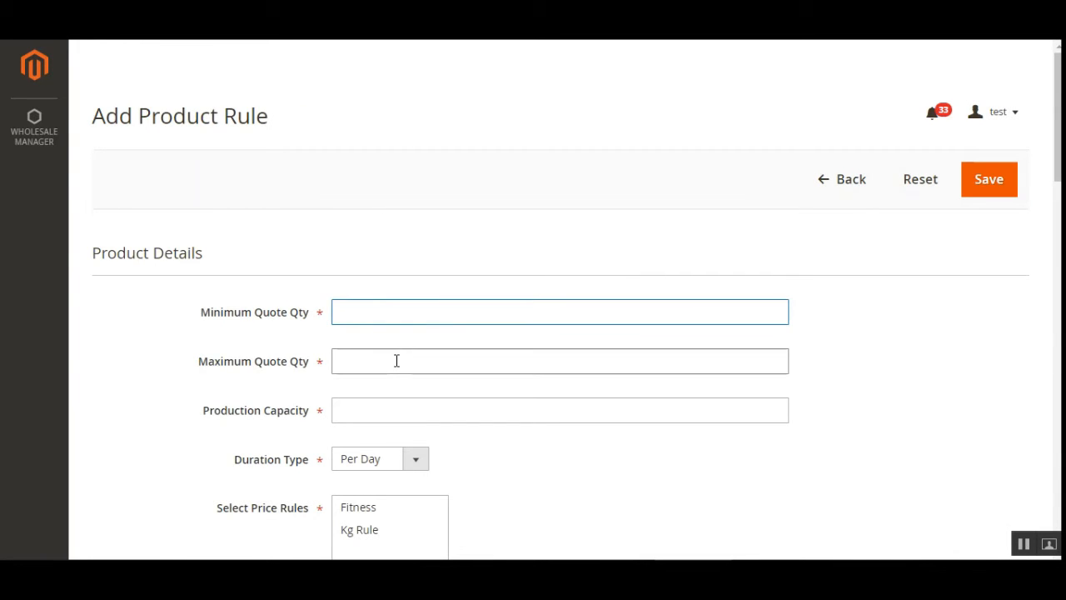
left_click(397, 361)
scroll(408, 403, "down", 1)
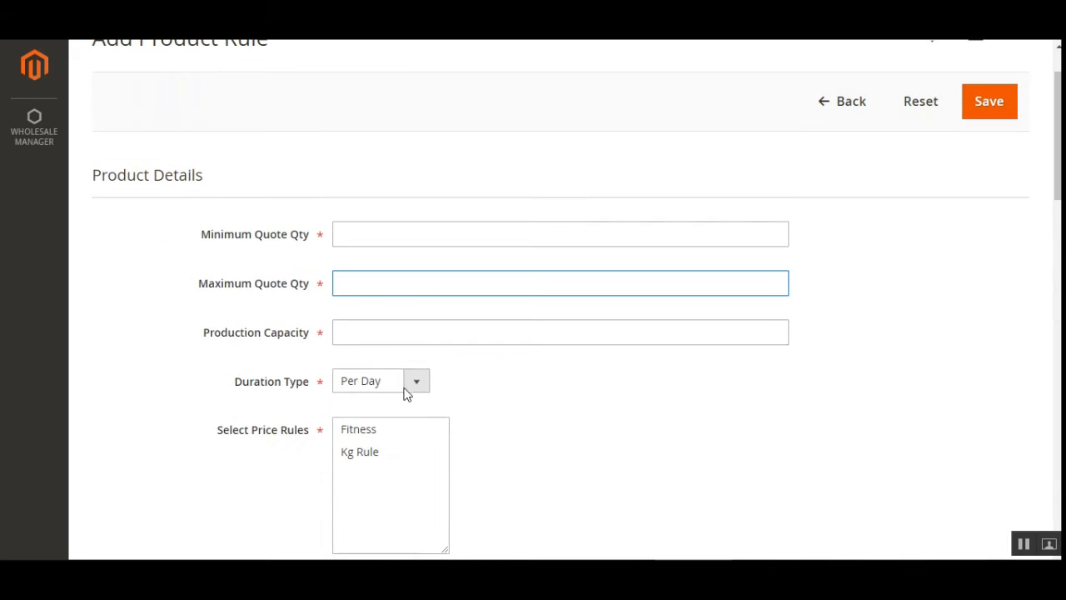
left_click(377, 330)
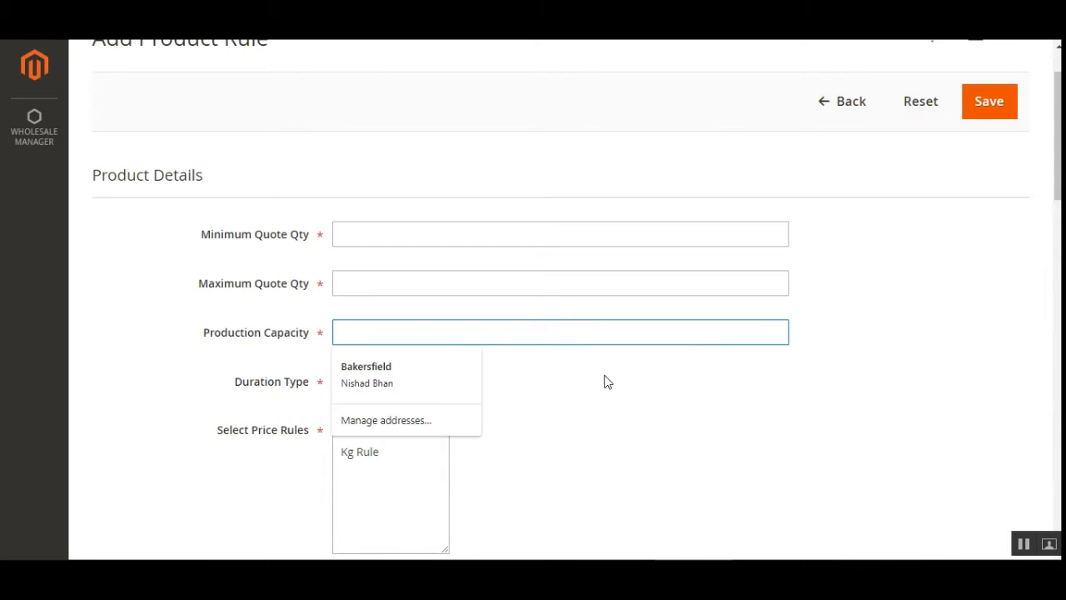
left_click(652, 420)
Step: Keep Duration Type Per Day, choose the Fitness price rule, and leave Status Disabled
left_click(415, 383)
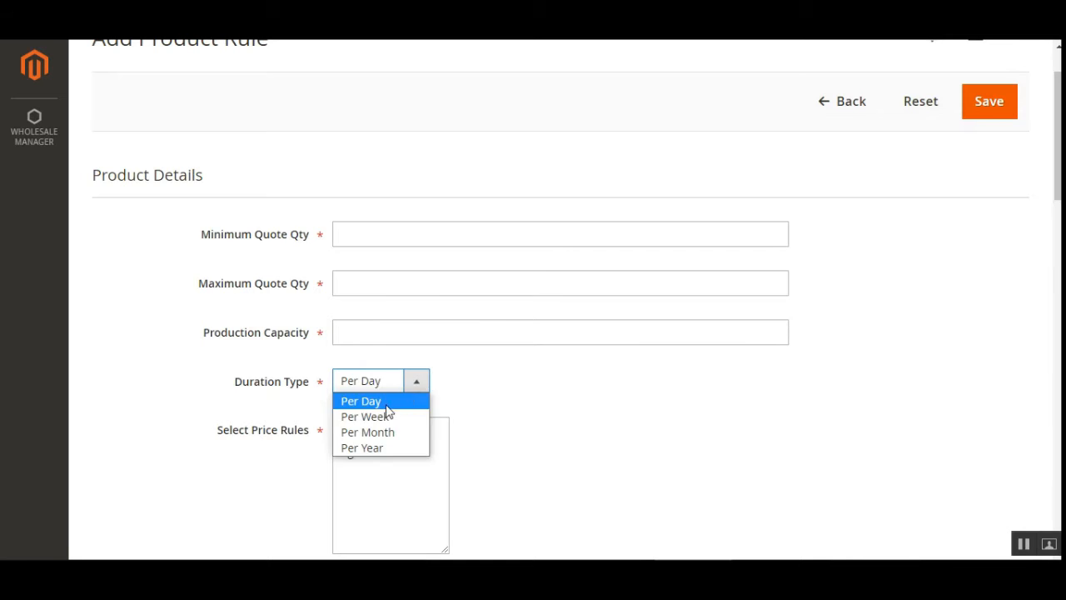
left_click(583, 425)
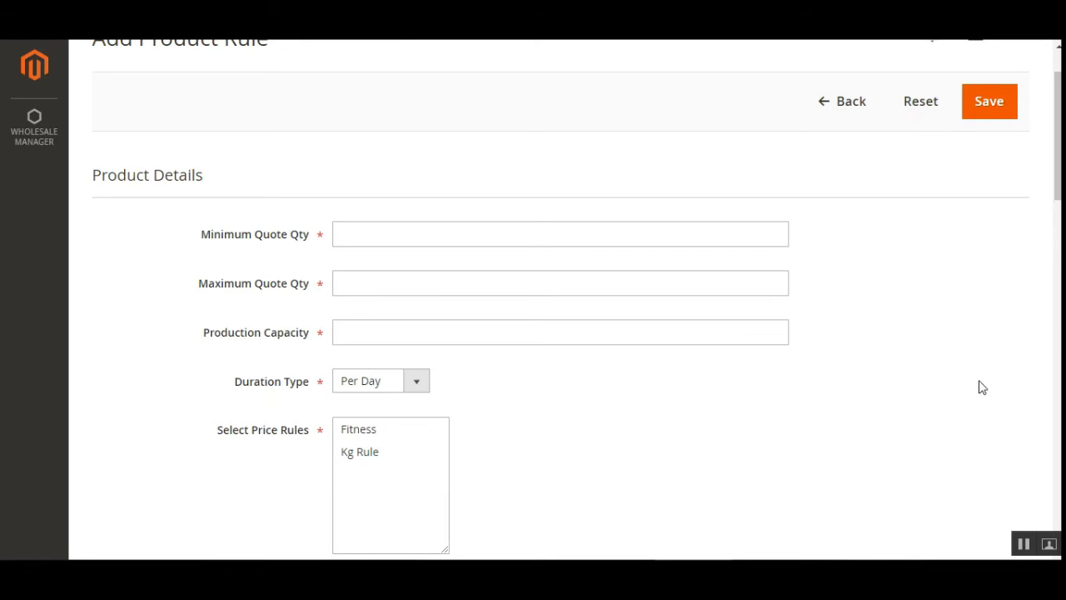
left_click_drag(1060, 190, 1060, 225)
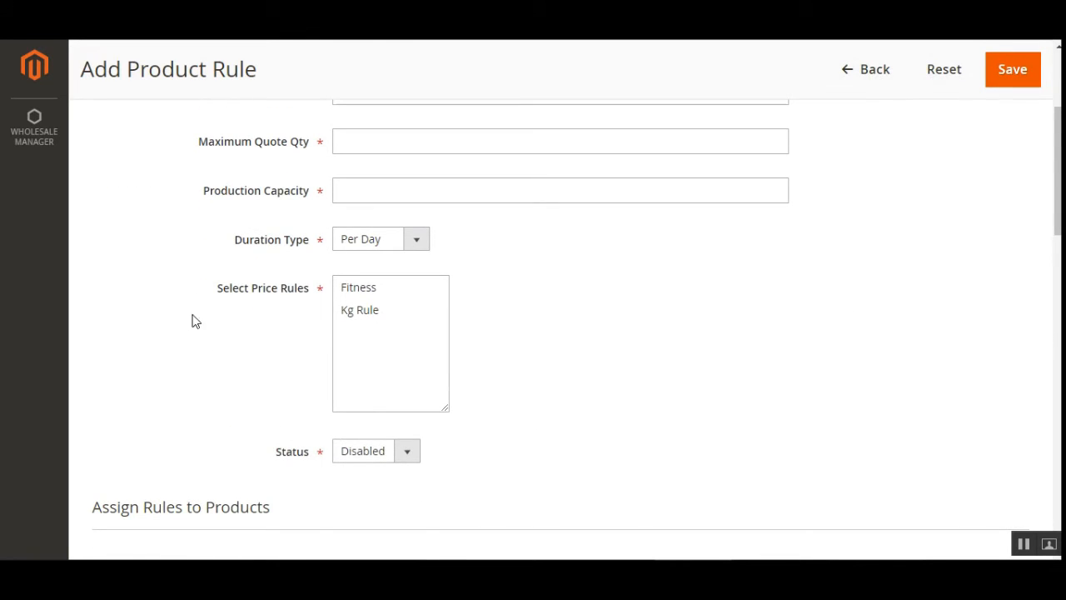
left_click(370, 293)
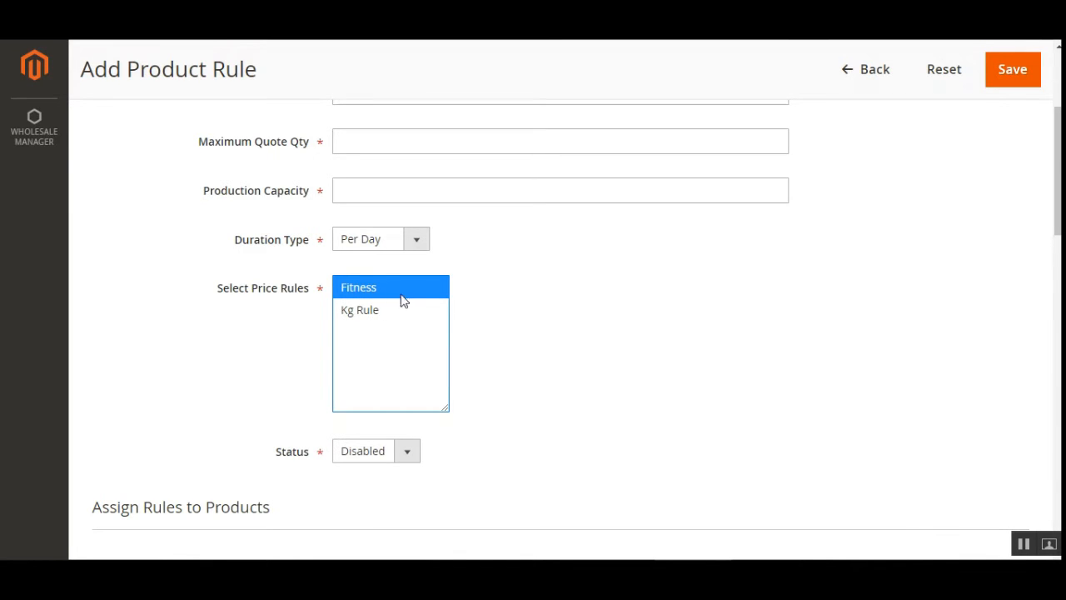
left_click(416, 460)
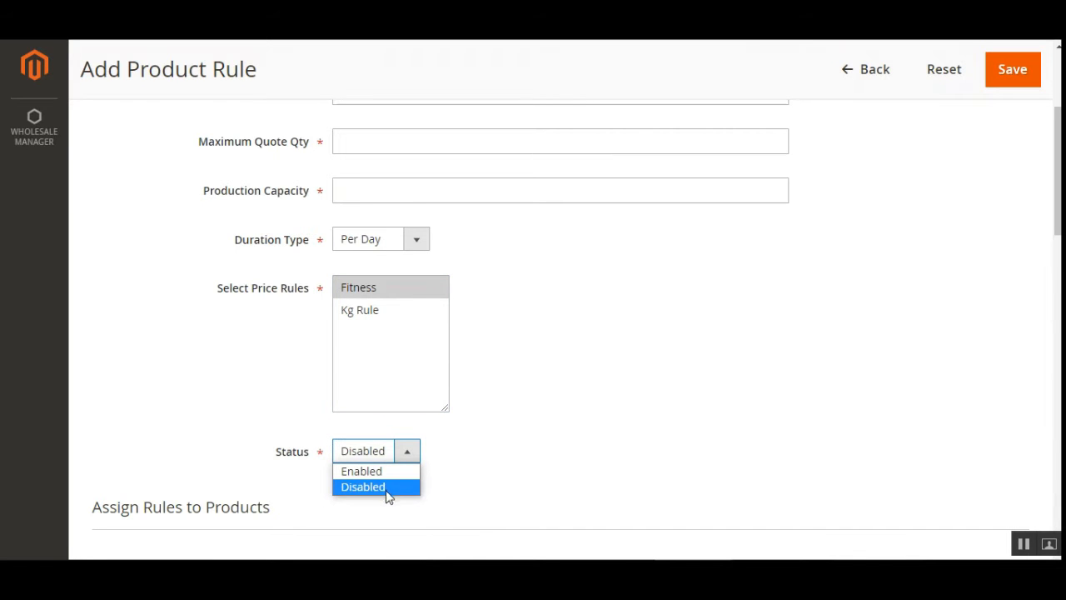
left_click(529, 447)
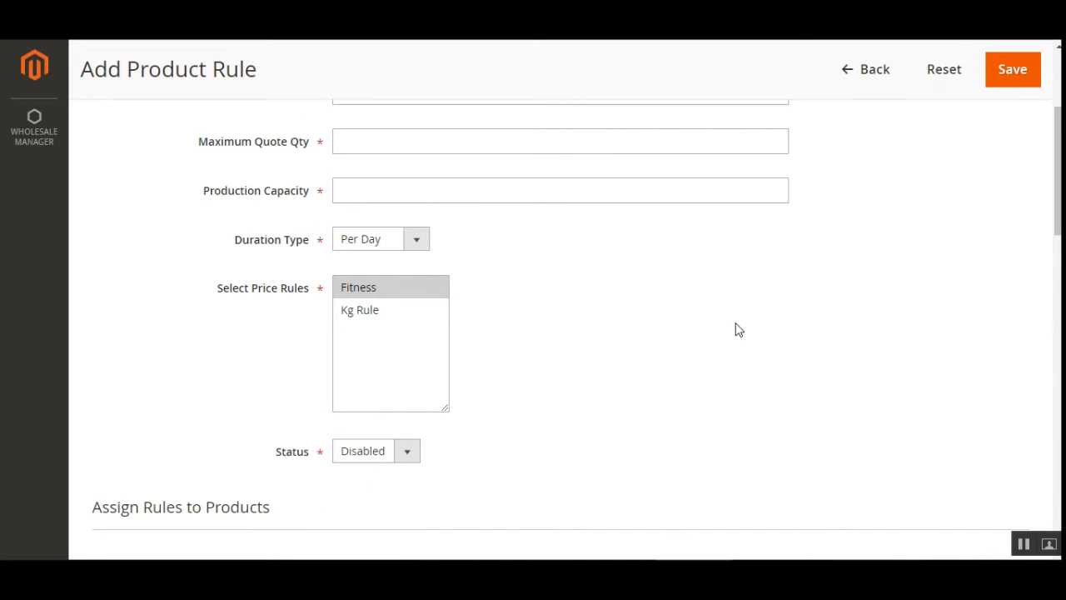
left_click_drag(1059, 218, 1059, 232)
scroll(386, 209, "down", 4)
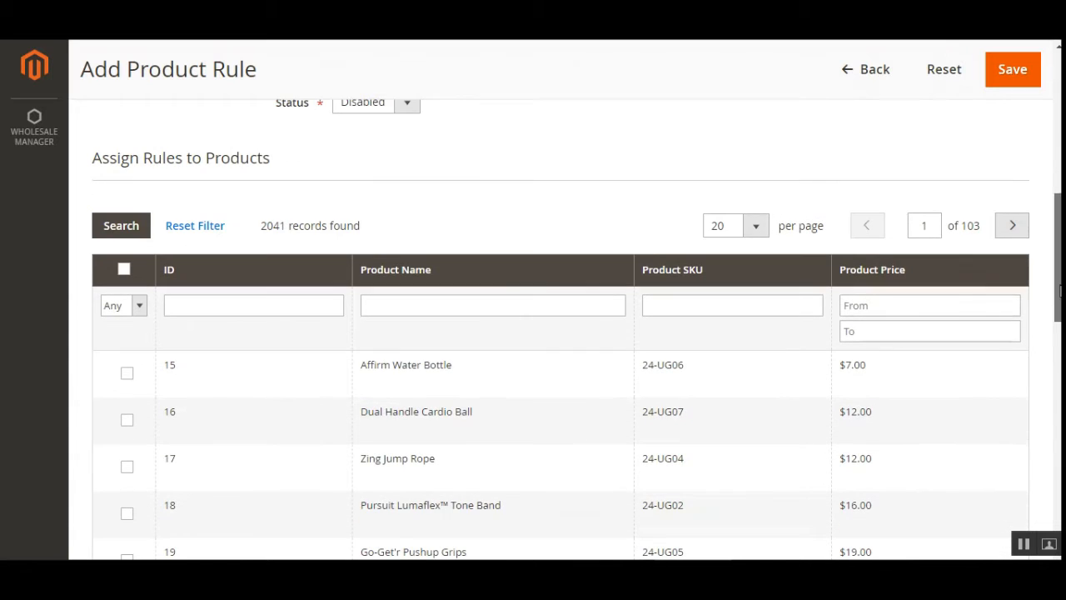
Step: Tick Affirm Water Bottle (ID 15) under Assign Rules to Products, then return to the form top
left_click_drag(109, 159, 303, 175)
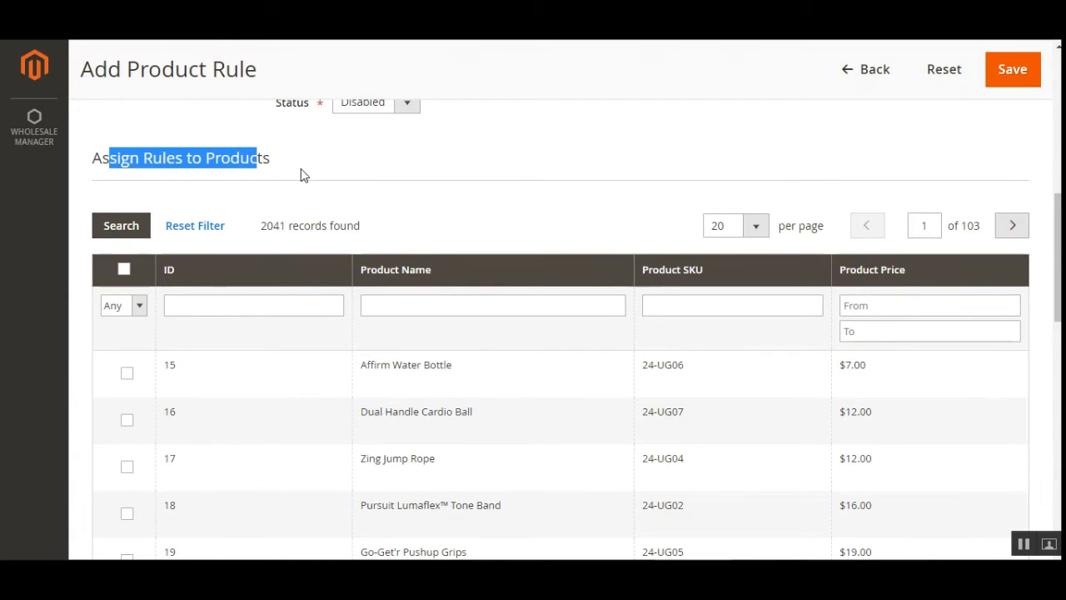
left_click(130, 377)
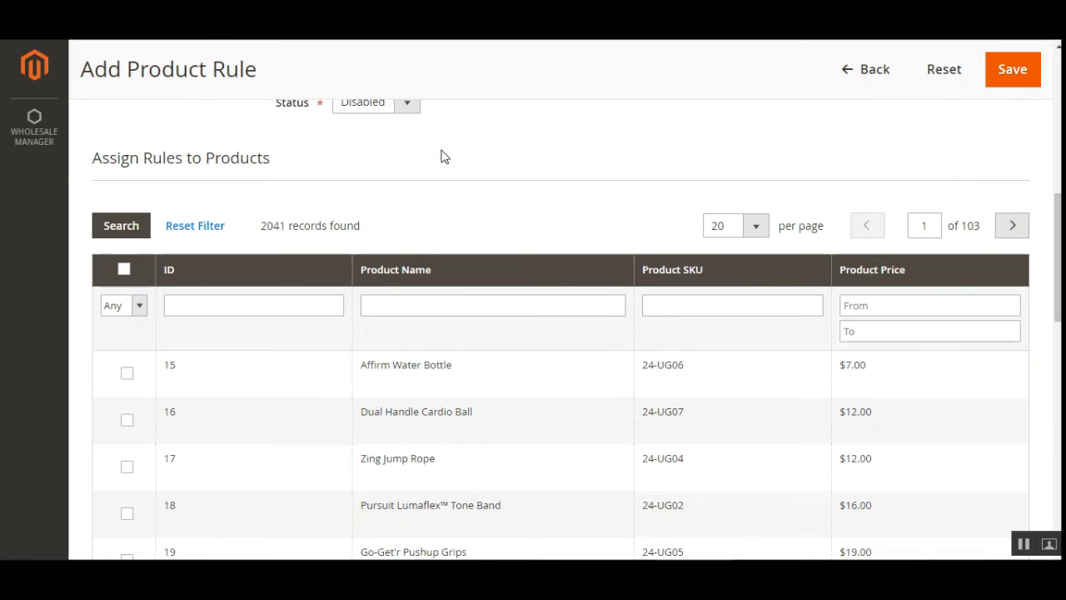
left_click_drag(1051, 275, 1045, 309)
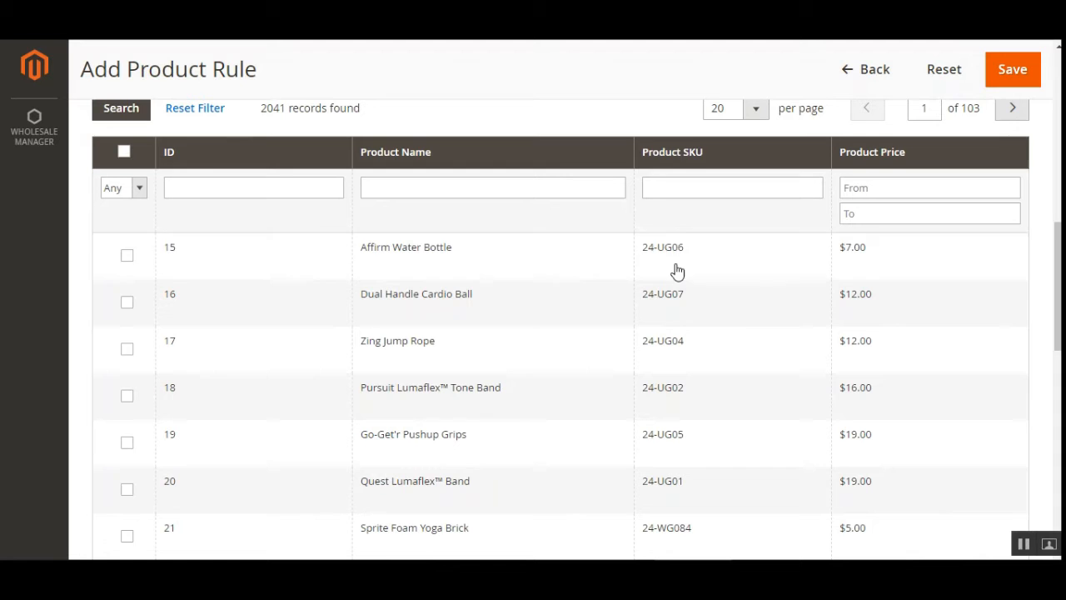
left_click(129, 257)
left_click_drag(1058, 293, 1058, 147)
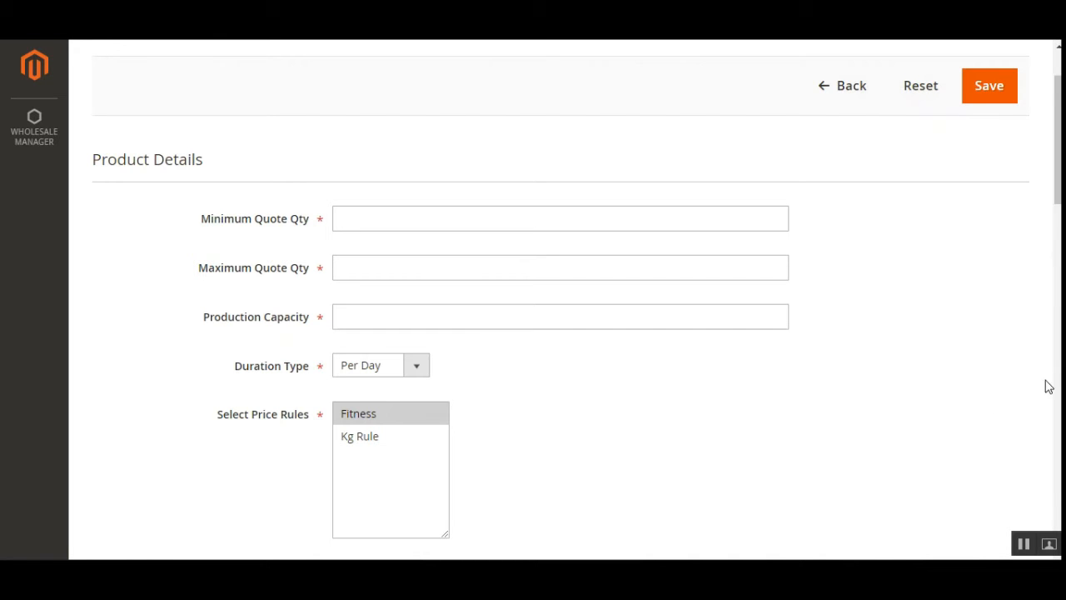
scroll(1026, 155, "up", 2)
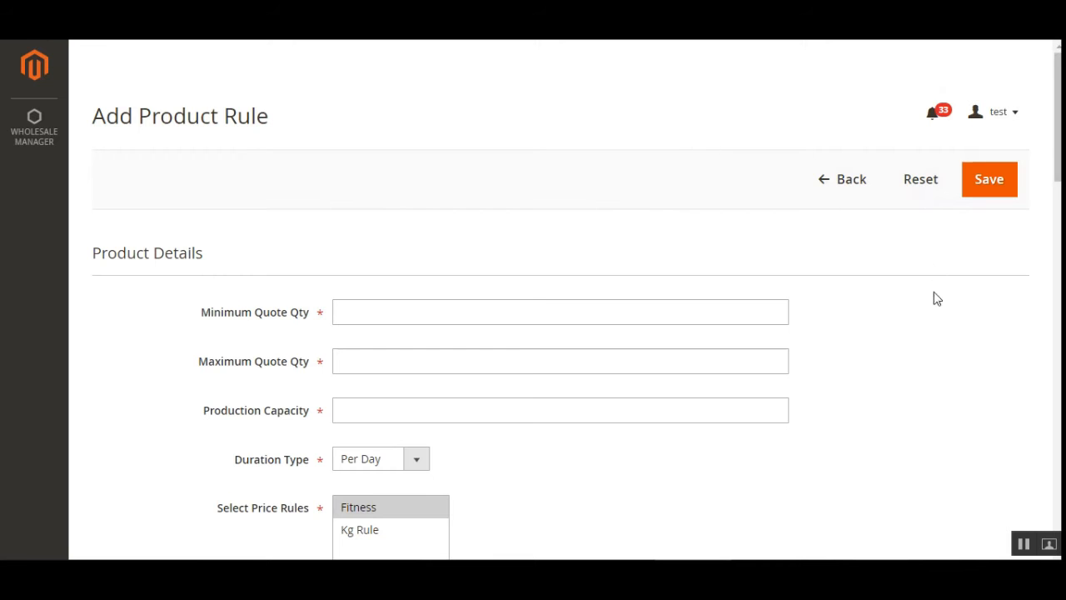
Step: Sign out of the wholesaler account, sign in as admin, and open the Wholesaler Product List
left_click(1009, 118)
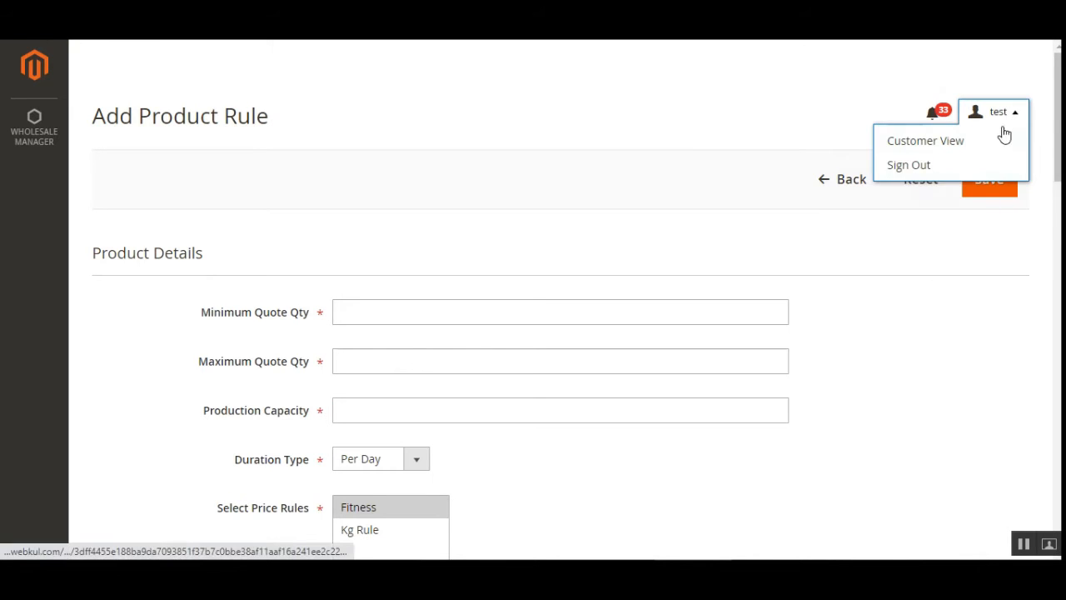
left_click(907, 167)
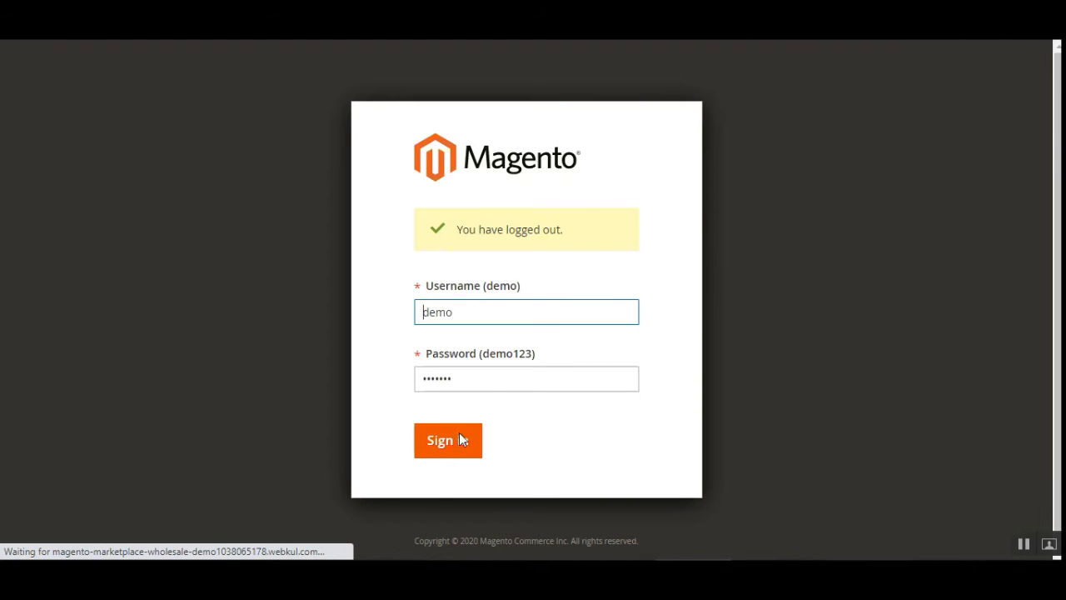
left_click(460, 435)
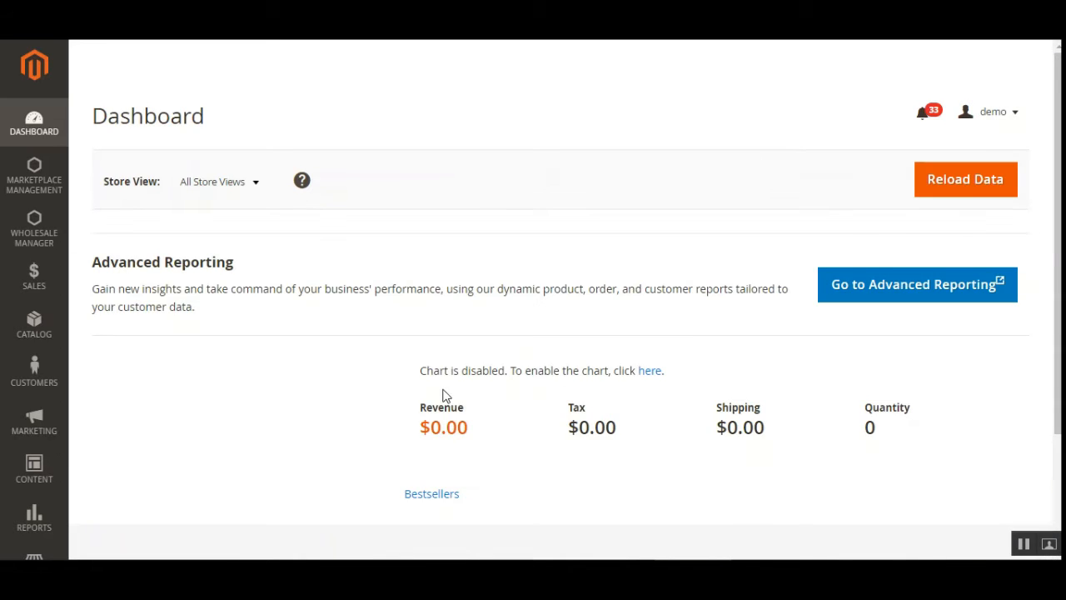
left_click(44, 248)
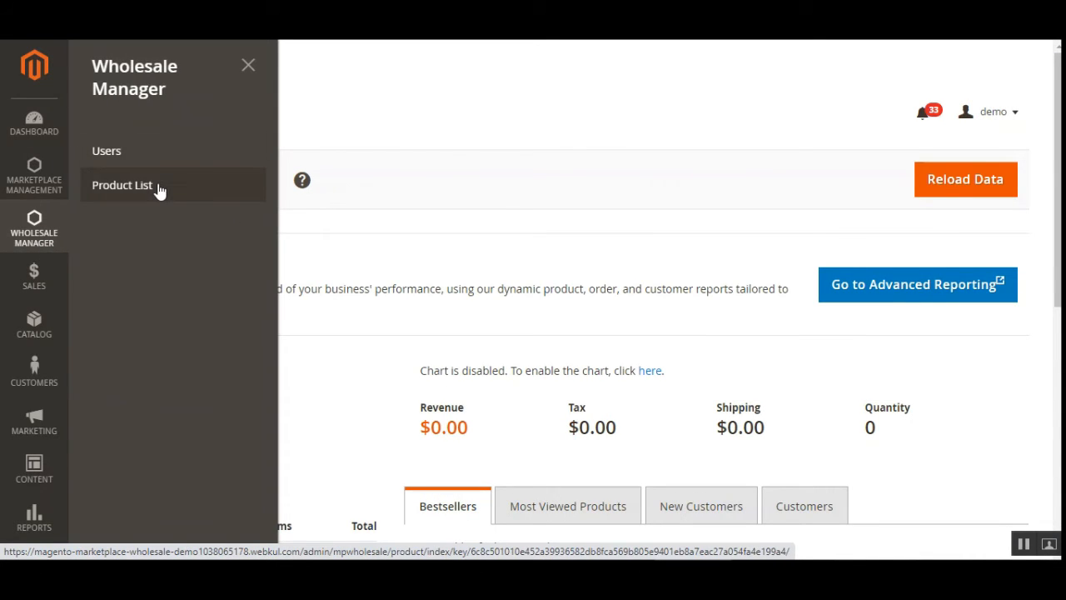
left_click(158, 187)
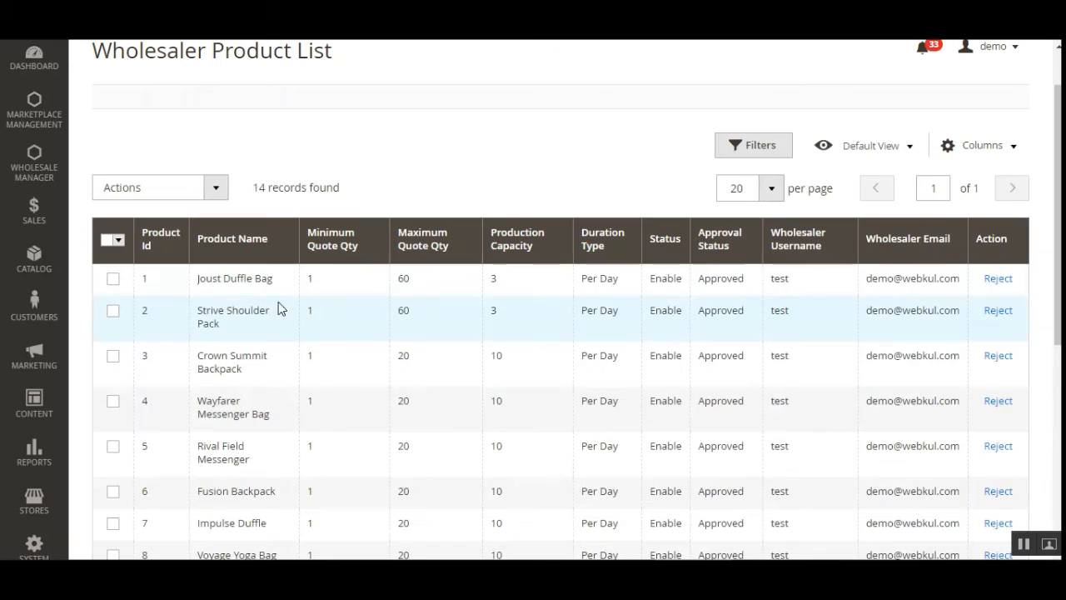
Step: Check the approve/reject bulk actions, then reject Joust Duffle Bag from its row's Action column
left_click(220, 193)
left_click(197, 220)
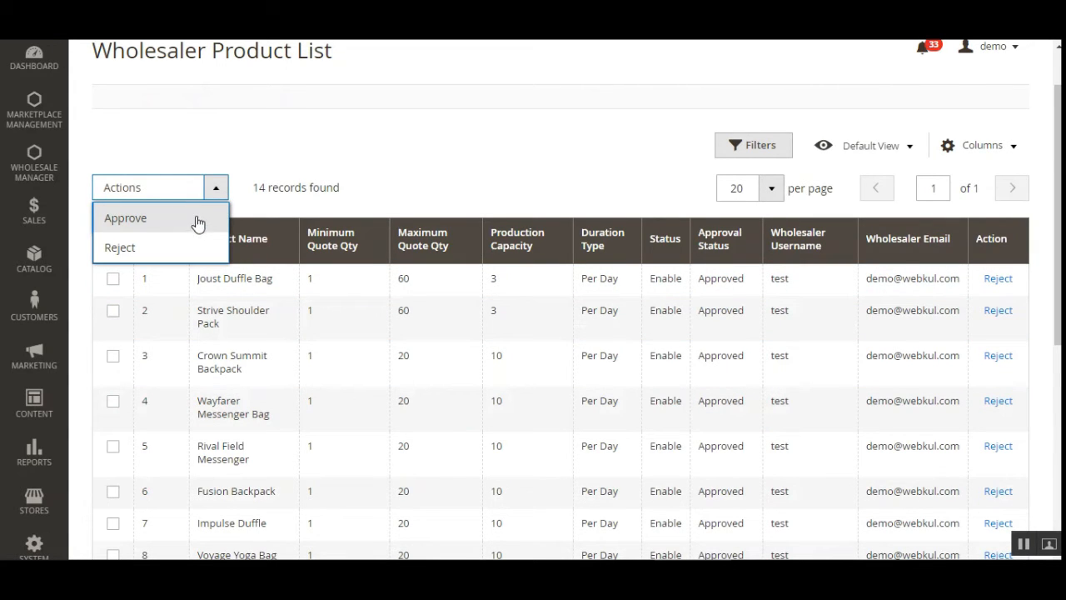
left_click(441, 188)
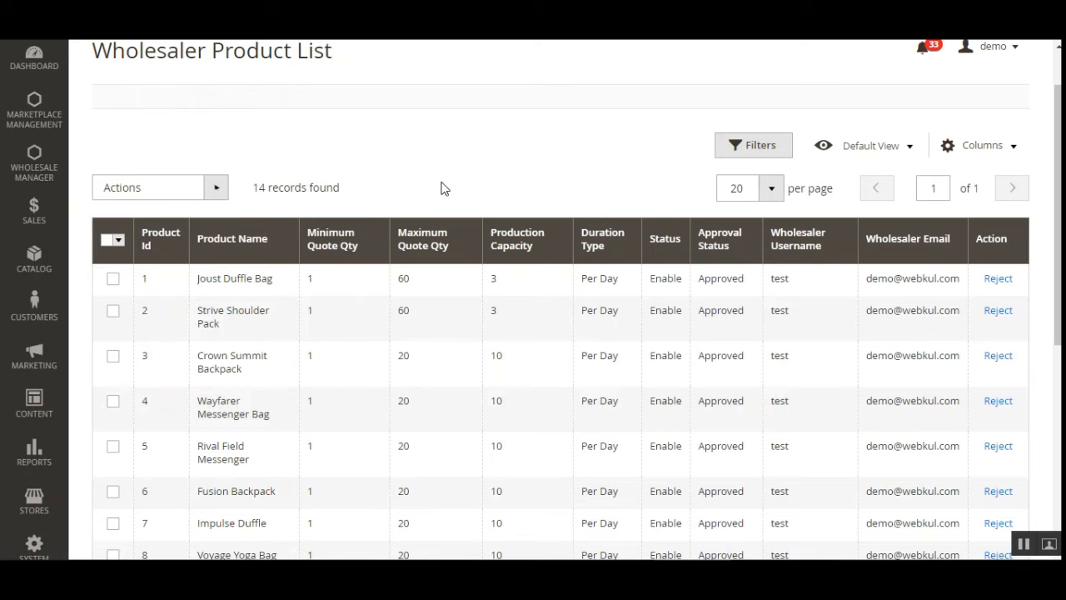
scroll(1060, 275, "down", 2)
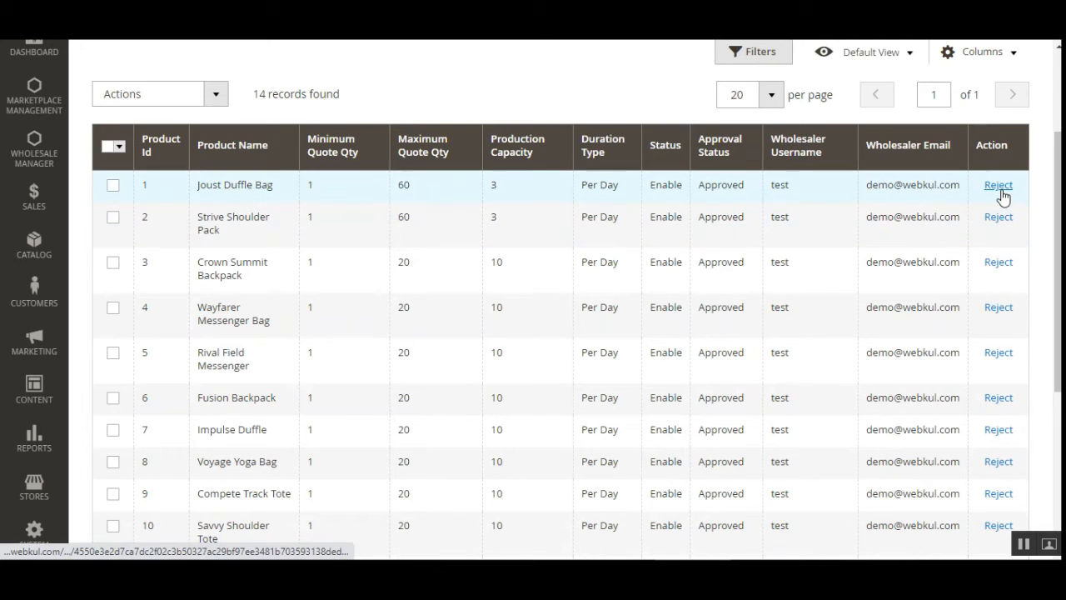
right_click(1003, 192)
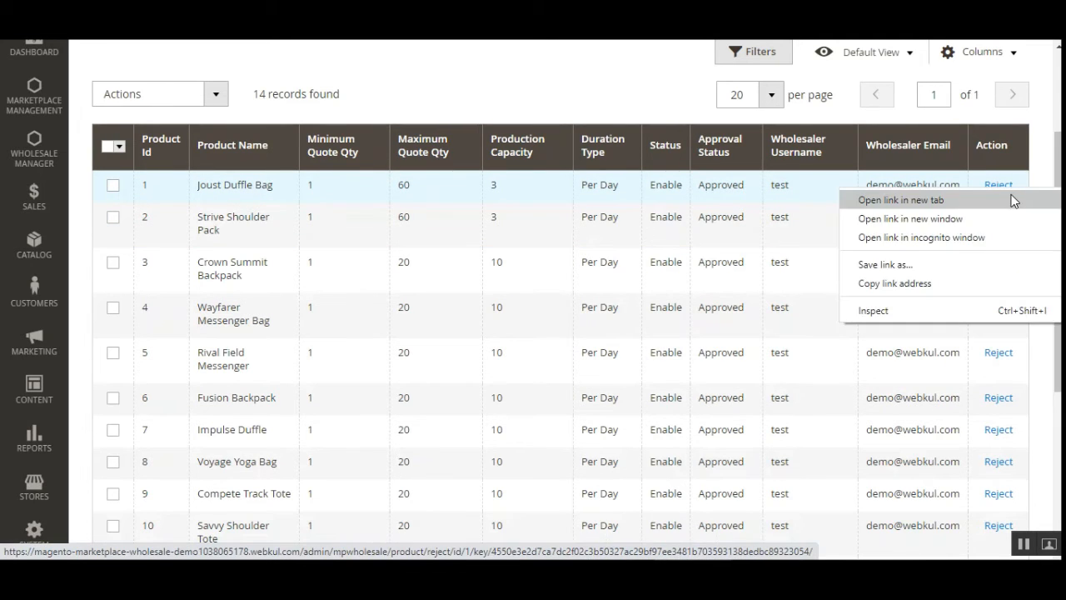
left_click(1011, 198)
scroll(1034, 208, "down", 3)
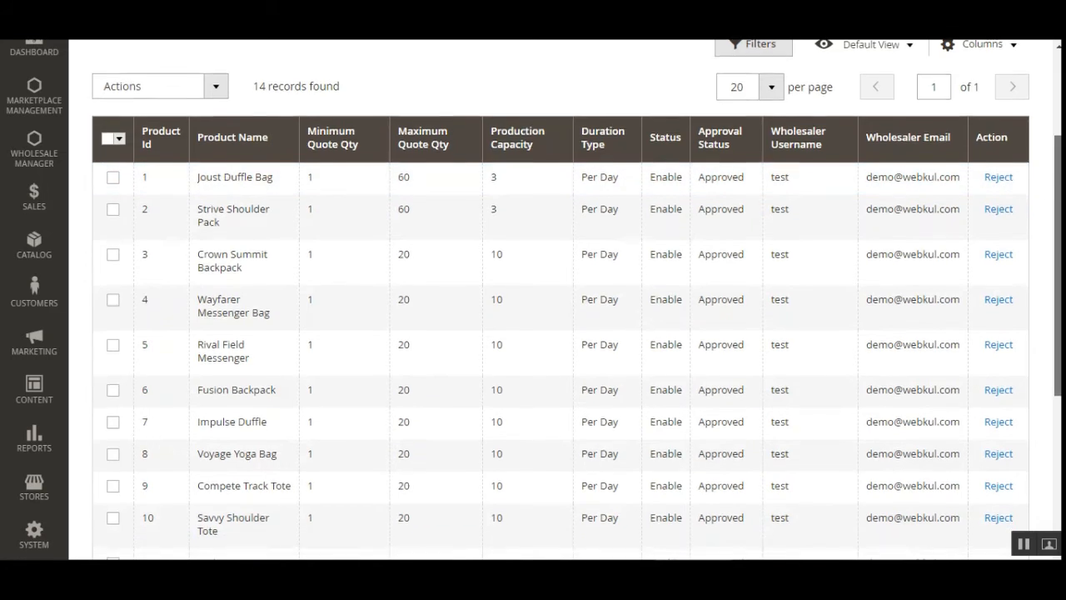
scroll(1034, 208, "up", 2)
scroll(561, 300, "up", 2)
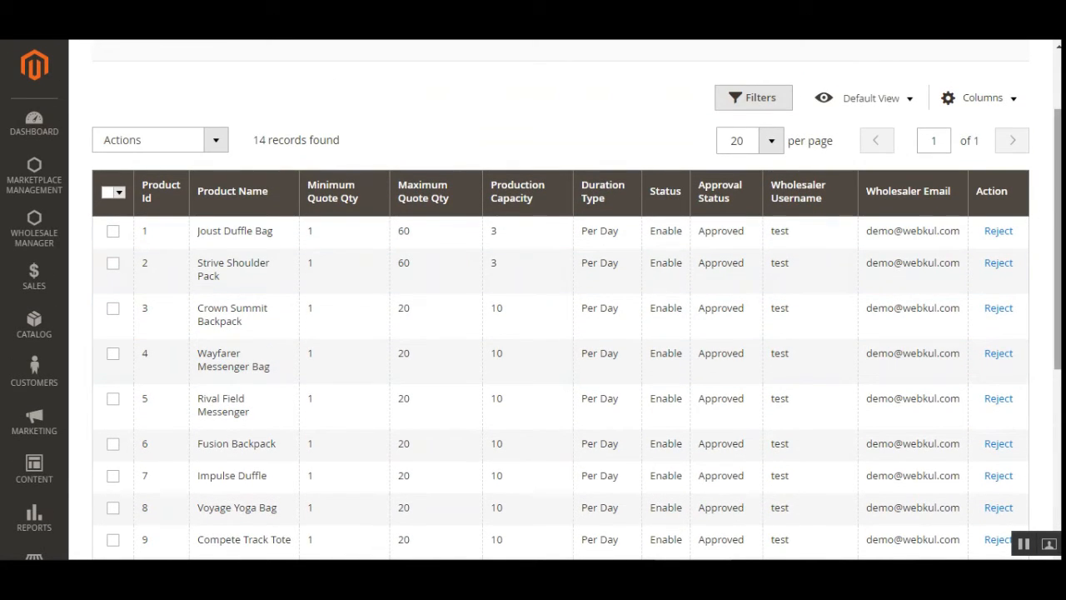
scroll(908, 276, "up", 1)
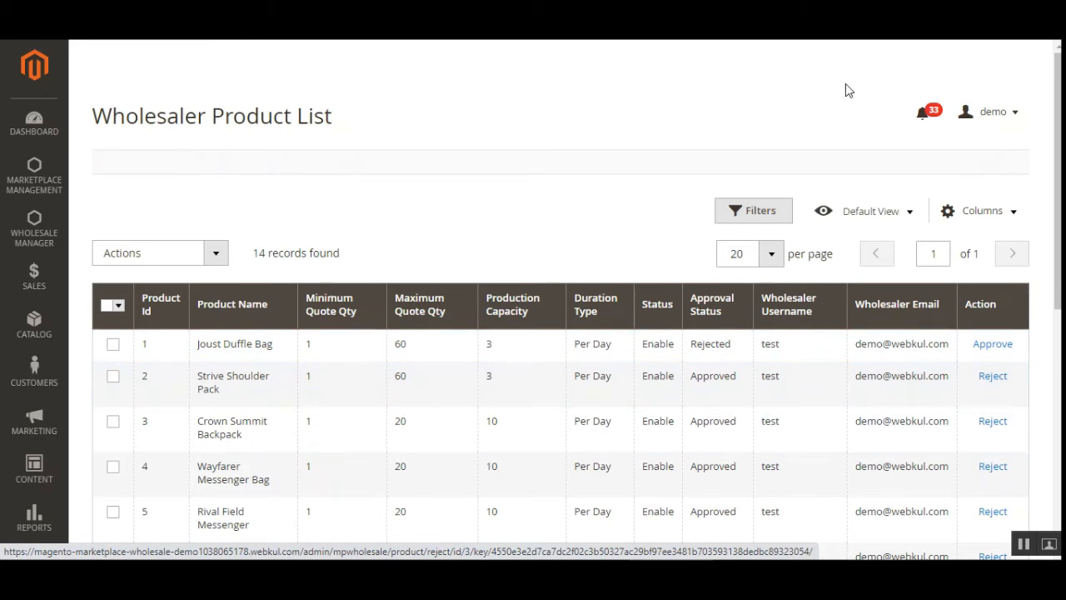
Step: Re-approve Joust Duffle Bag from its row so all 14 products read Approved
left_click(992, 350)
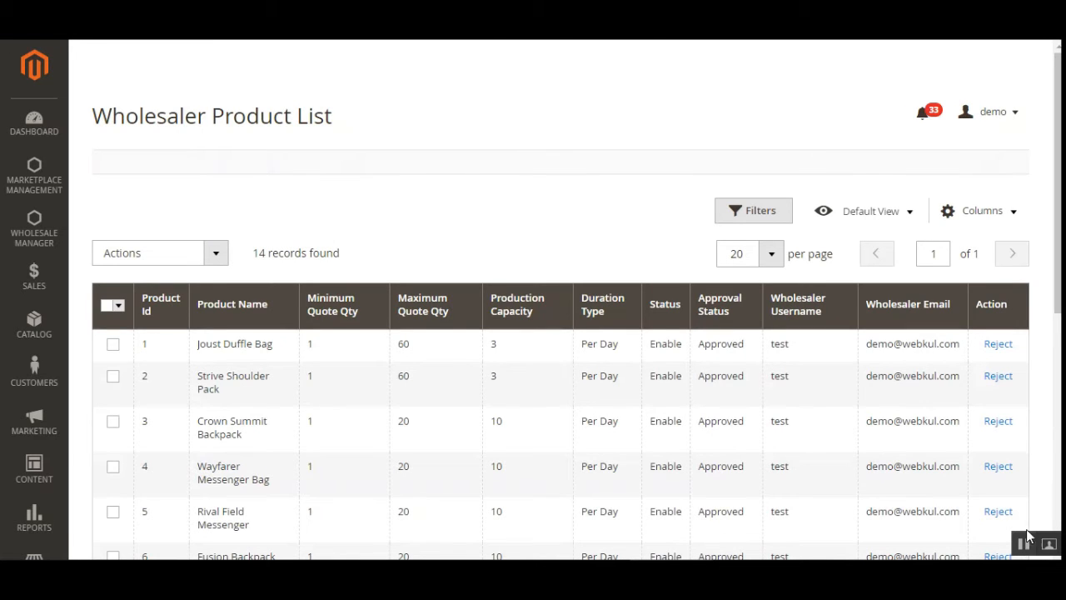
left_click_drag(222, 344, 274, 344)
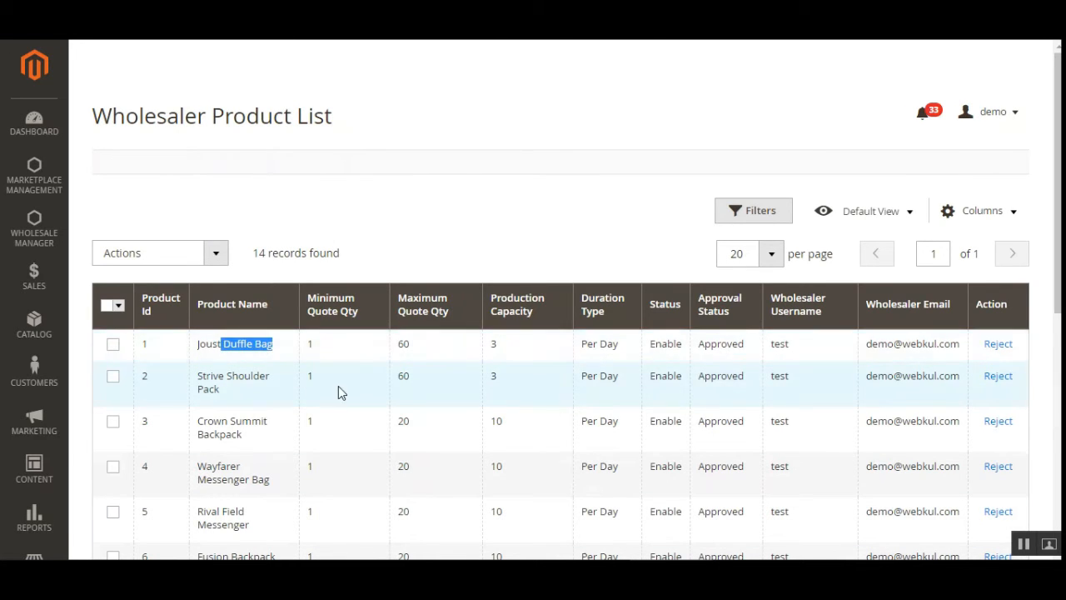
left_click(211, 264)
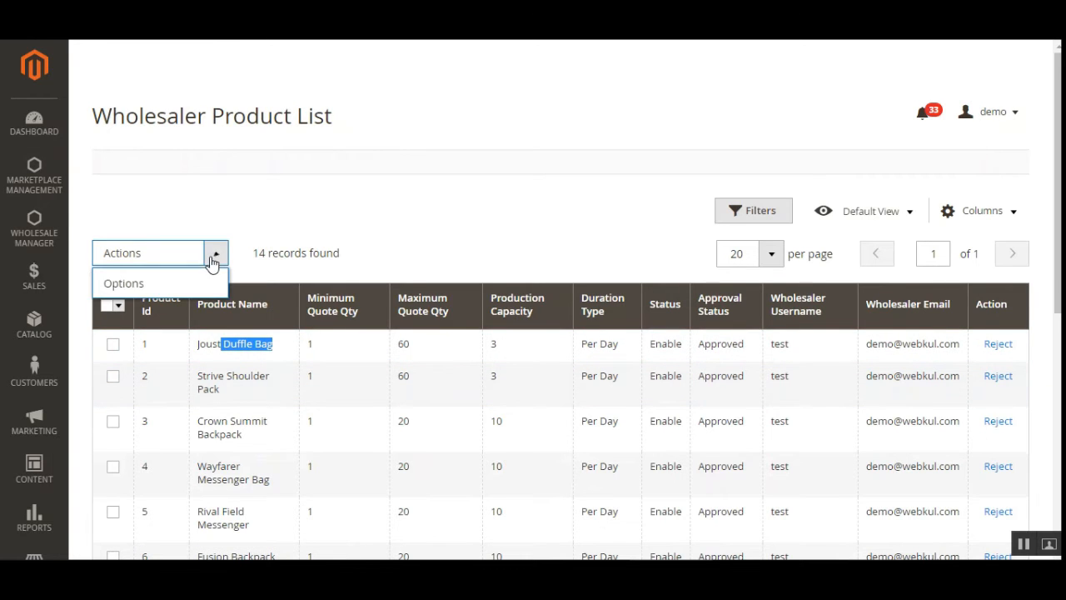
left_click(673, 252)
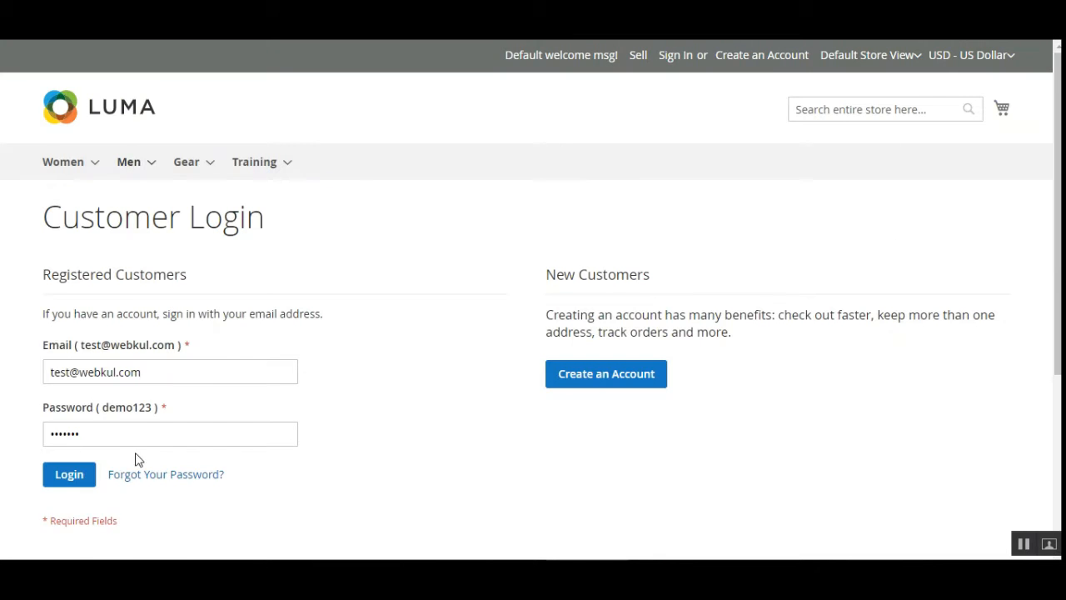
Step: Sign in as the customer and go to the My Account page
left_click(69, 474)
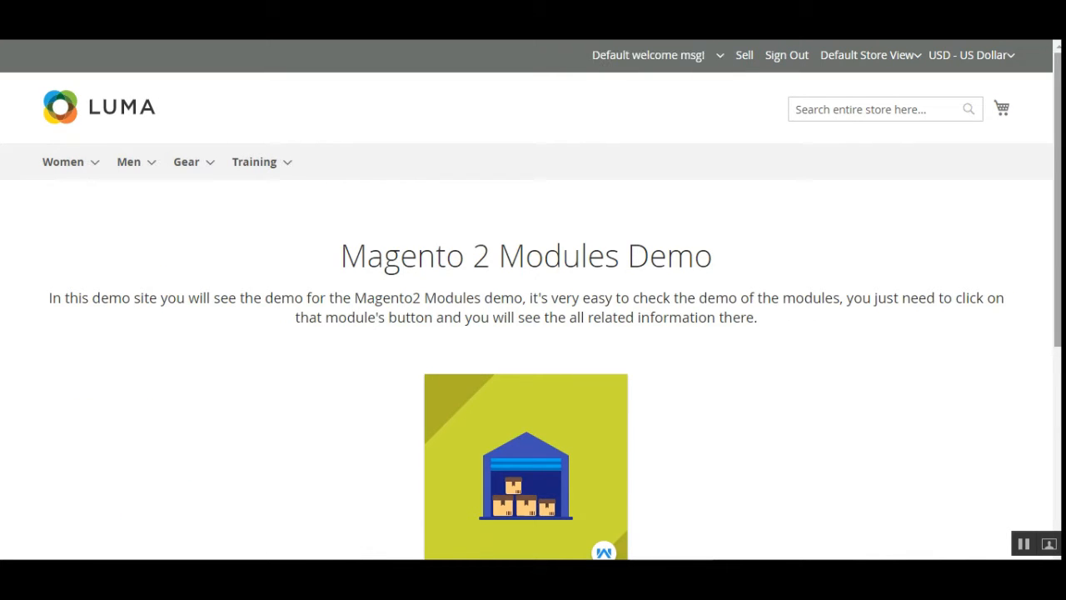
mouse_move(1057, 135)
left_mouse_down()
mouse_move(1042, 268)
mouse_move(1042, 143)
left_mouse_up()
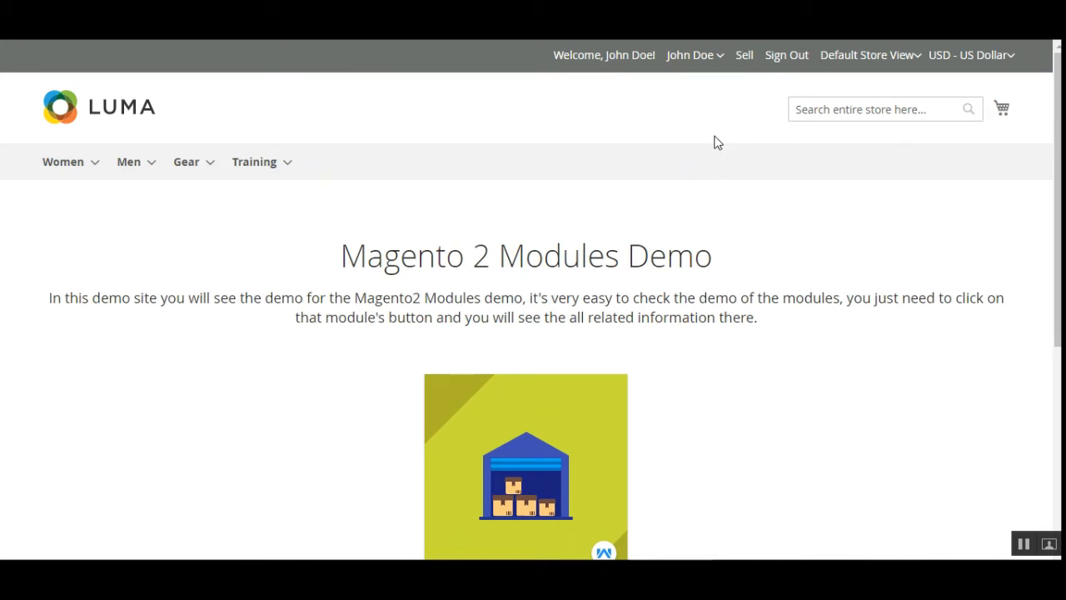
left_click(720, 56)
left_click(685, 83)
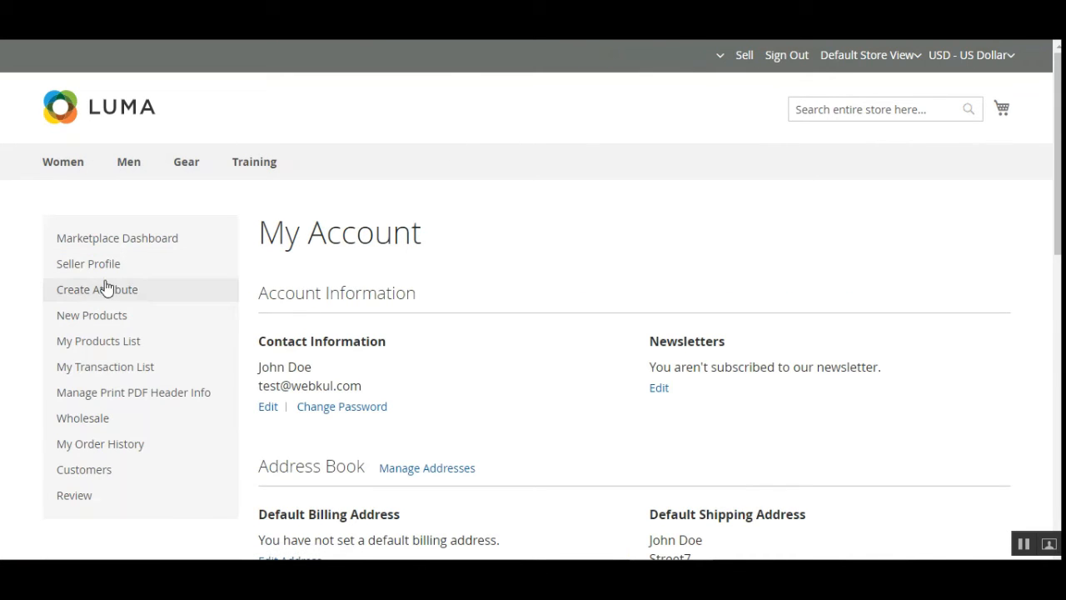
Step: Open the Wholesale Products list from the account's Wholesale menu, also in a new tab
mouse_move(80, 430)
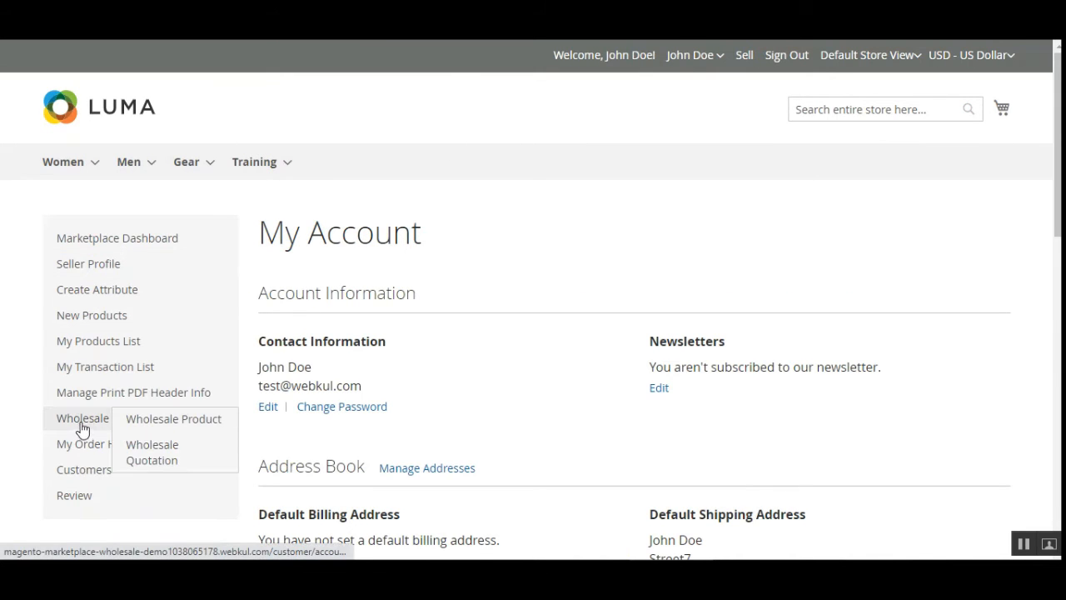
right_click(181, 421)
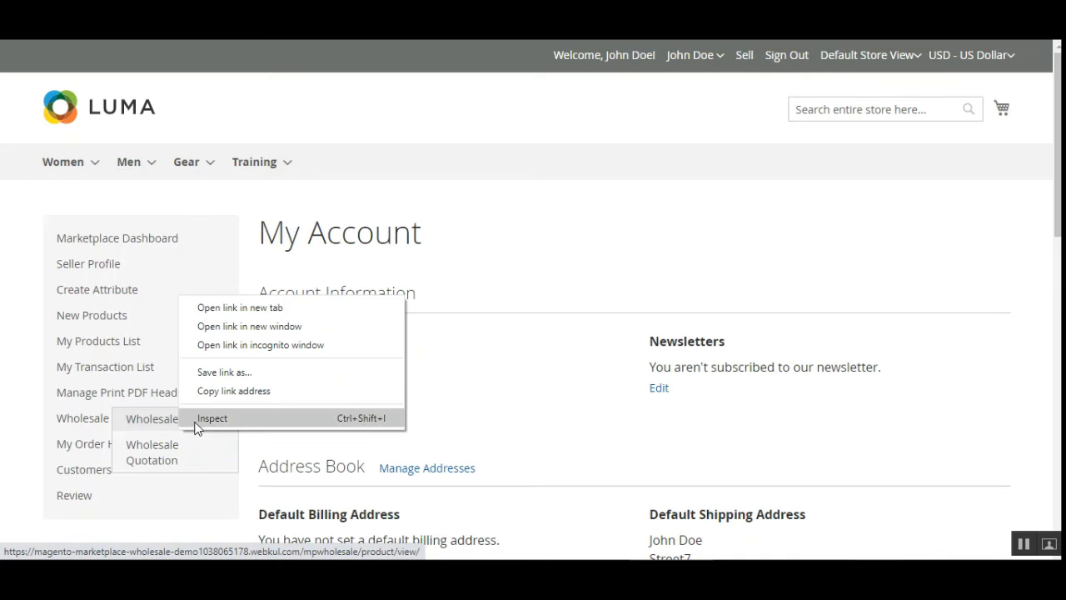
left_click(276, 310)
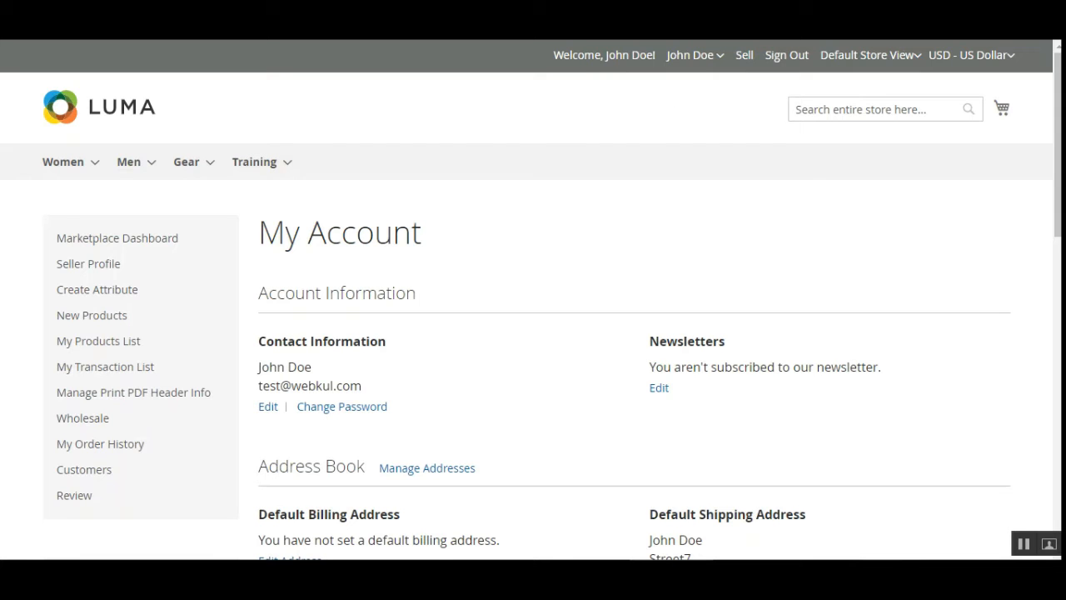
left_click(167, 419)
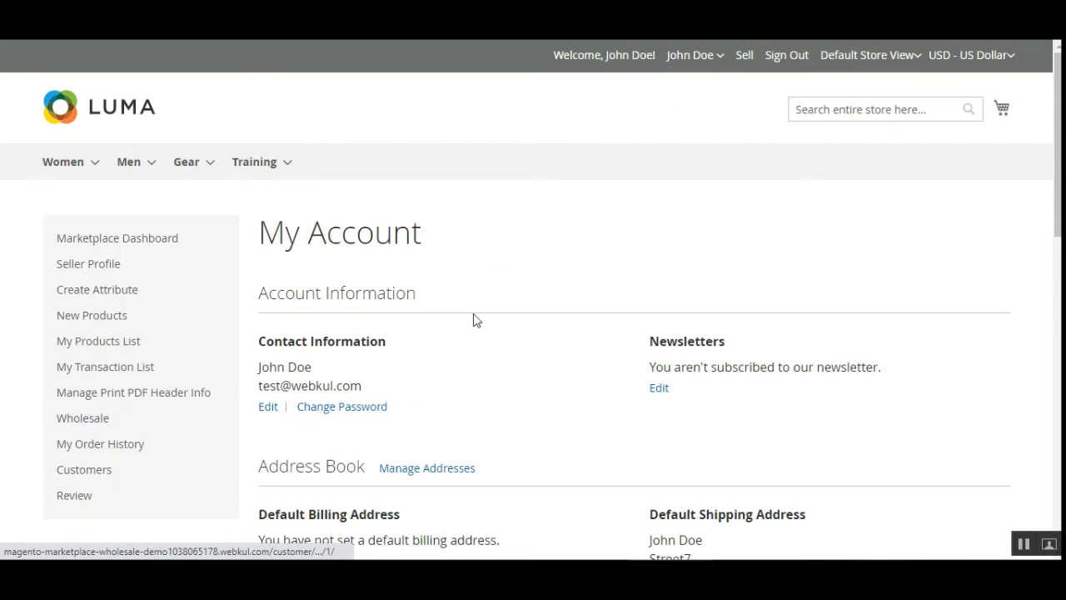
scroll(824, 272, "down", 1)
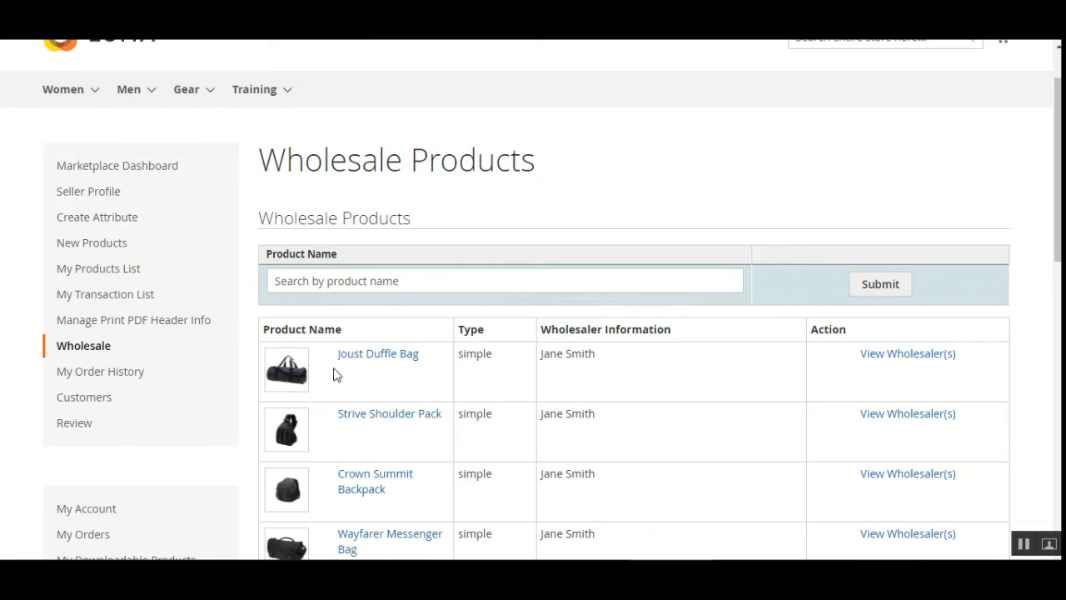
left_click_drag(556, 354, 595, 354)
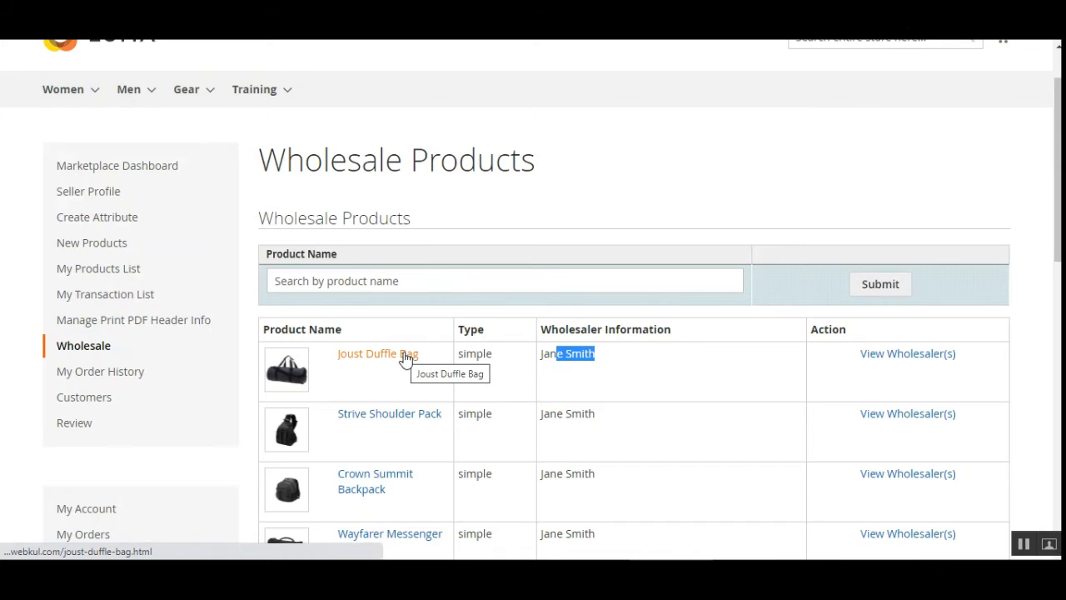
double_click(461, 354)
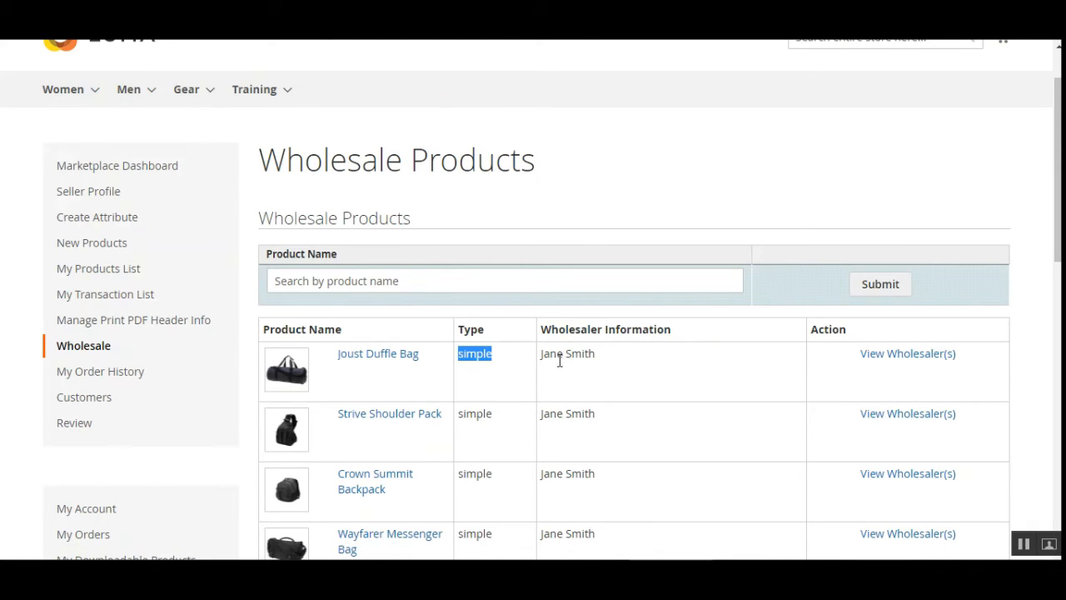
left_click_drag(557, 355, 593, 357)
left_click(583, 361)
double_click(576, 358)
left_click_drag(550, 358, 626, 363)
left_click(627, 363)
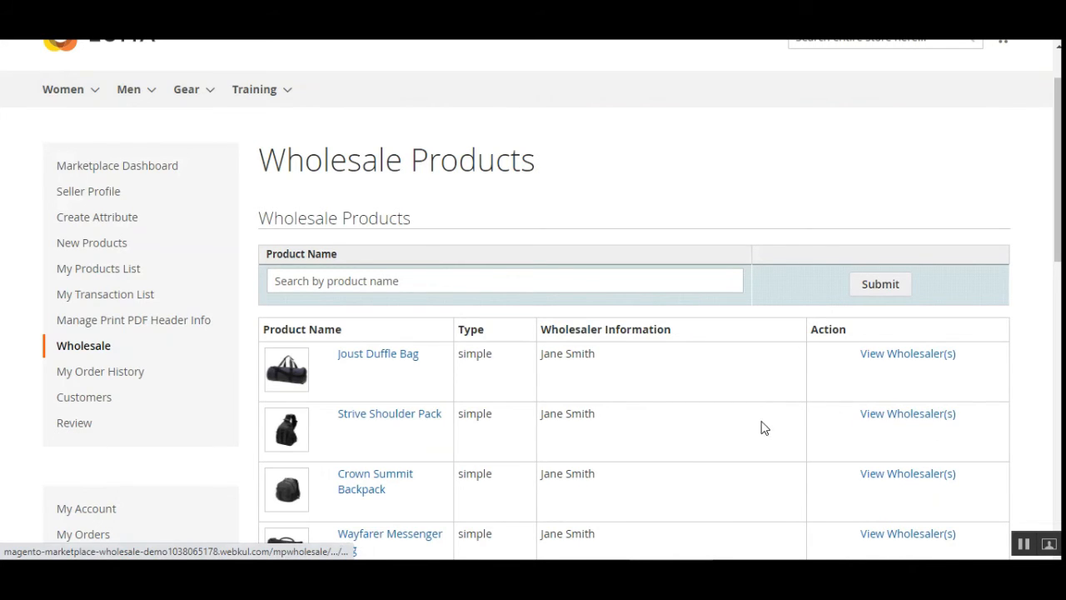
right_click(908, 354)
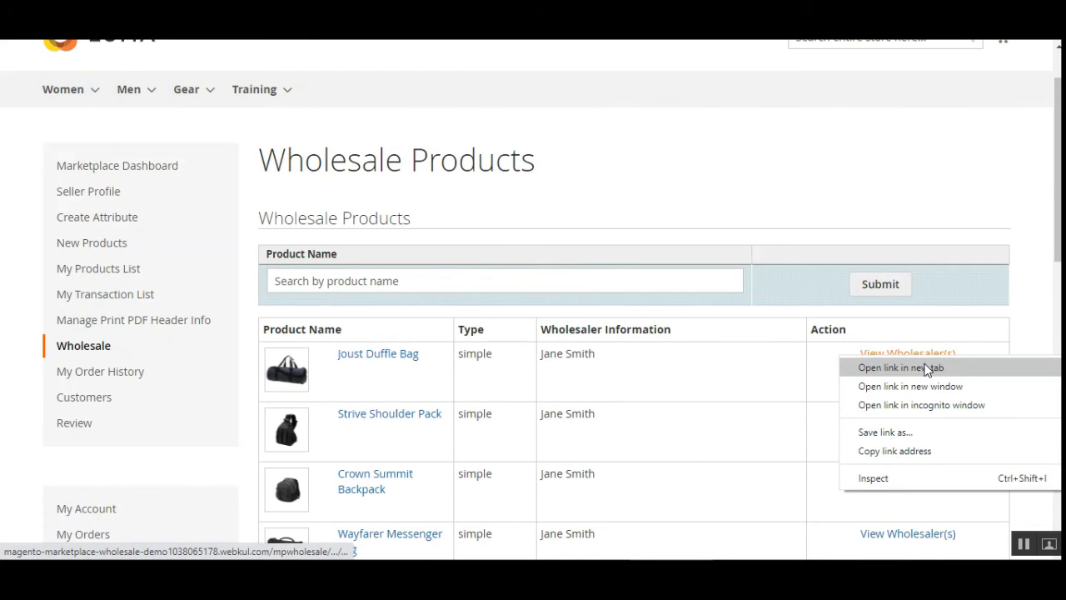
left_click(923, 367)
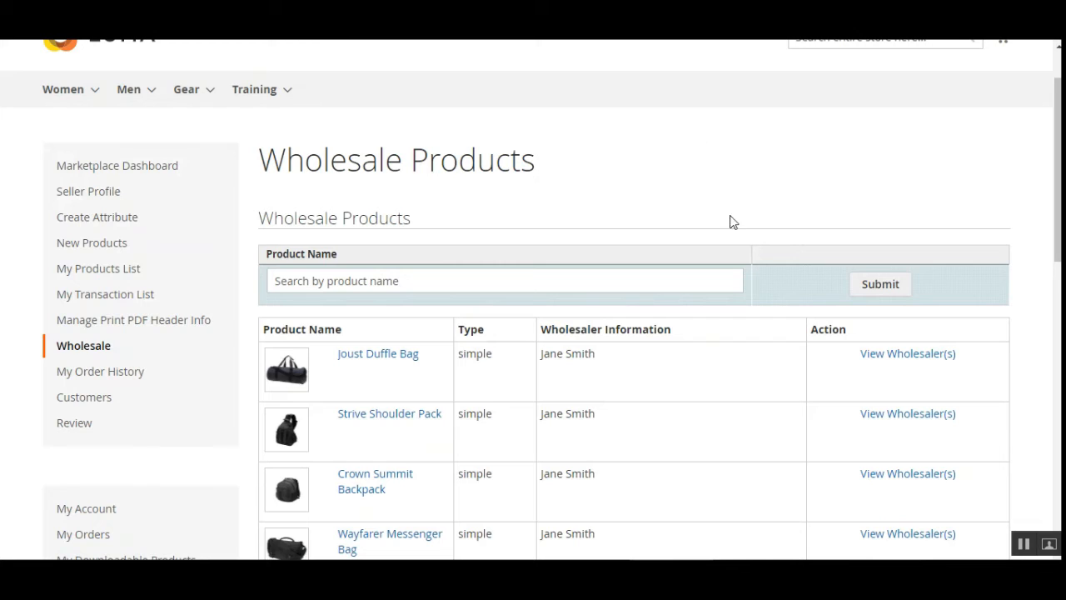
left_click_drag(549, 356, 608, 347)
left_click(617, 372)
Step: Switch to the Joust Duffle Bag wholesaler list and highlight its 60 maximum quantity and per-day capacity
key("ctrl+Tab")
left_click_drag(739, 237, 768, 250)
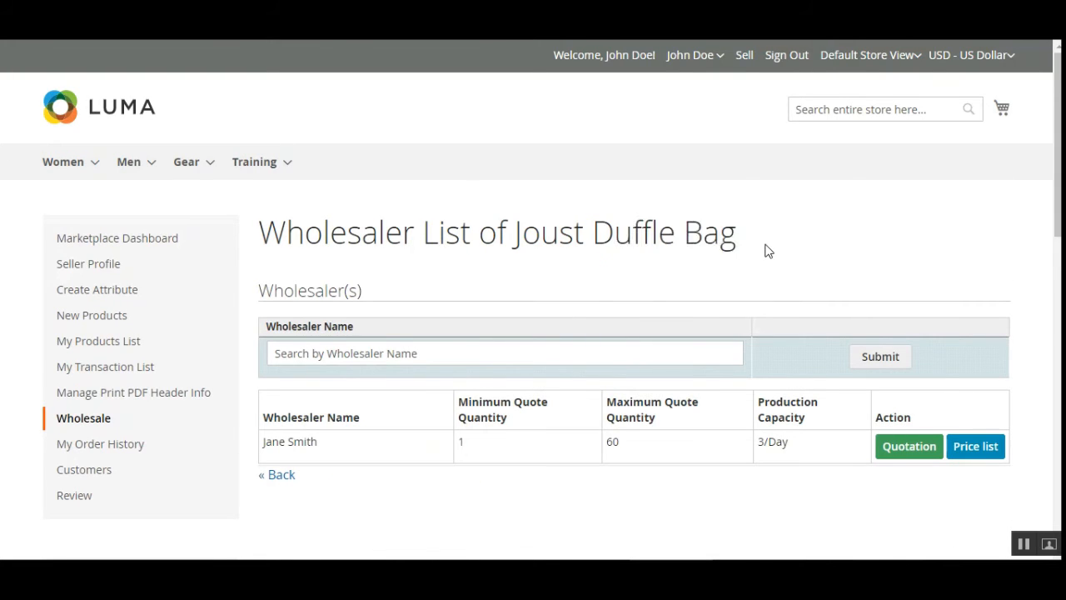
scroll(769, 250, "down", 2)
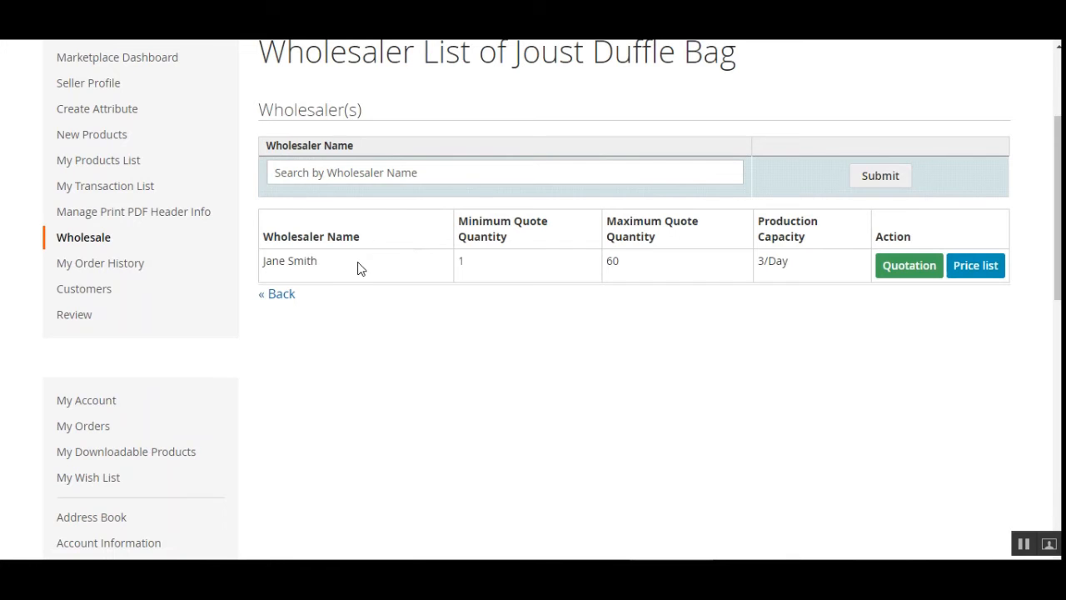
scroll(361, 267, "up", 1)
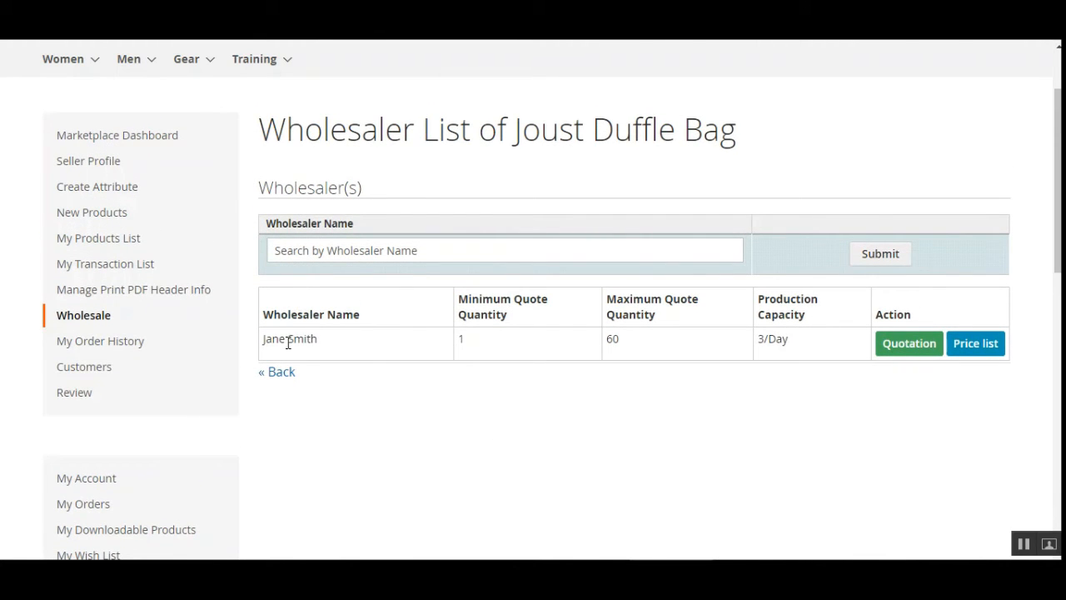
left_click_drag(288, 342, 329, 352)
left_click(504, 447)
left_click_drag(642, 342, 585, 341)
left_click_drag(812, 345, 768, 344)
left_click_drag(890, 314, 922, 315)
left_click(919, 356)
Step: Submit a quotation request for 20 Joust Duffle Bags to the listed wholesaler
left_click(905, 345)
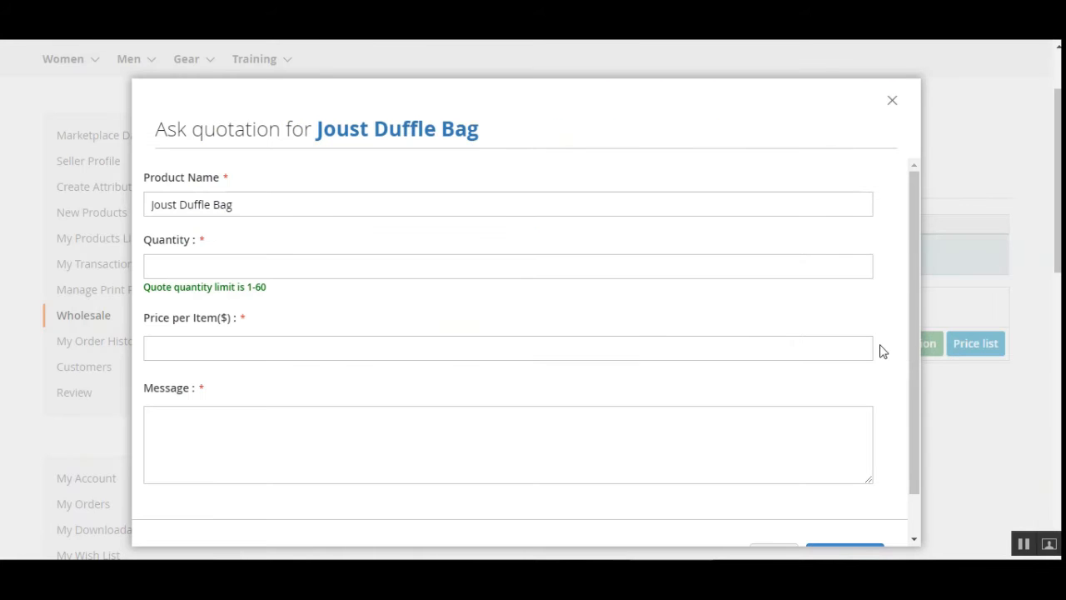
left_click(226, 265)
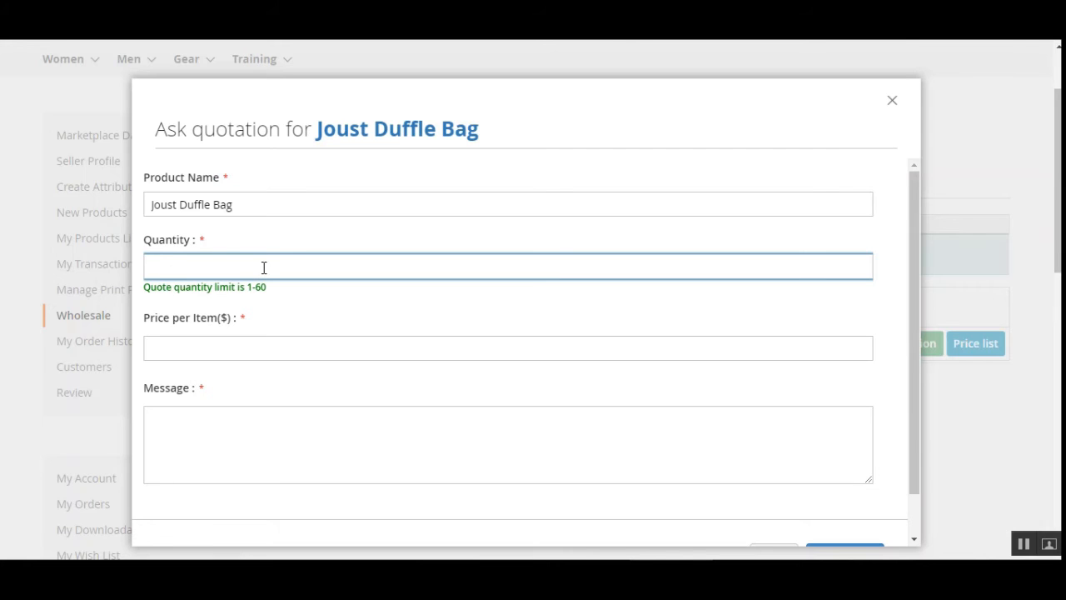
left_click(245, 350)
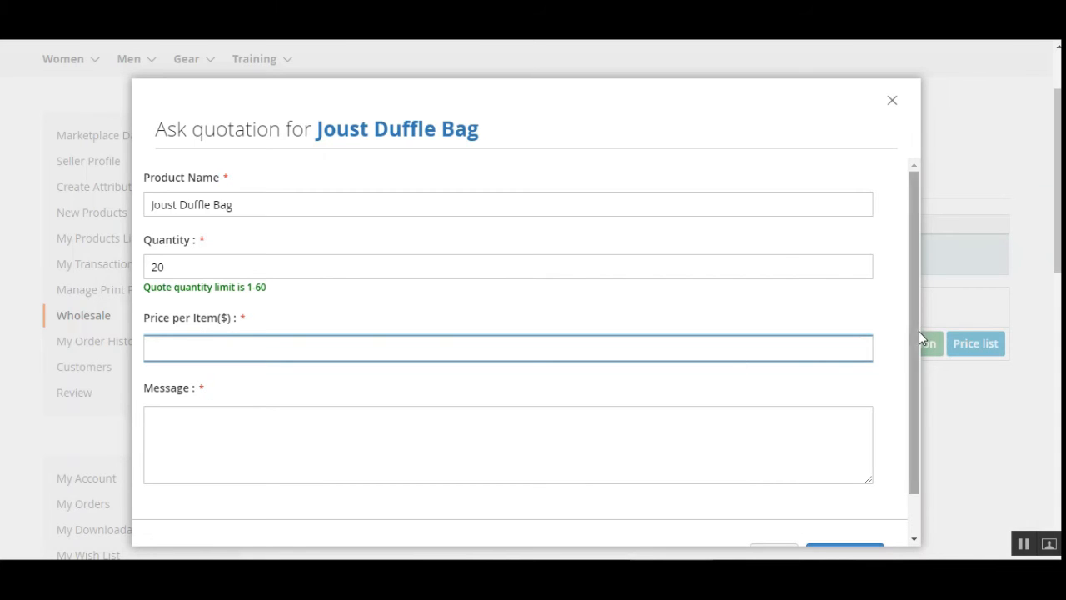
left_click_drag(917, 331, 916, 369)
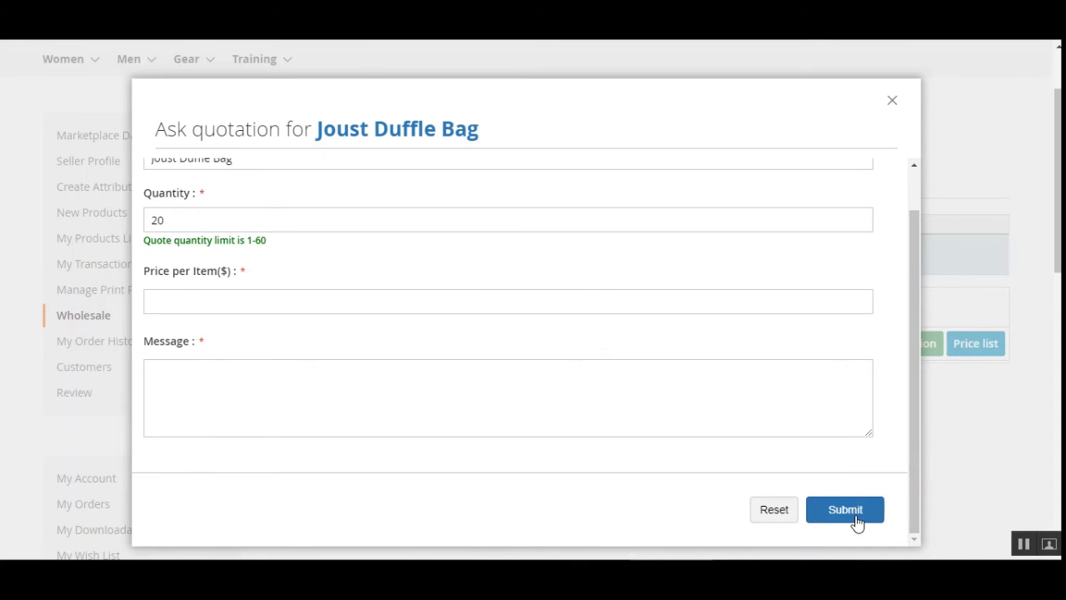
left_click(892, 102)
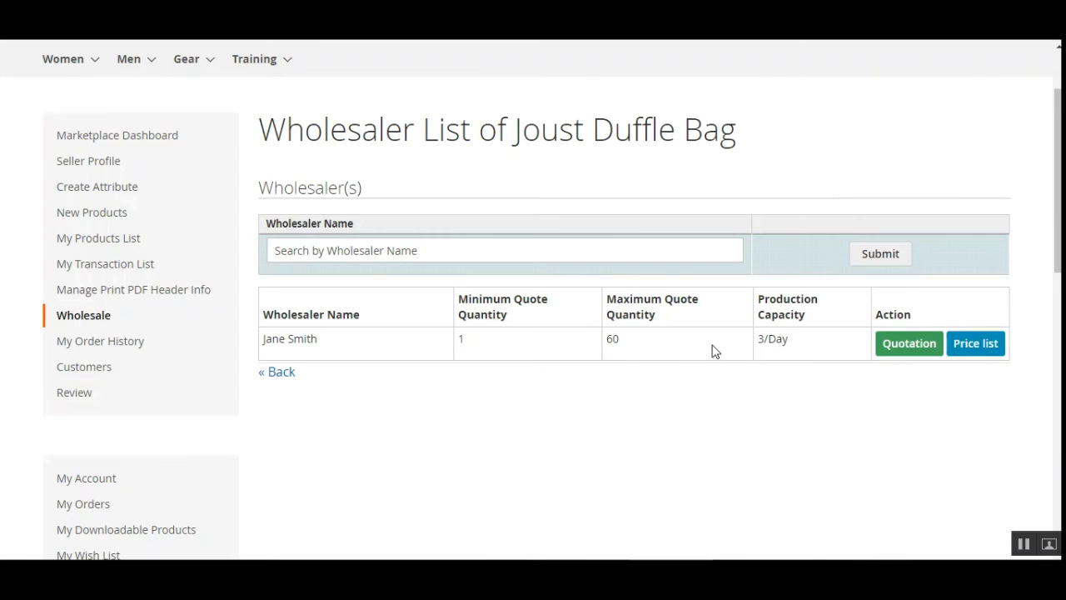
Step: Open the wholesaler's price list and review the $2.00 Box tier limited to quantity 1
left_click(989, 354)
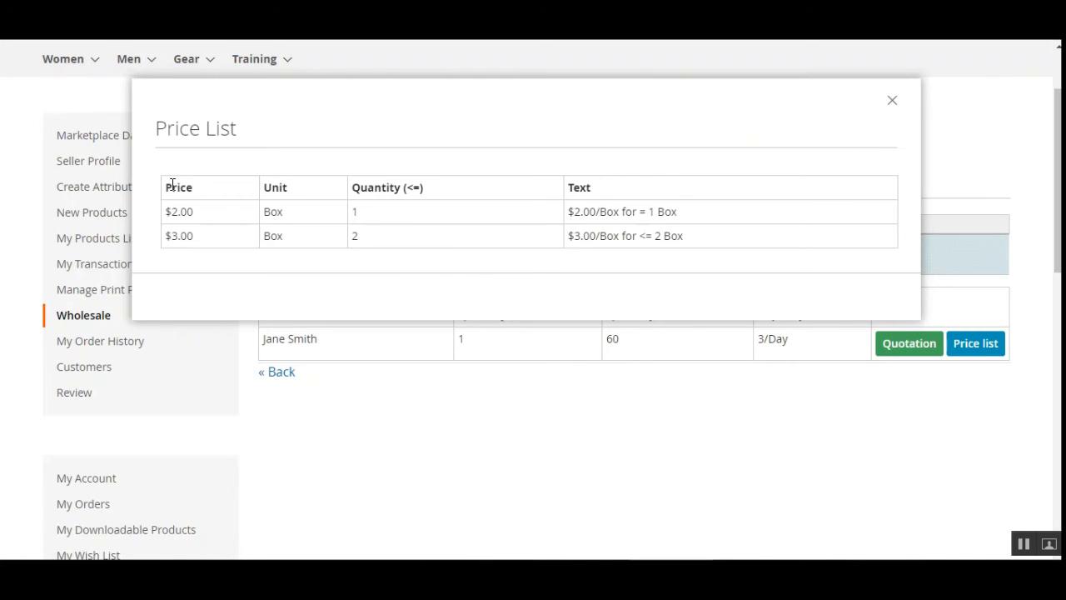
left_click_drag(175, 212, 197, 214)
left_click_drag(287, 216, 255, 218)
left_click_drag(379, 219, 325, 219)
left_click_drag(584, 212, 700, 262)
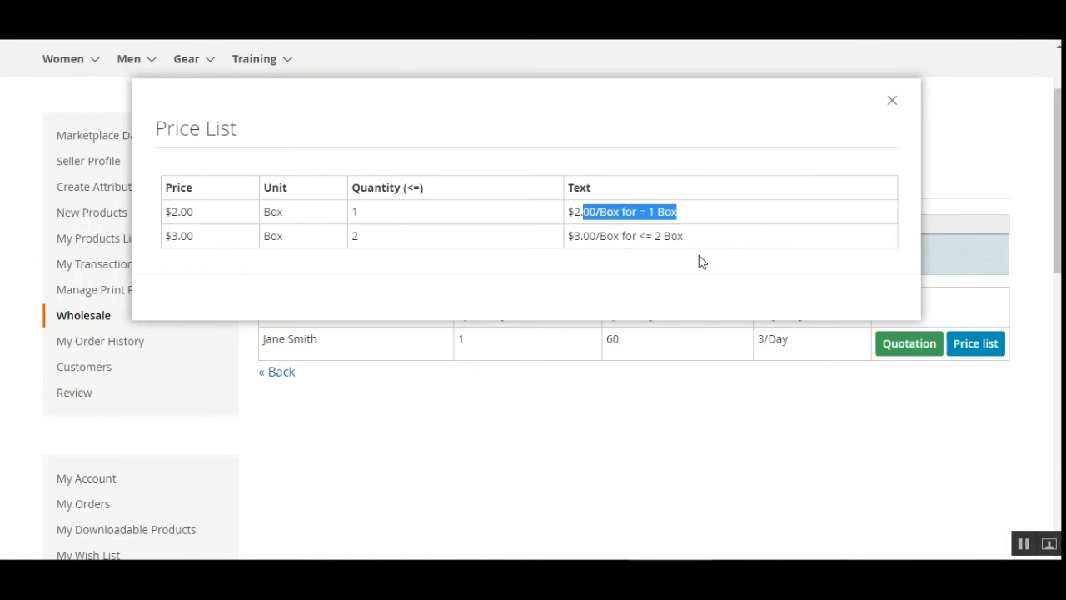
Step: Close the price list and bring up the Ask quotation form for Joust Duffle Bag
left_click(892, 100)
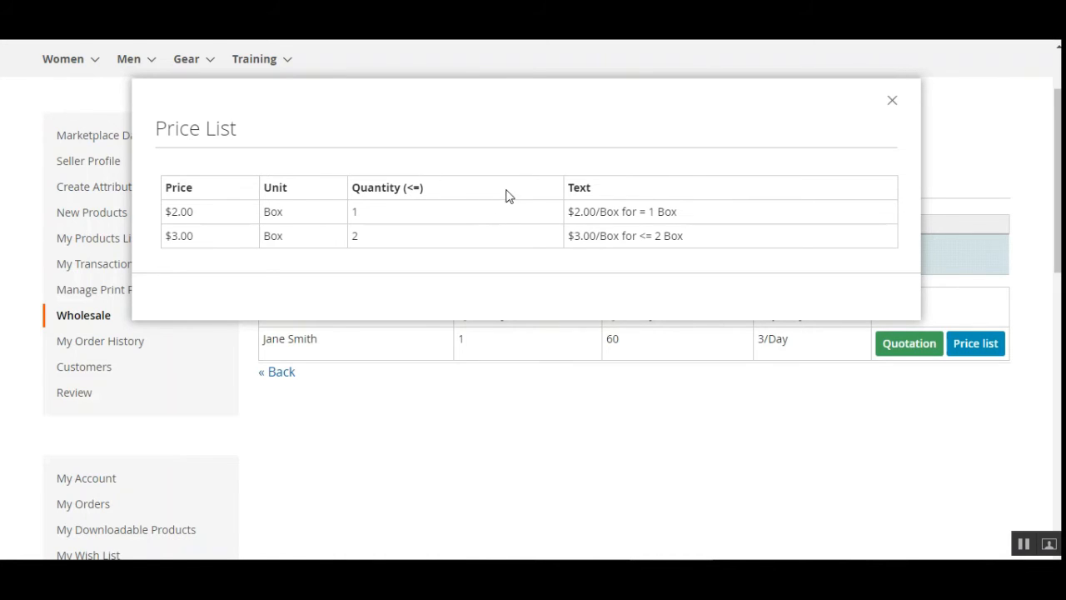
left_click(917, 348)
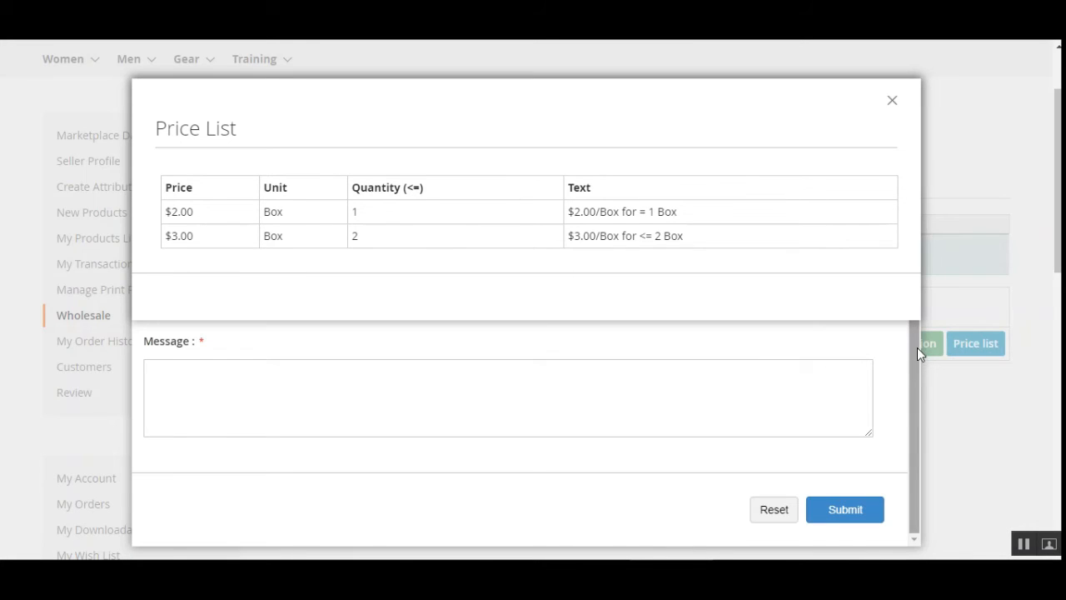
left_click(892, 101)
scroll(459, 355, "down", 1)
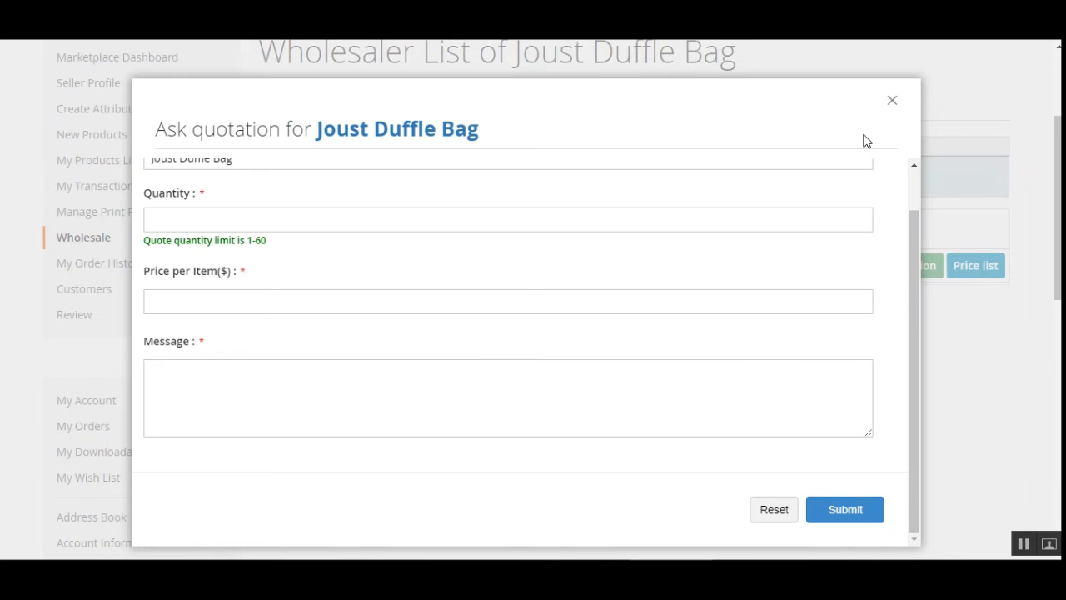
Step: Close the quotation form and open Wholesale Quotation in a new tab
left_click(892, 102)
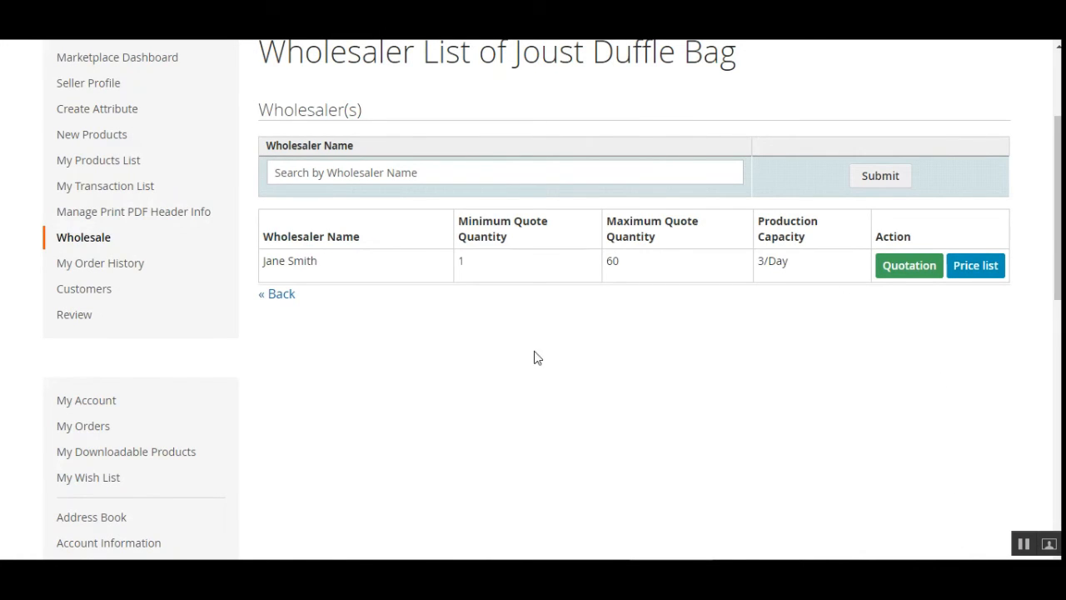
mouse_move(1058, 238)
left_mouse_down()
mouse_move(1058, 296)
mouse_move(1058, 230)
left_mouse_up()
mouse_move(88, 260)
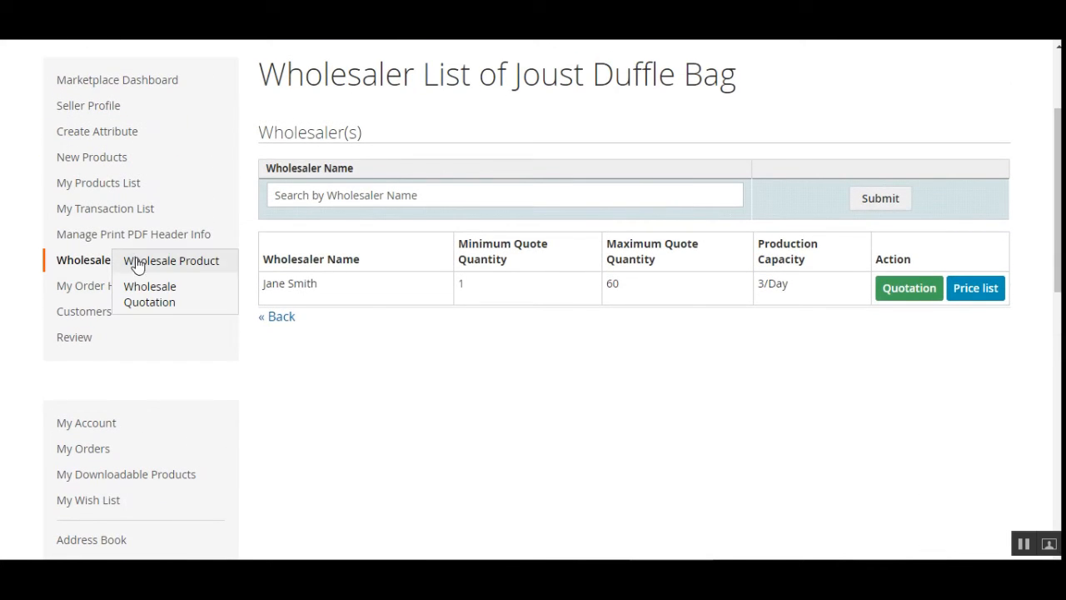
right_click(167, 303)
left_click(198, 308)
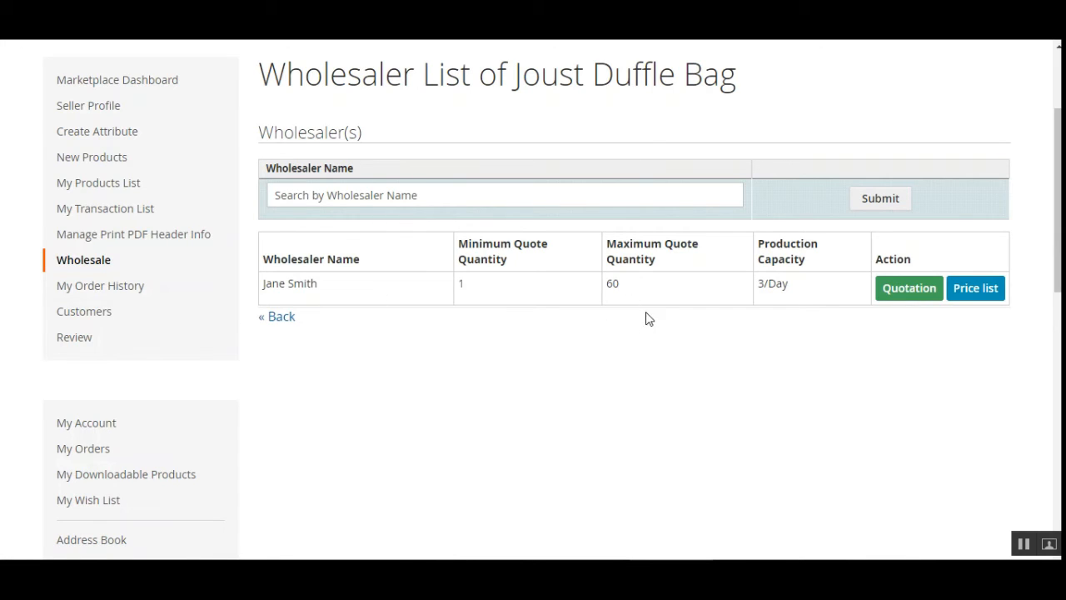
key("ctrl+Tab")
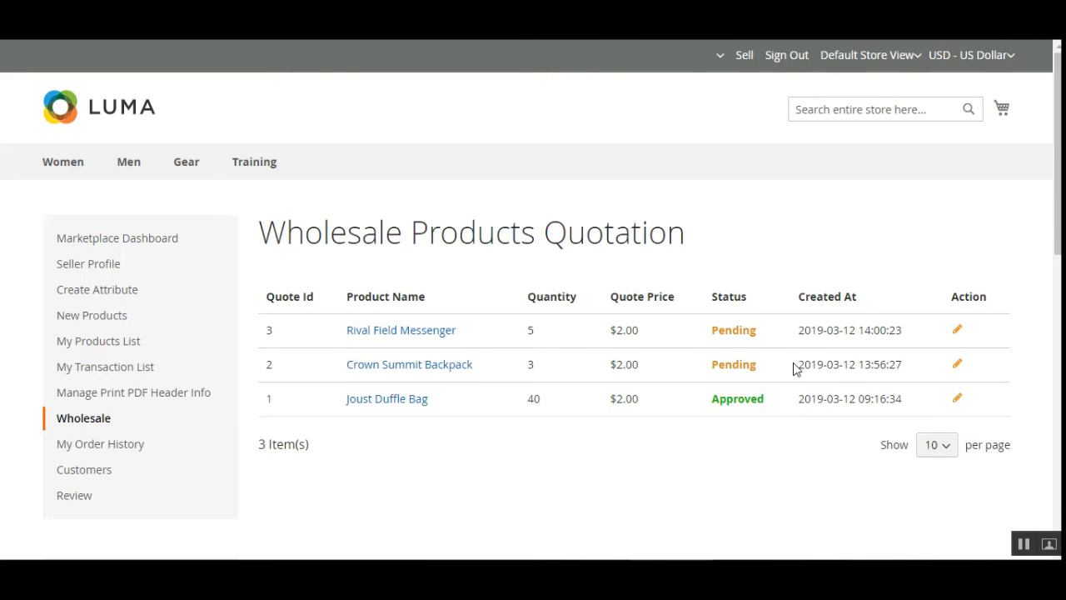
Step: Review the three quotes' prices and statuses, then start editing the Rival Field Messenger quote
left_click_drag(286, 233, 635, 257)
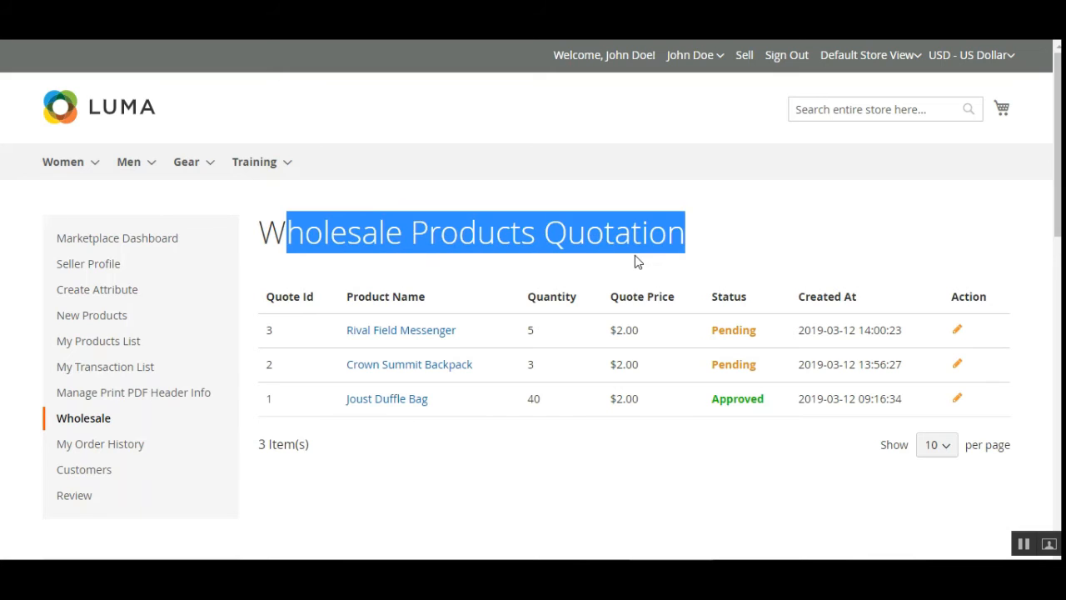
left_click(663, 240)
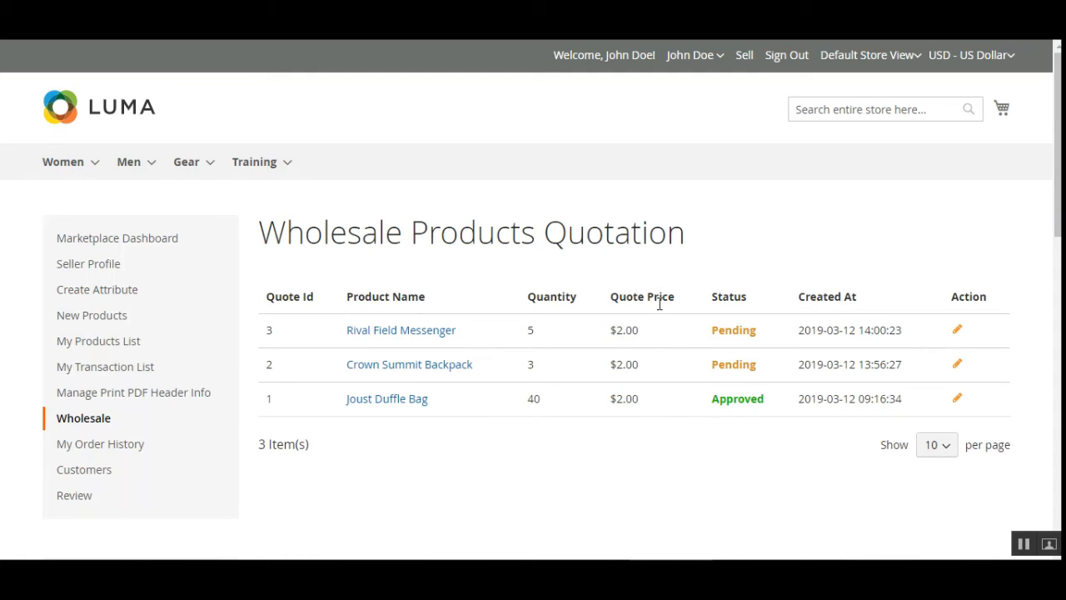
left_click_drag(634, 297, 690, 300)
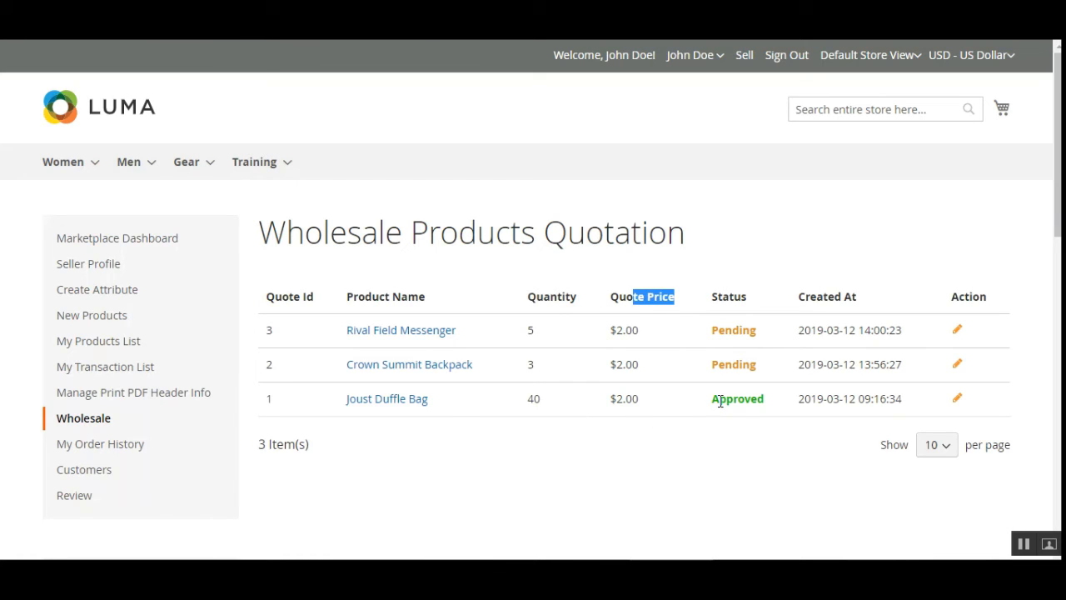
left_click_drag(718, 399, 764, 401)
left_click(766, 438)
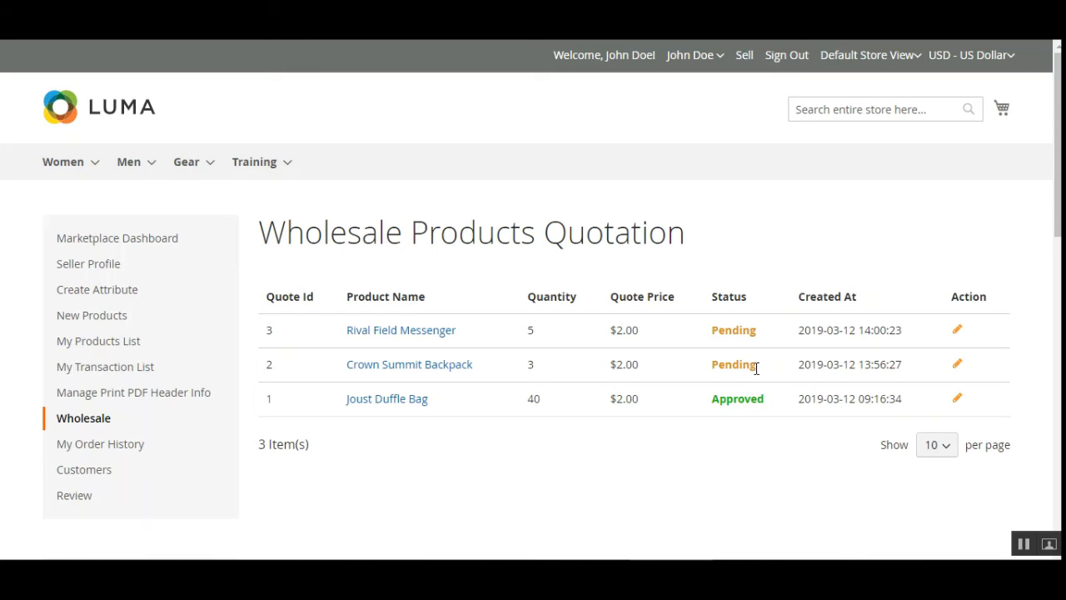
left_click(958, 331)
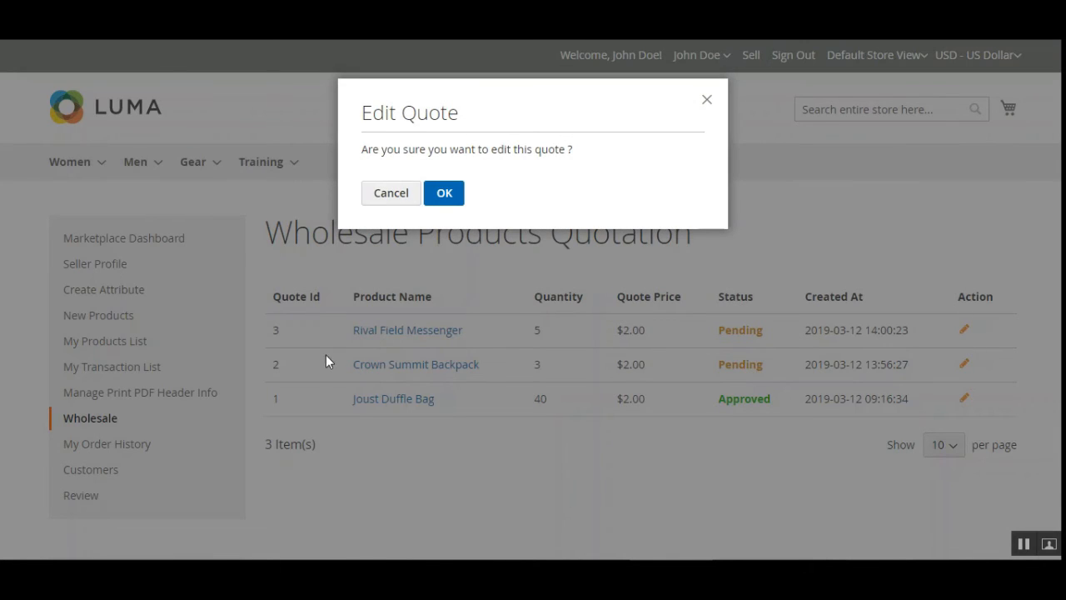
Step: Confirm the edit and look over the Rival Field Messenger quote and its Chat With Wholesaler box
left_click(444, 194)
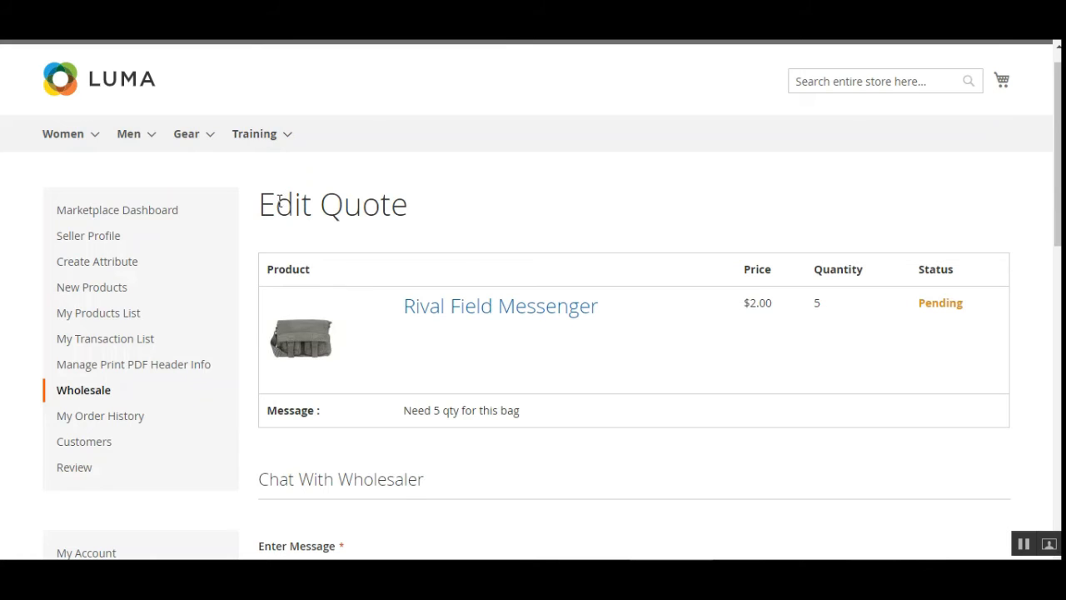
left_click_drag(261, 206, 423, 219)
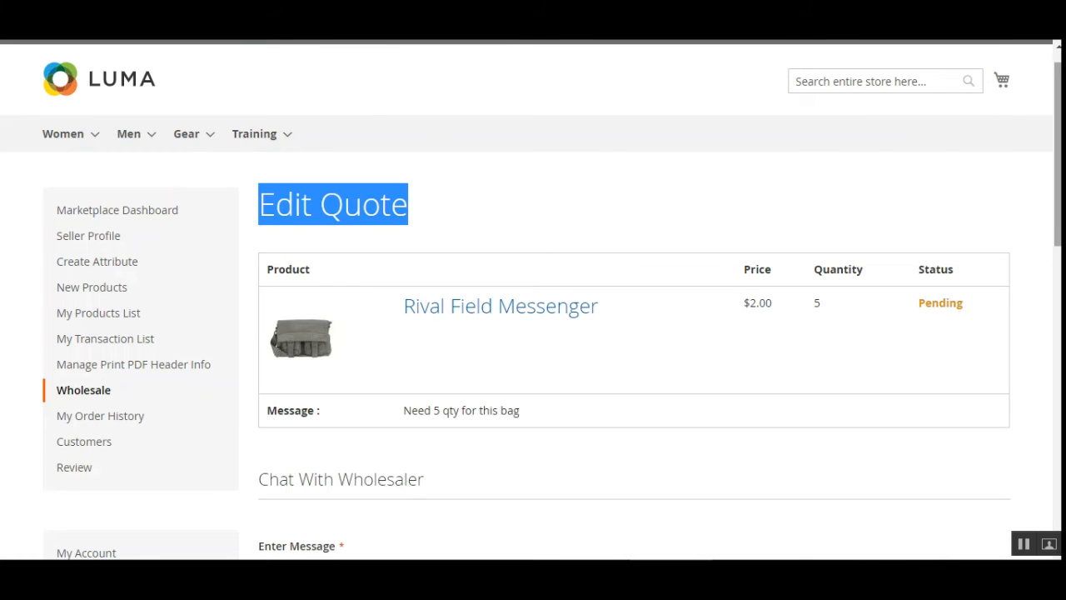
scroll(1058, 167, "down", 1)
scroll(659, 348, "down", 3)
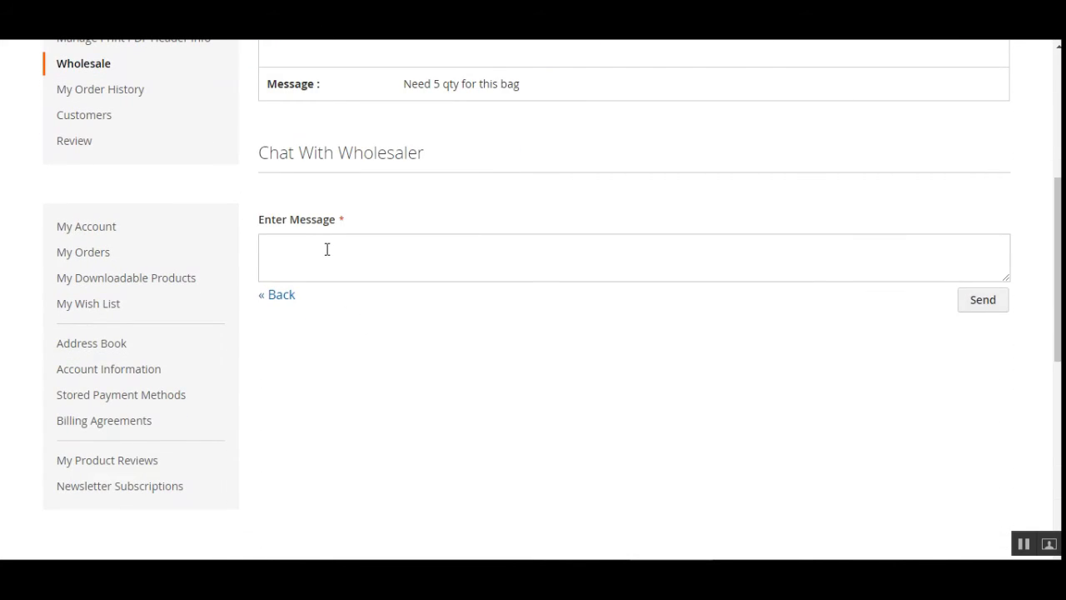
left_click(326, 250)
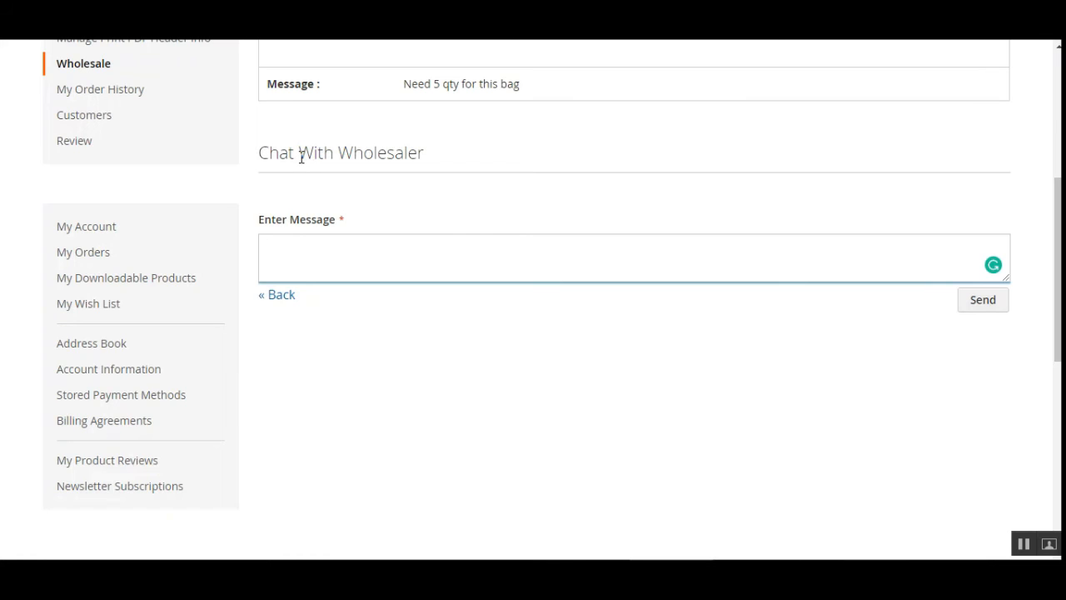
left_click_drag(301, 159, 421, 151)
left_click(422, 150)
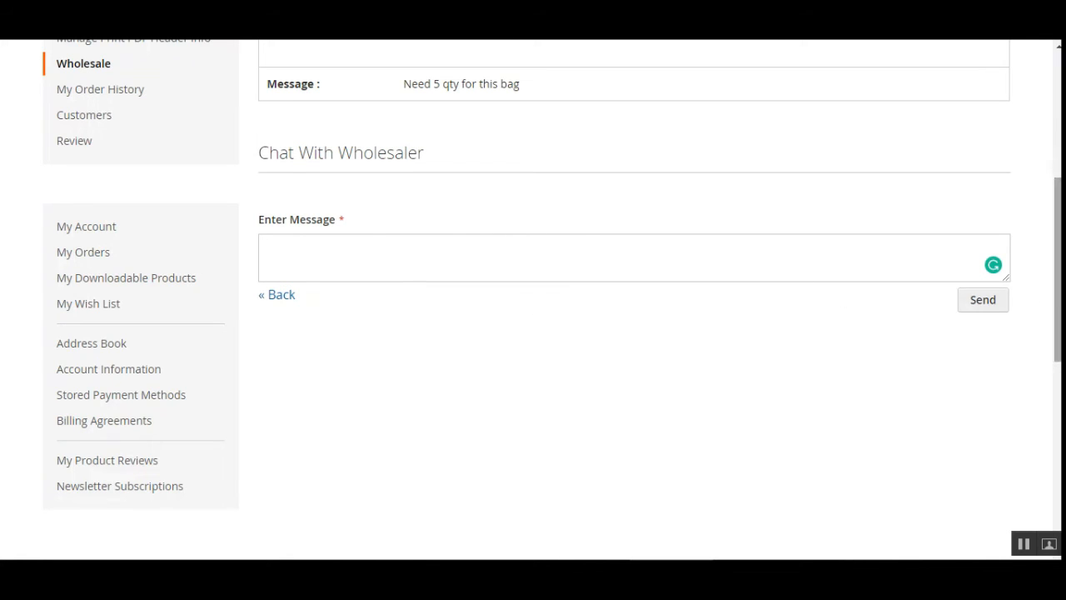
Step: Review the quote's message text and focus the wholesaler chat message box
scroll(1056, 250, "up", 4)
left_click_drag(439, 406, 483, 406)
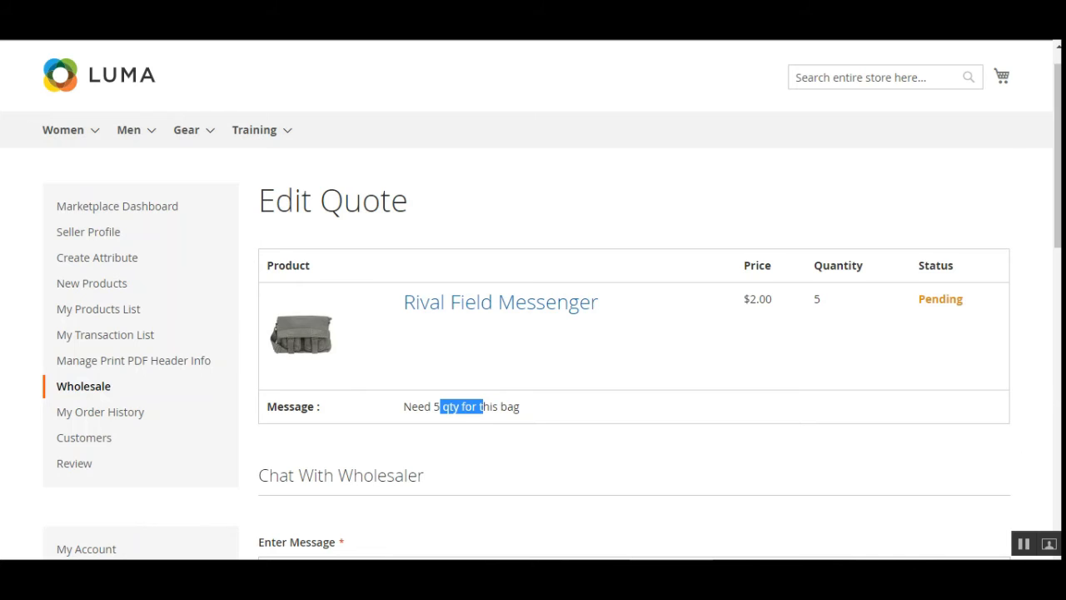
left_click(1024, 545)
left_click_drag(1057, 152, 1051, 257)
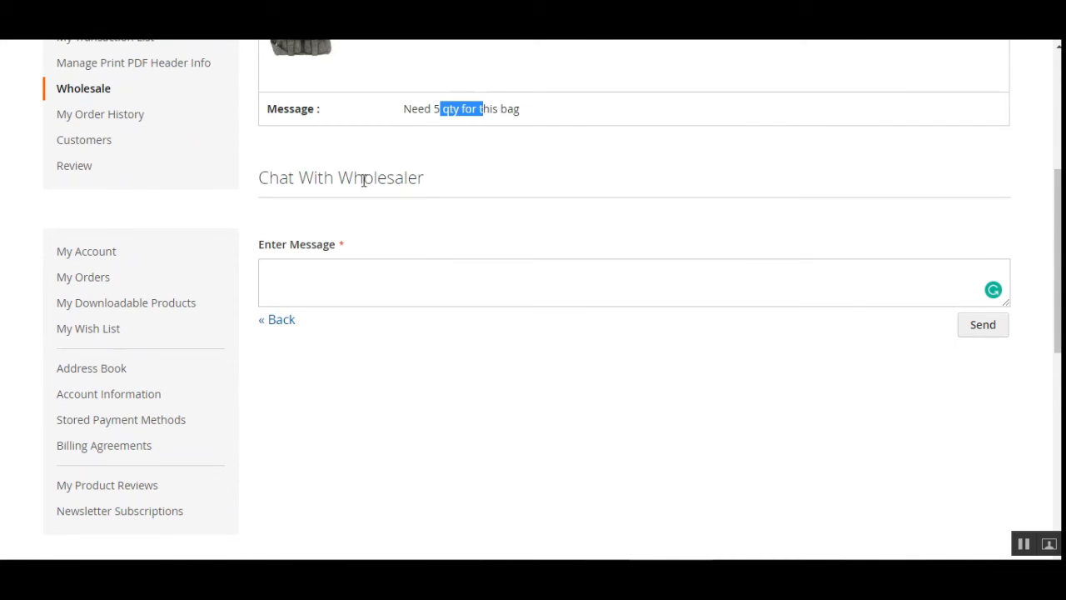
left_click(346, 286)
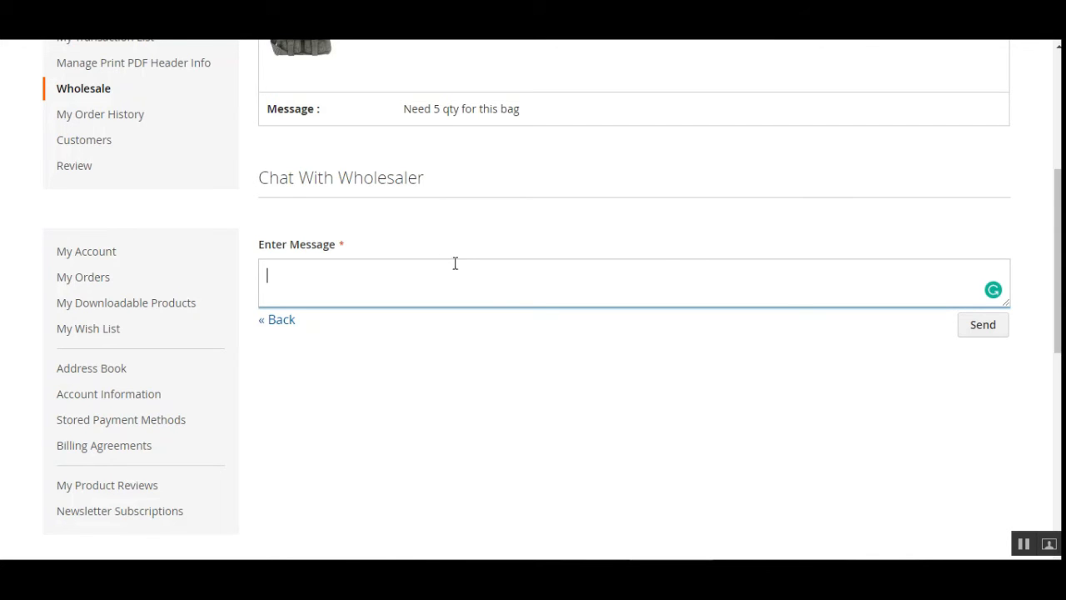
scroll(1059, 258, "up", 4)
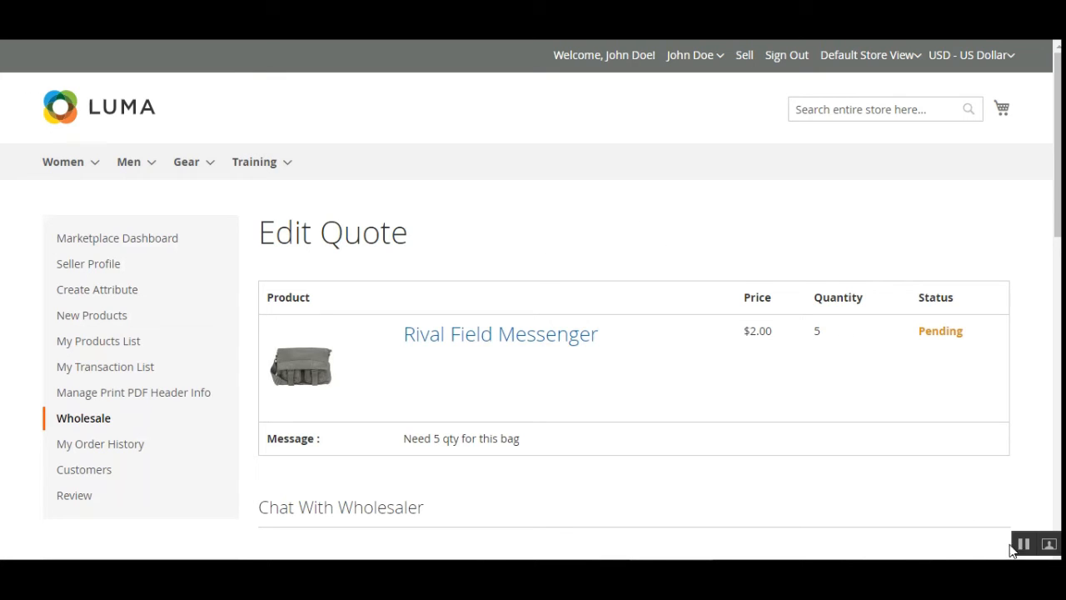
Step: Sign in to the Magento admin with the prefilled credentials and save the password in the browser
mouse_move(114, 424)
left_click_drag(1058, 204, 1006, 200)
left_click(1025, 546)
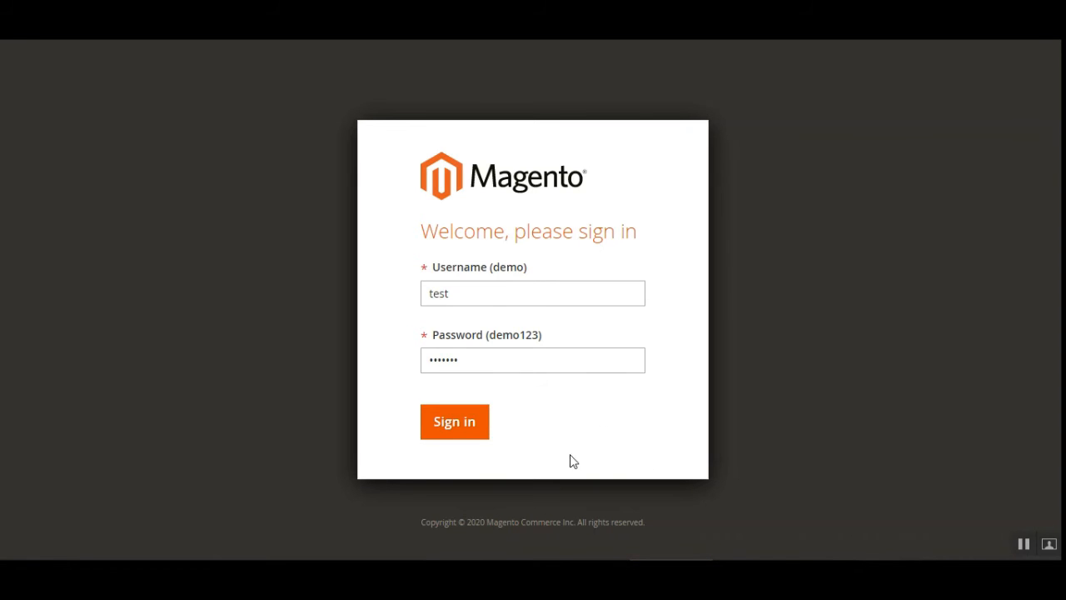
left_click(486, 425)
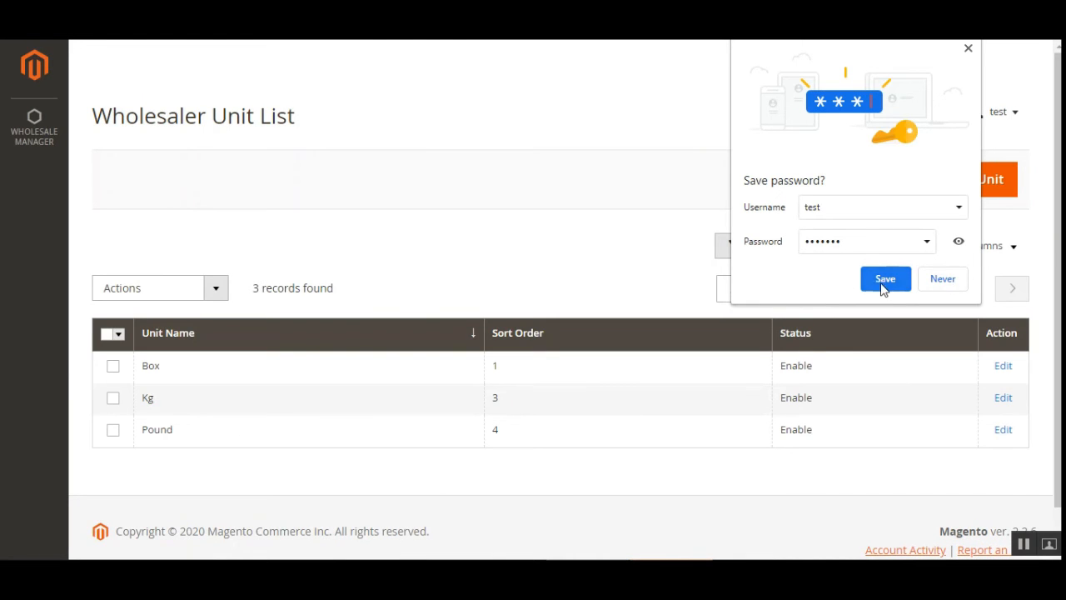
left_click(881, 288)
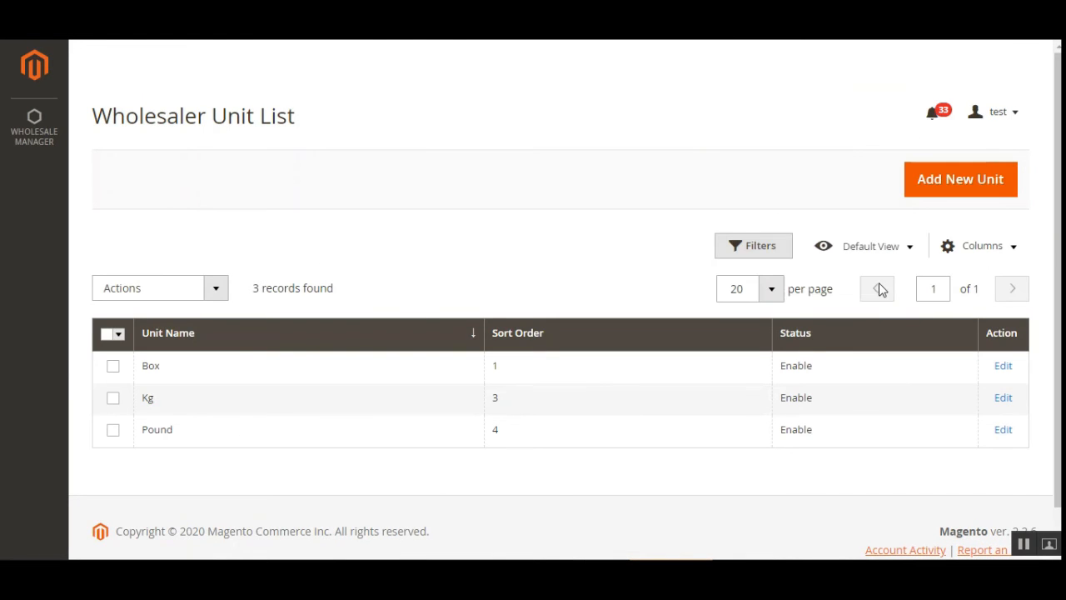
Step: Open Wholesale Manager > Products Quotation in a new tab, dismissing the browser's password warning
left_click(33, 137)
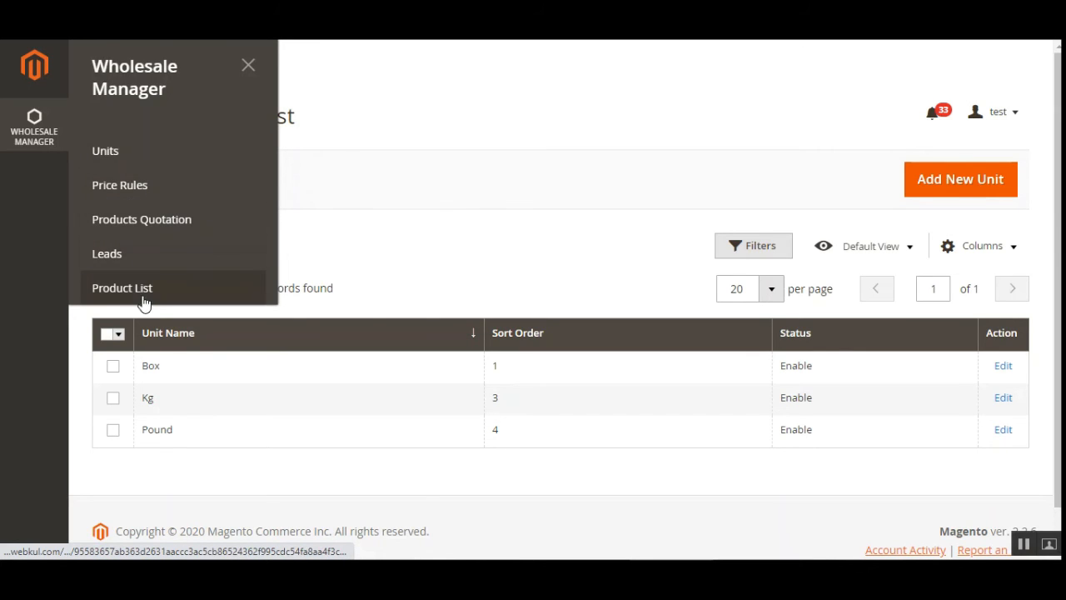
right_click(132, 225)
left_click(179, 231)
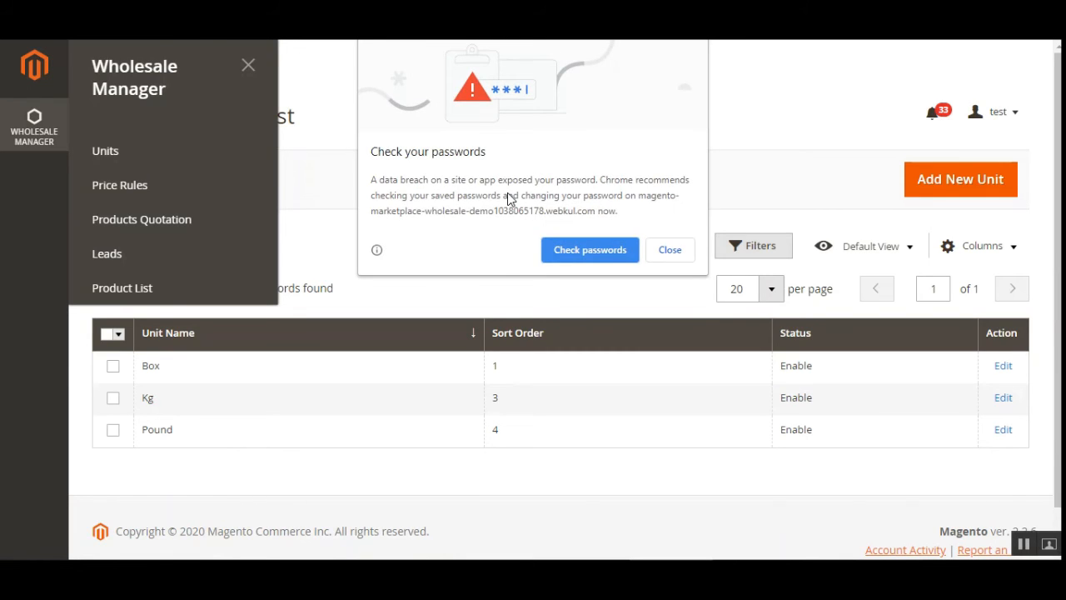
left_click(680, 250)
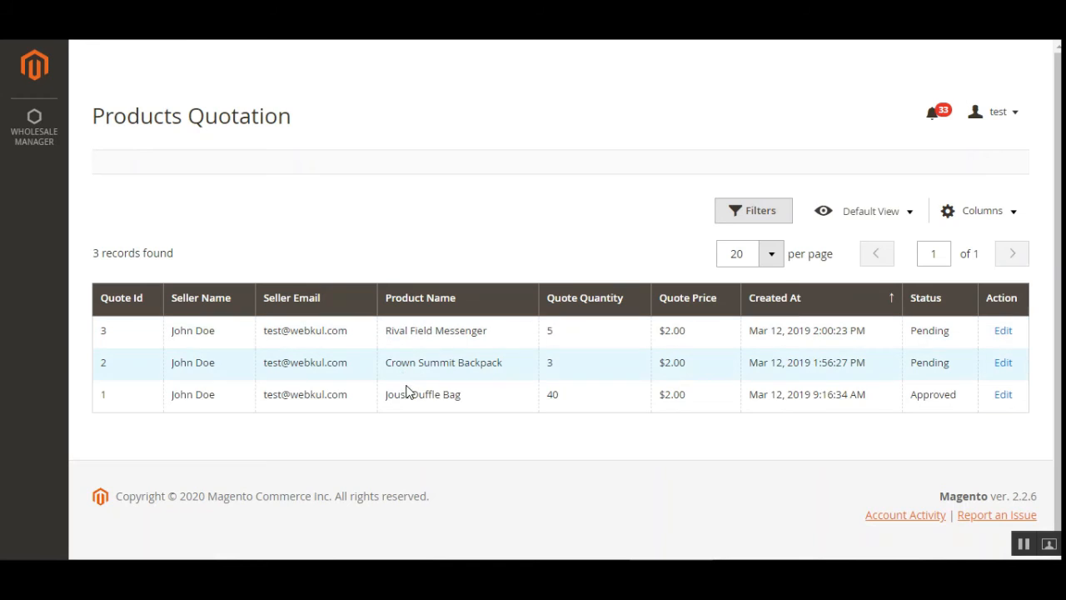
Step: Open the Crown Summit Backpack quote (quantity 3 at $2.00, Pending) for editing
left_click_drag(400, 394, 479, 406)
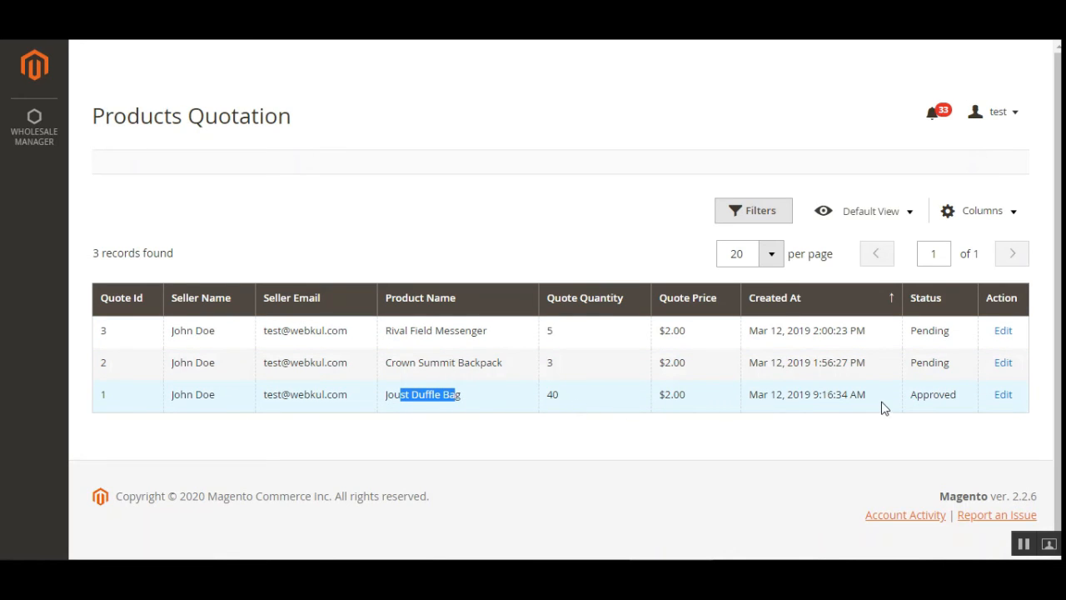
left_click(948, 392)
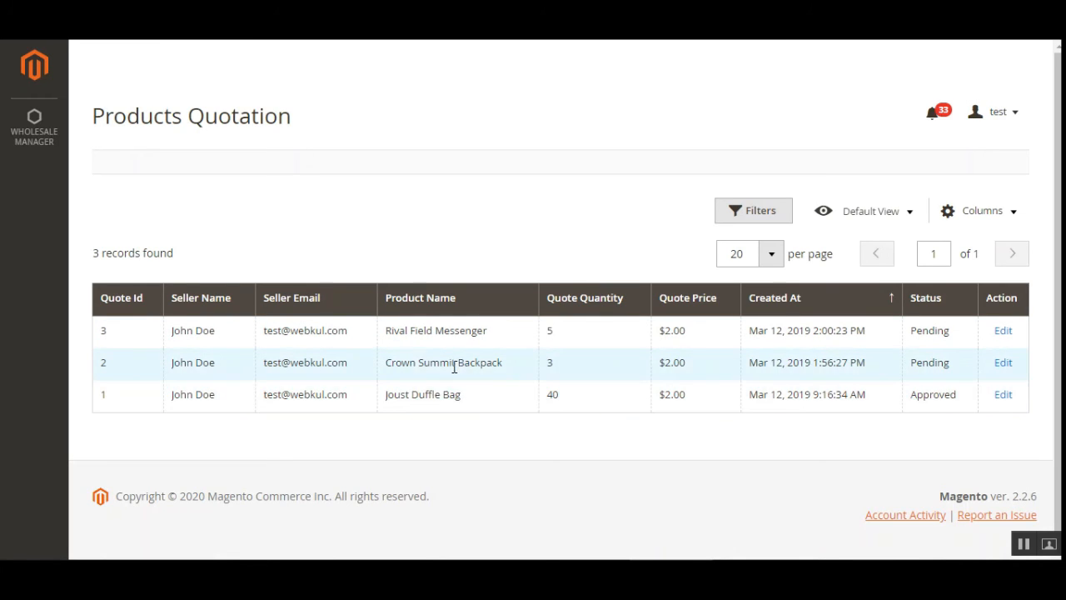
left_click_drag(401, 367, 494, 365)
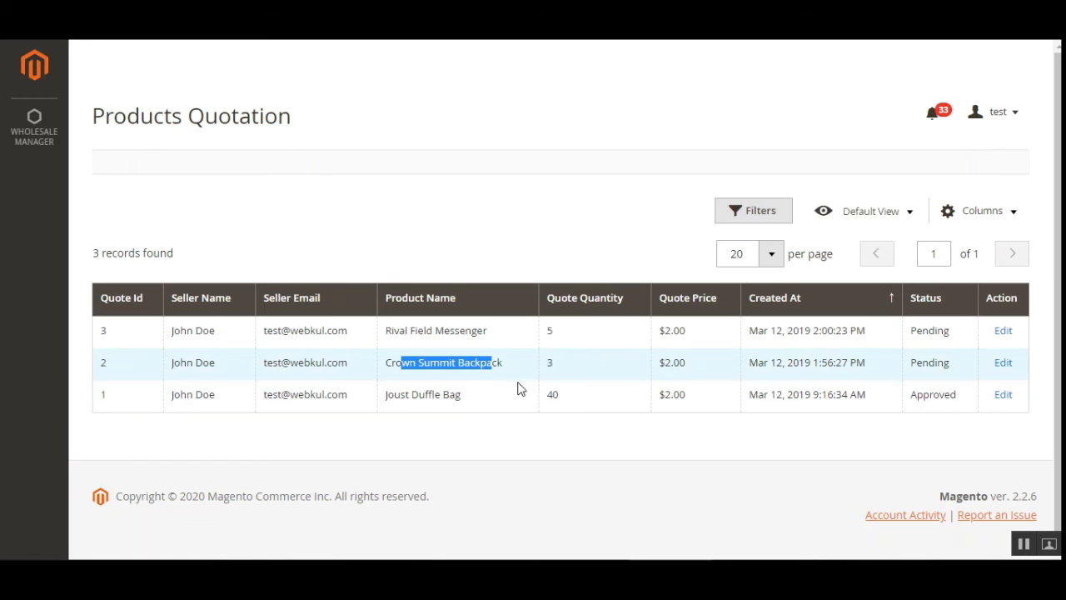
left_click(1004, 369)
scroll(528, 259, "down", 2)
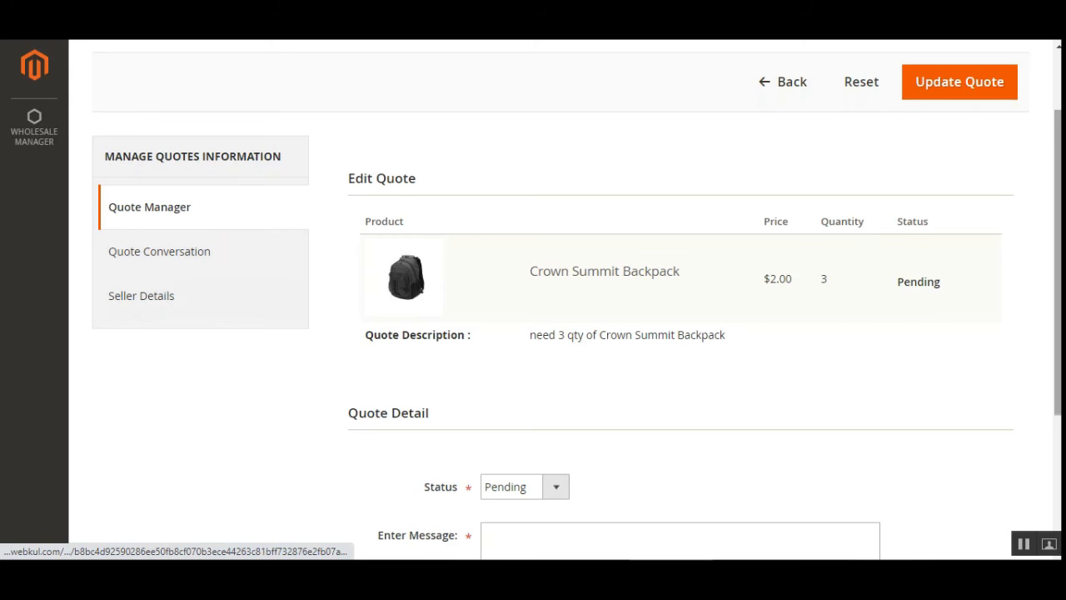
Step: Check the quote's status options, leaving it Pending, and start a message about the quote
left_click_drag(355, 176, 425, 179)
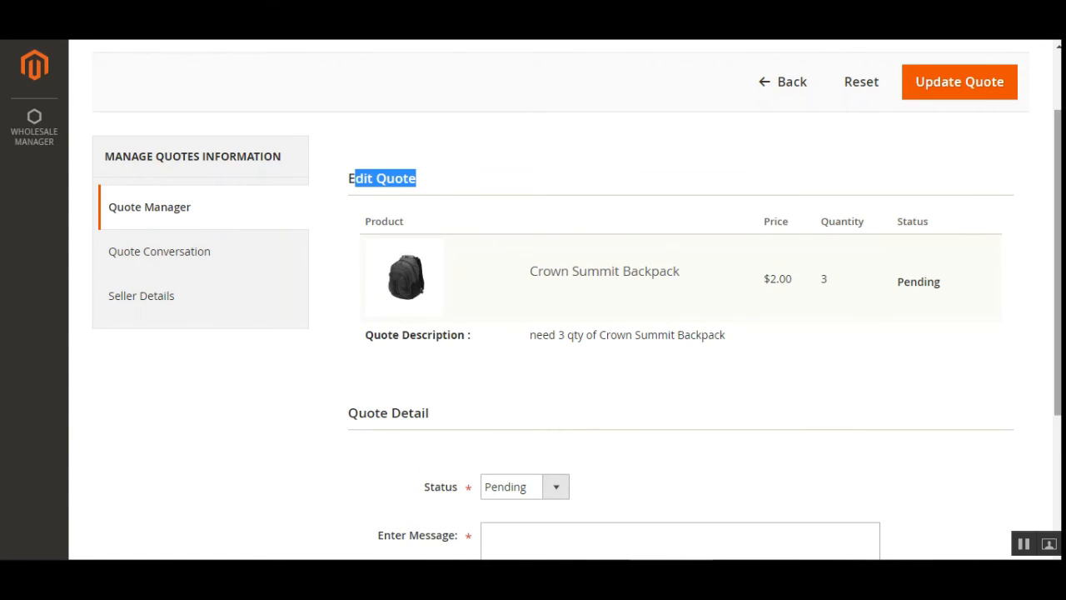
scroll(1044, 369, "down", 3)
left_click(555, 301)
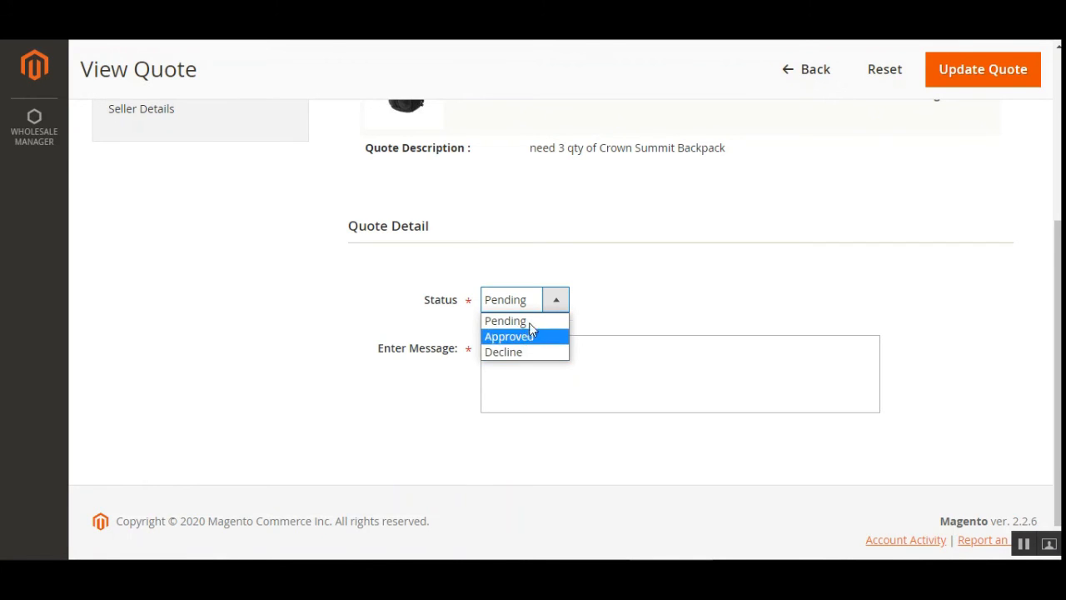
left_click(697, 294)
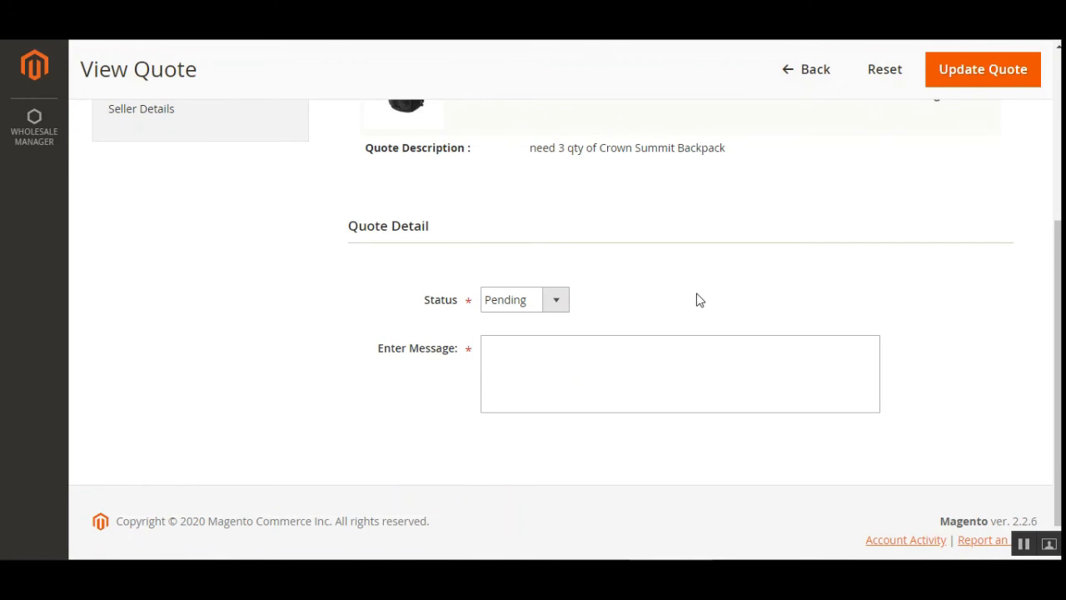
left_click(530, 351)
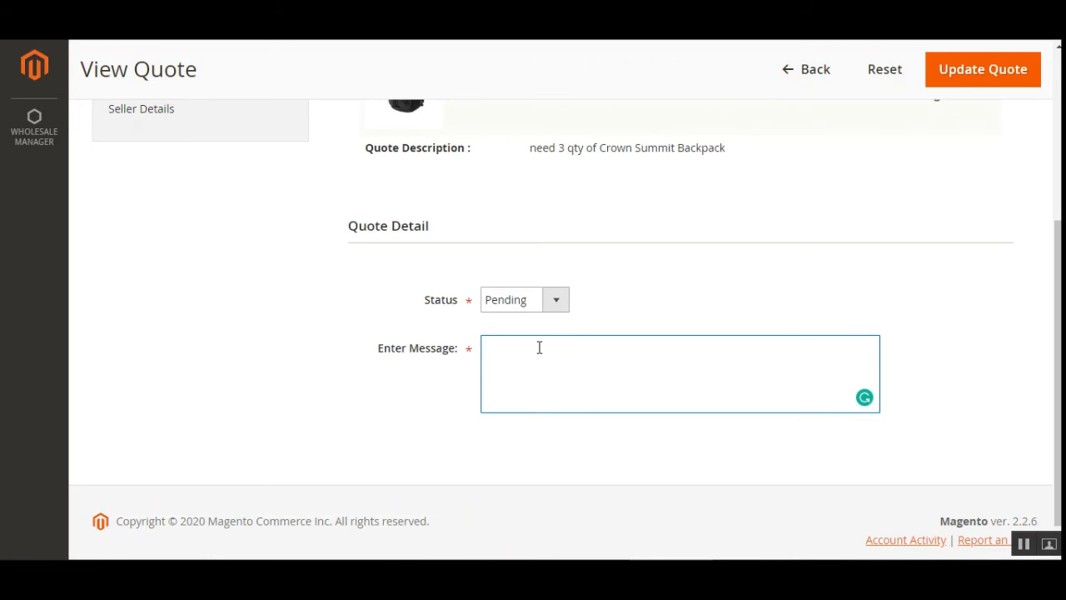
scroll(361, 335, "up", 5)
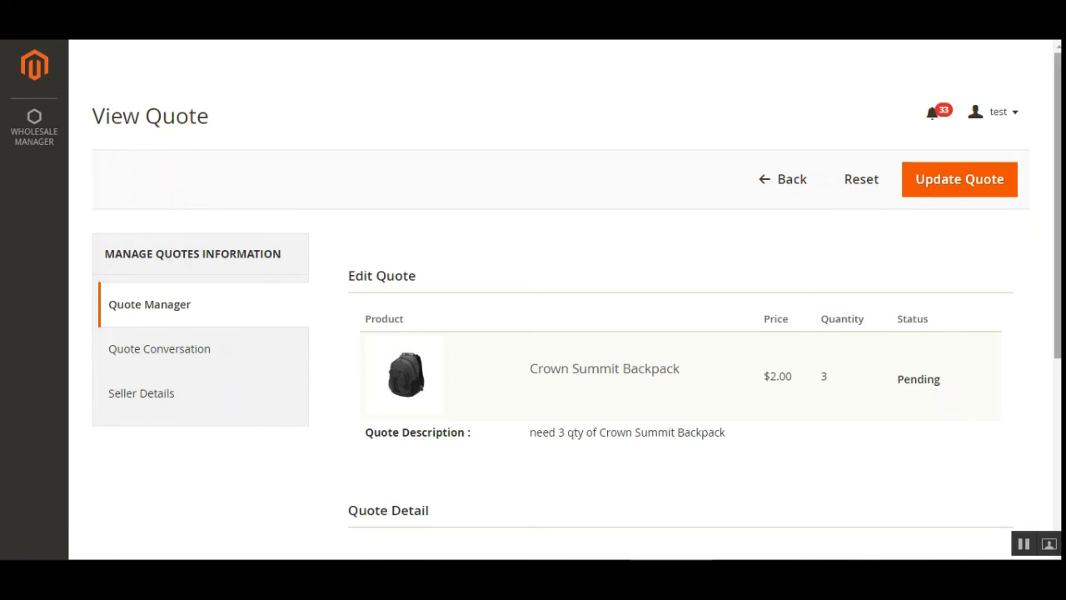
scroll(833, 333, "down", 3)
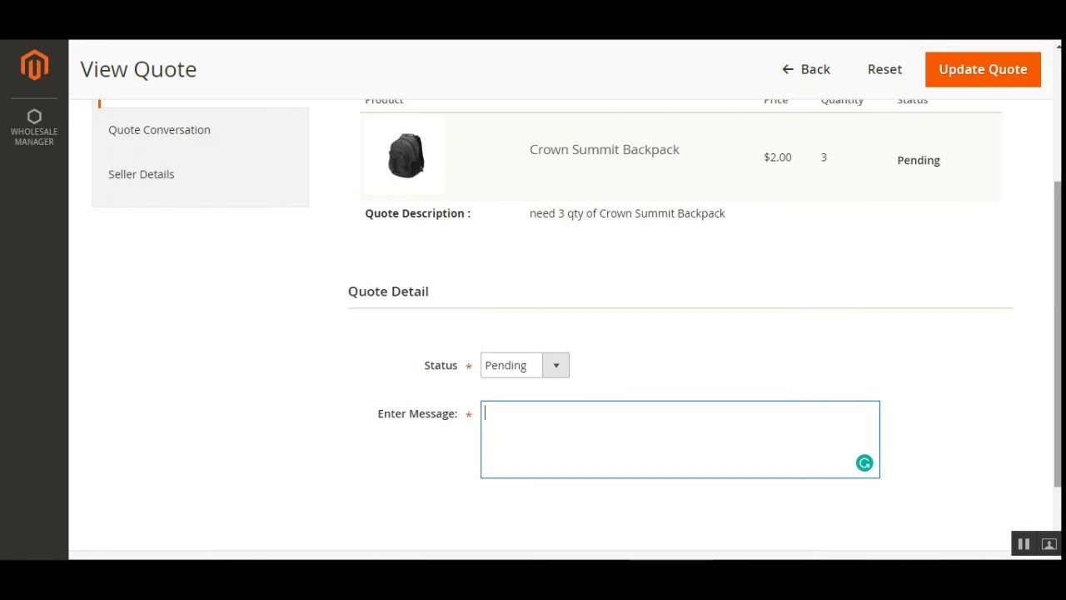
left_click_drag(1058, 384, 1058, 316)
scroll(119, 302, "up", 1)
Step: View the empty Quote Conversation, then the Seller Details default shipping address
left_click(174, 309)
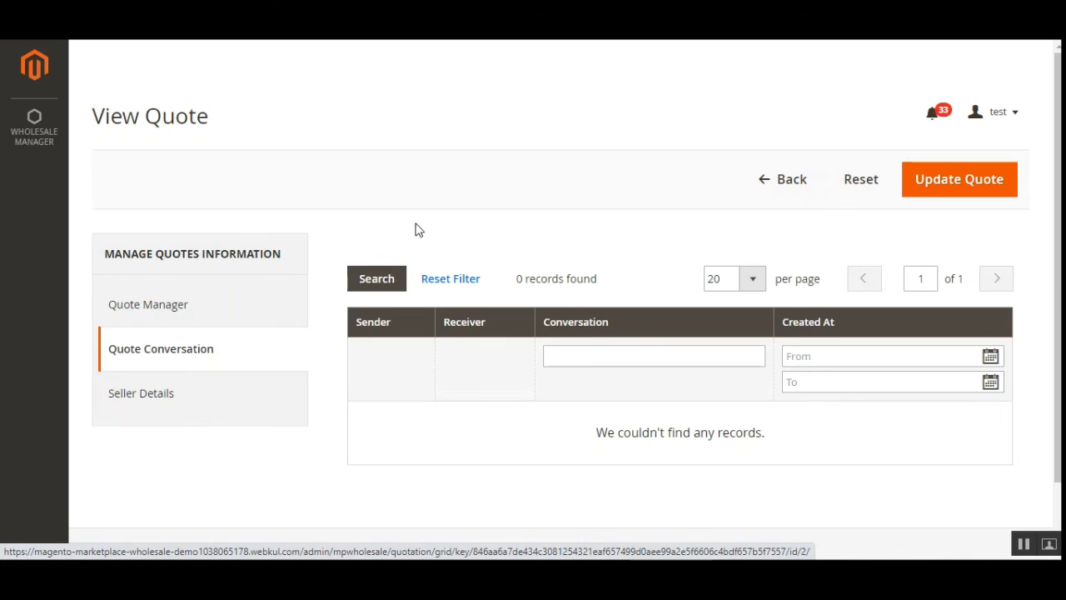
left_click(169, 397)
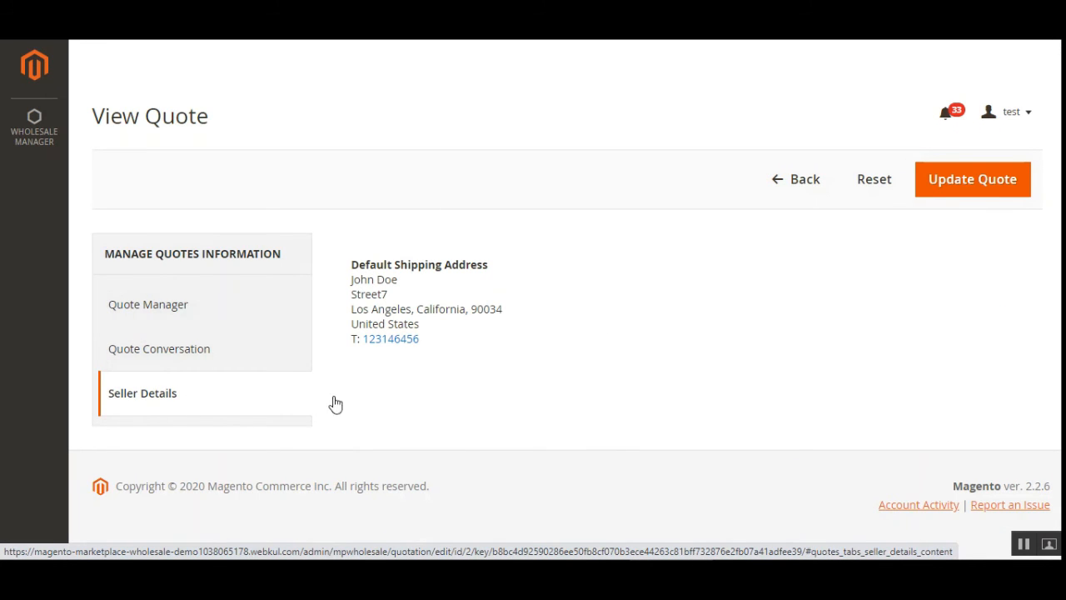
left_click_drag(353, 281, 448, 350)
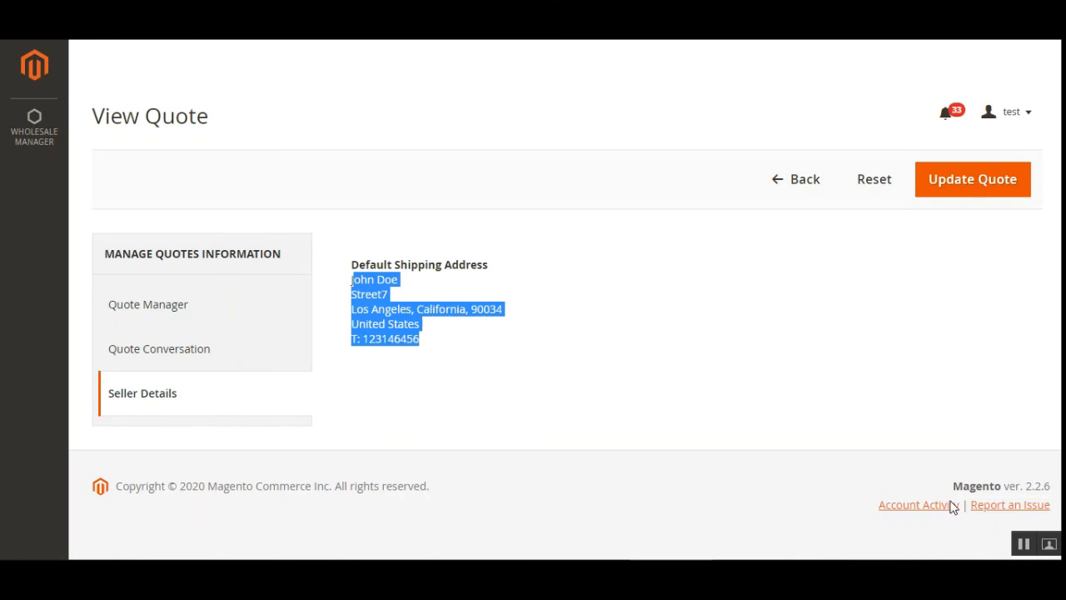
left_click(33, 133)
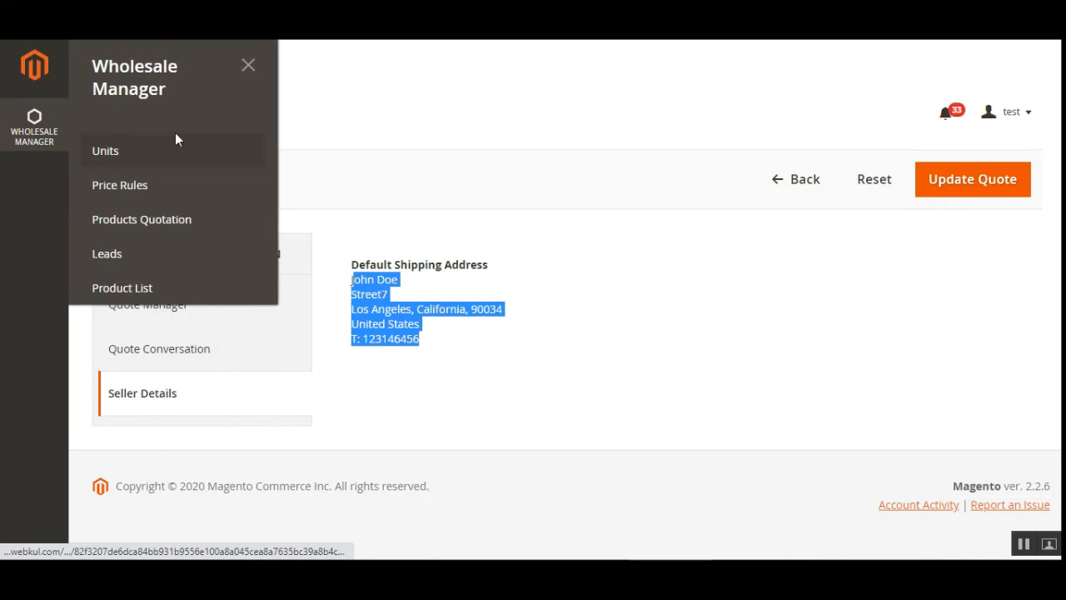
Step: Go to the Leads List of five product leads and open the Joust Duffle Bag lead
left_click(129, 262)
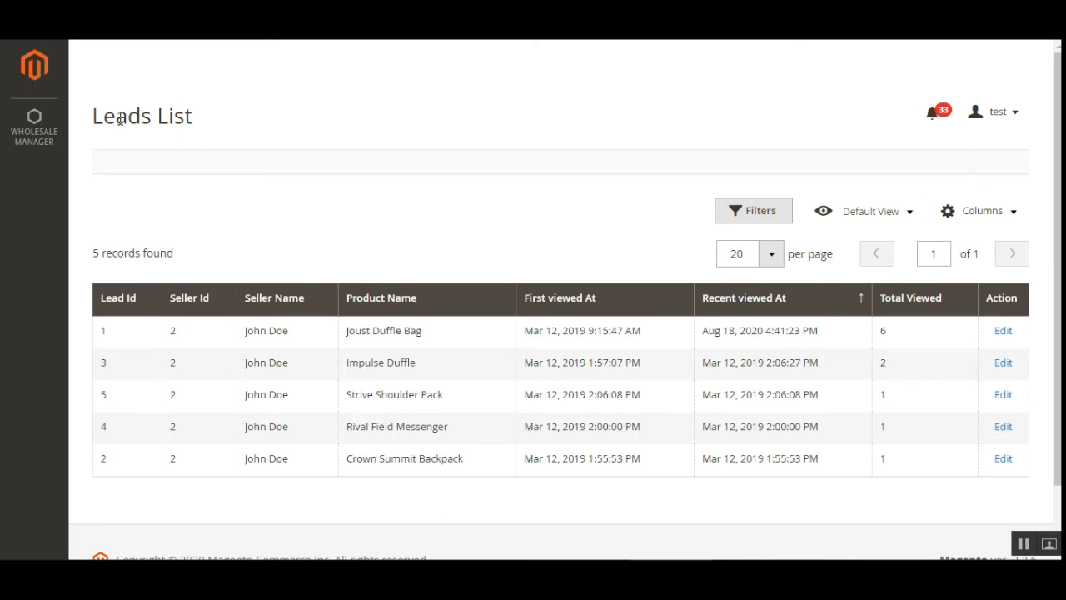
left_click_drag(117, 120, 213, 125)
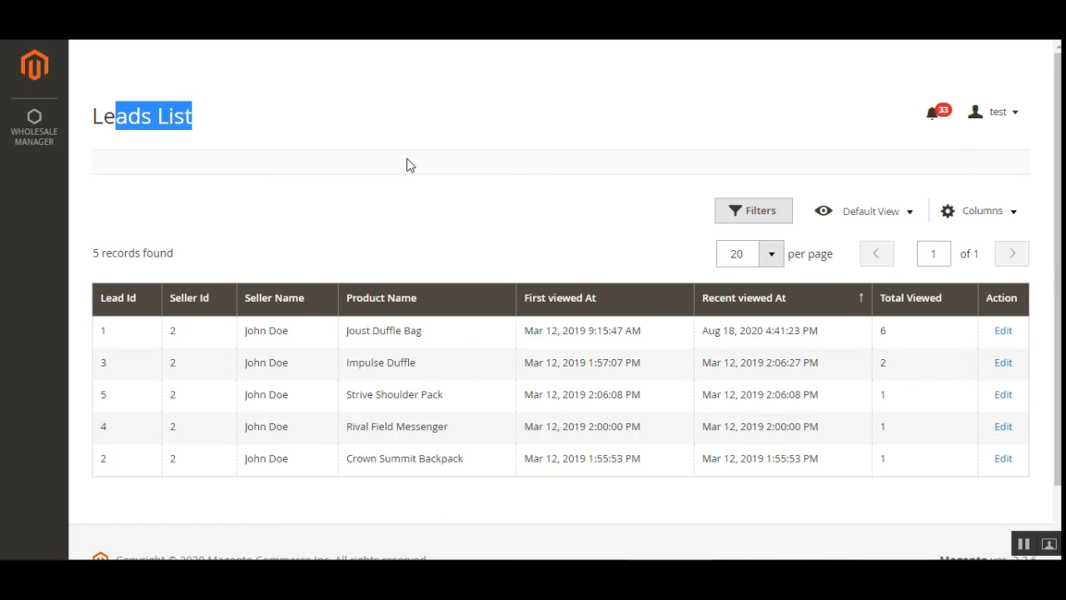
scroll(649, 301, "down", 2)
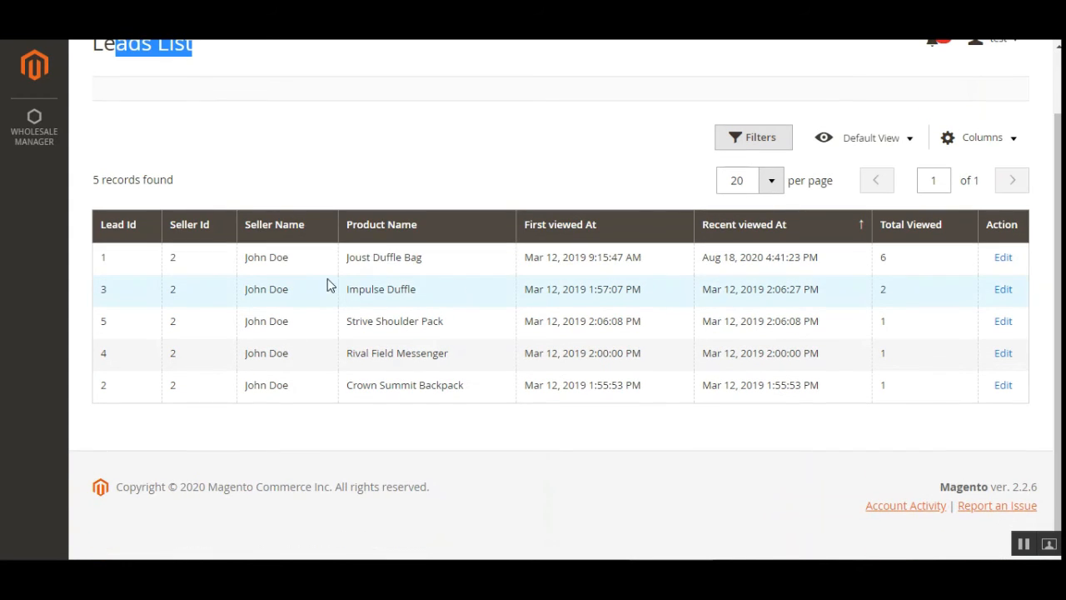
left_click(1004, 260)
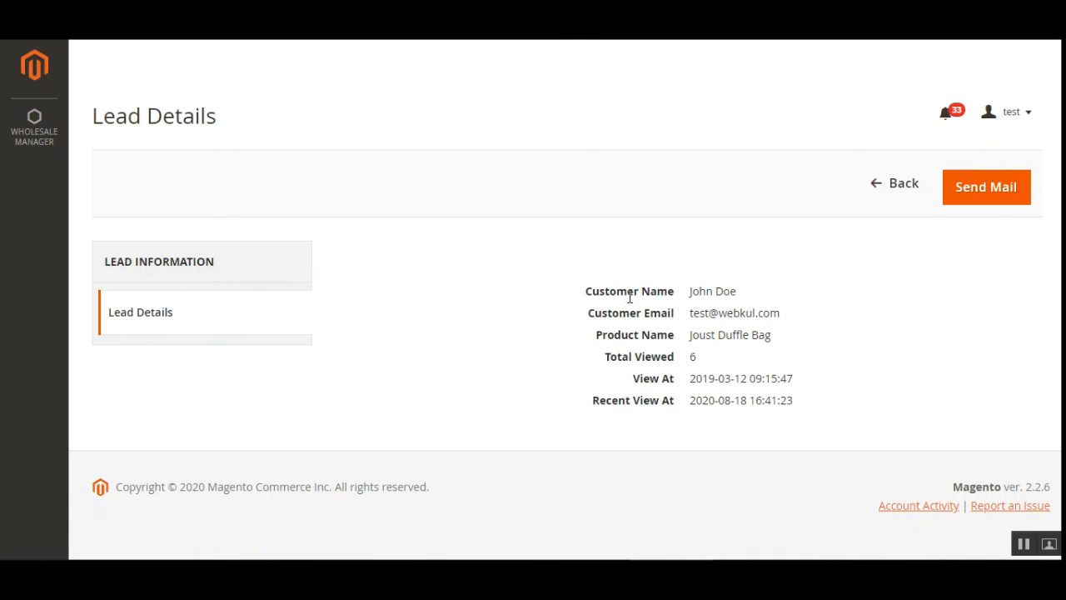
Step: Review the Joust Duffle Bag lead: 6 total views, first 2019-03-12, latest 2020-08-18
left_click_drag(649, 335, 675, 336)
left_click_drag(645, 356, 682, 367)
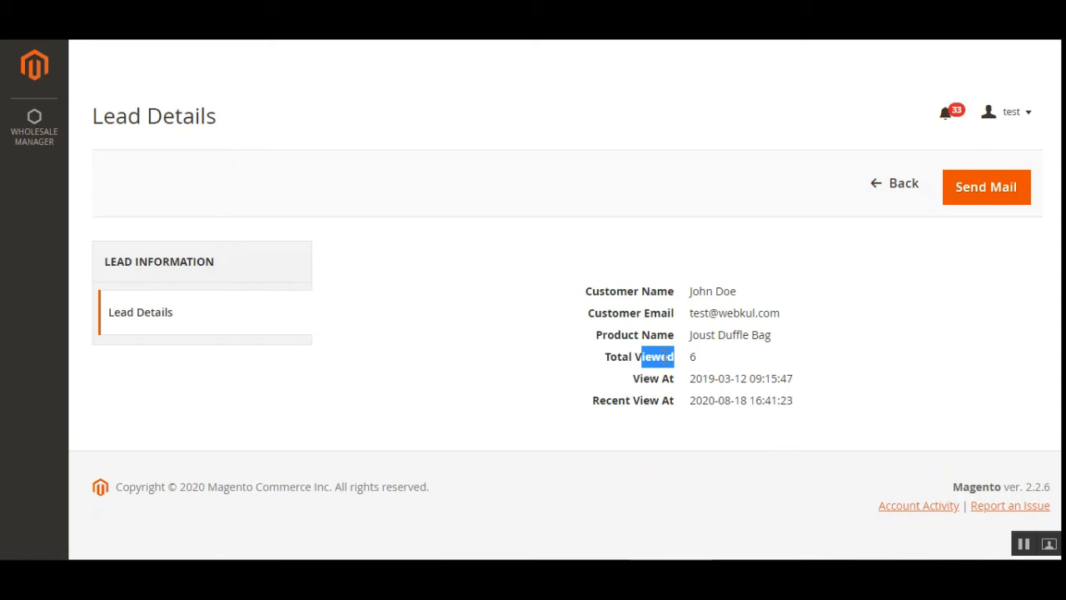
left_click_drag(648, 377, 798, 388)
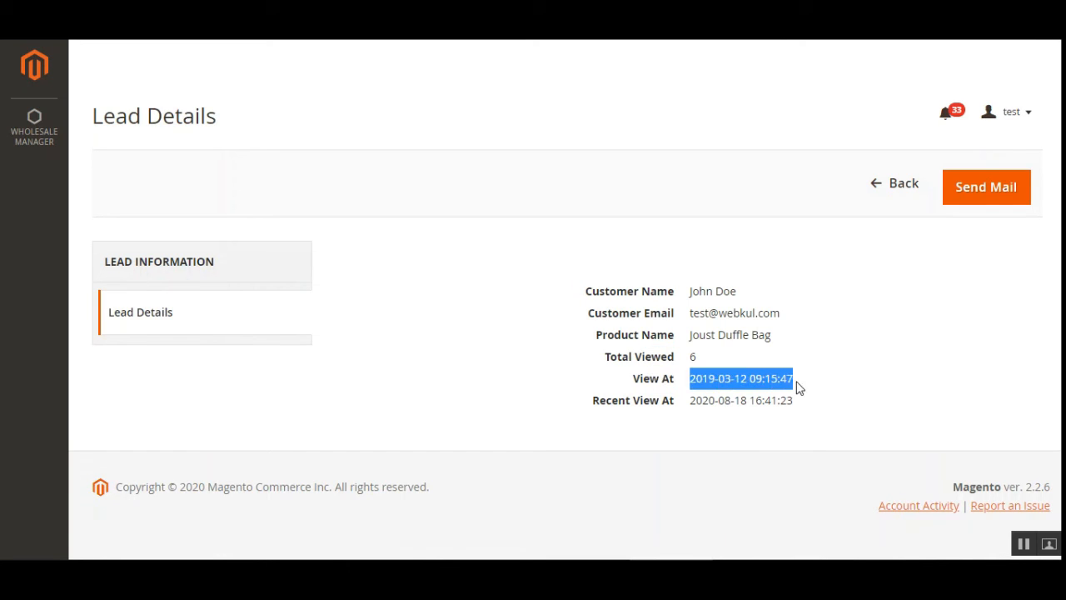
left_click(624, 403)
left_click_drag(618, 402, 796, 401)
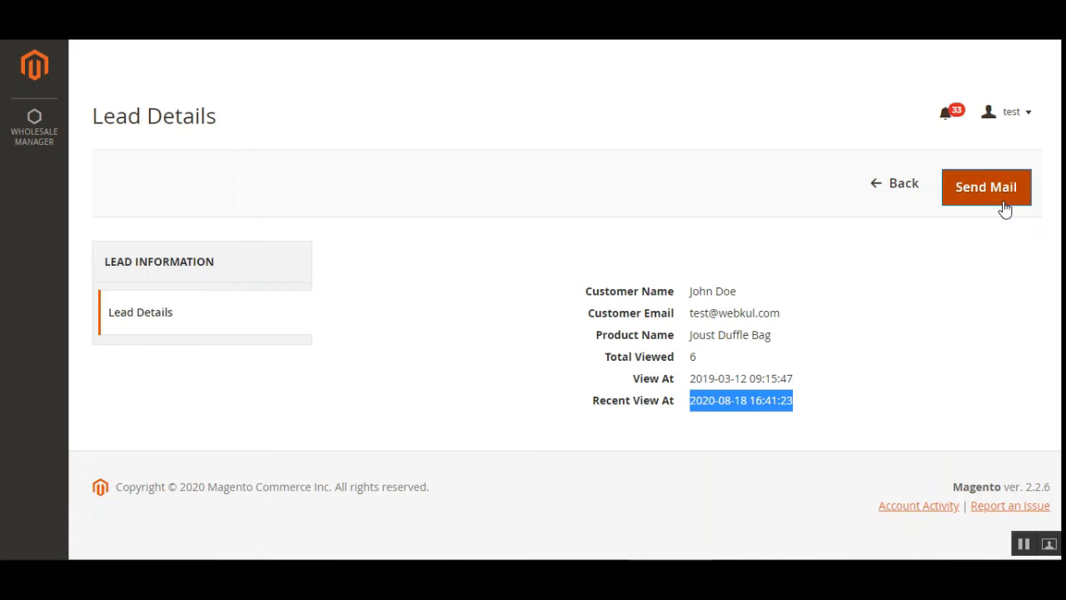
left_click(1027, 544)
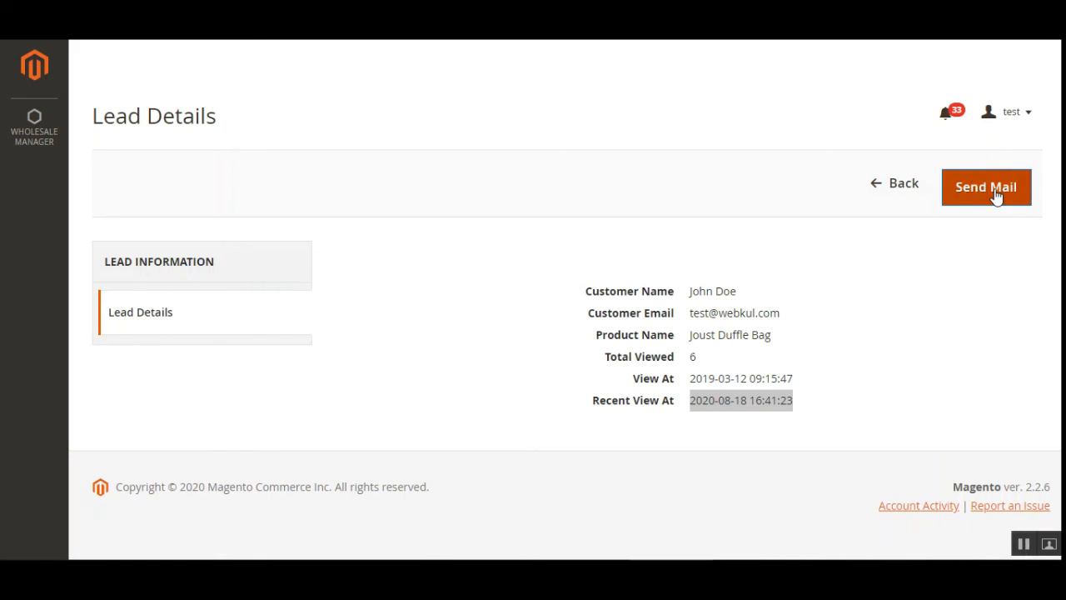
left_click(801, 428)
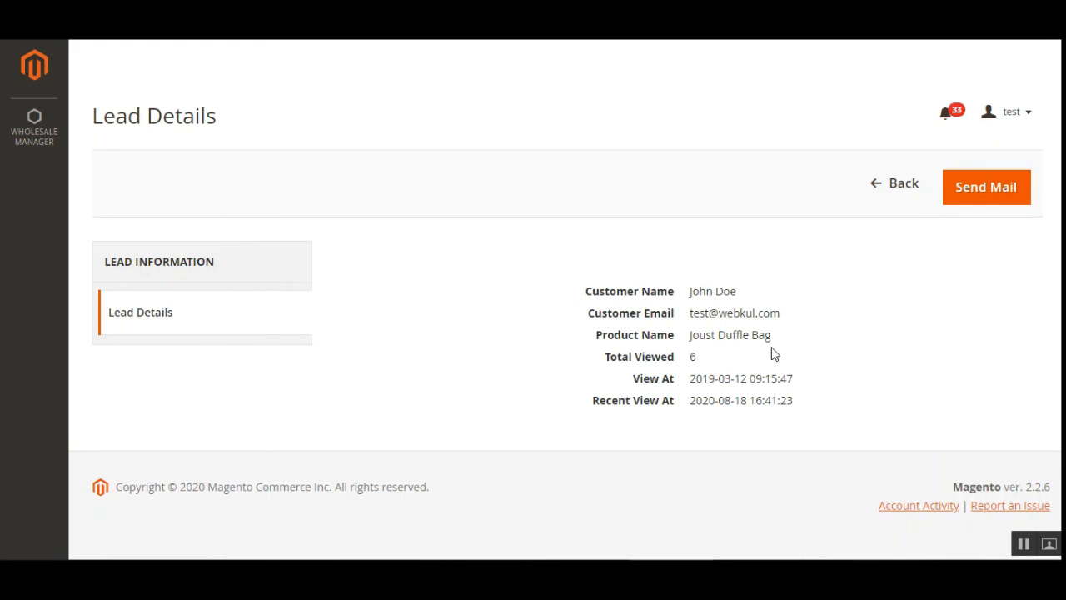
Step: Sign out of the wholesaler account and sign back in as administrator to reach the Dashboard
left_click(1024, 117)
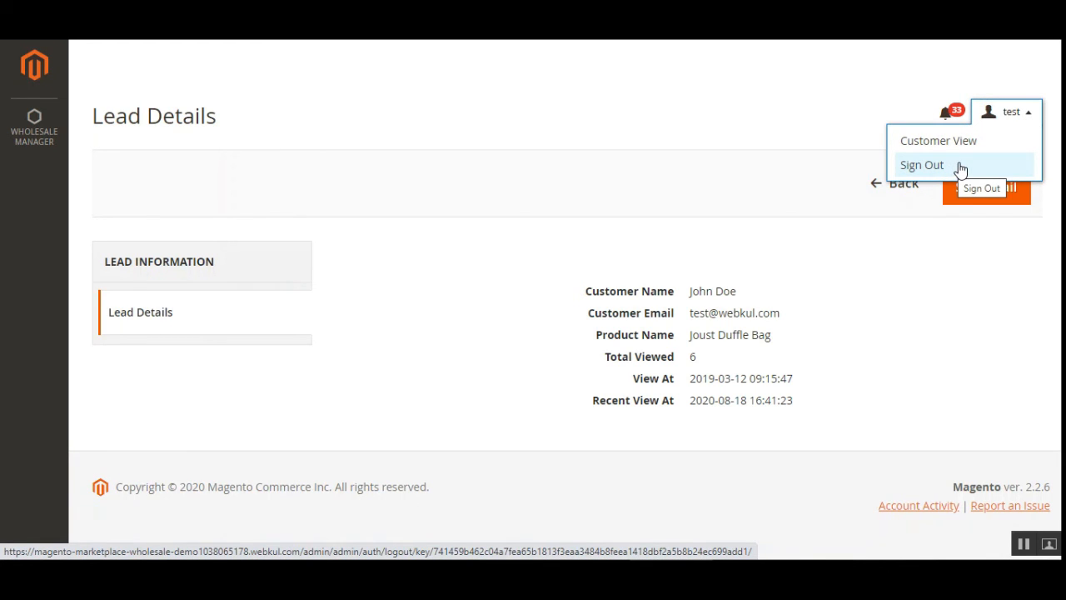
left_click(960, 166)
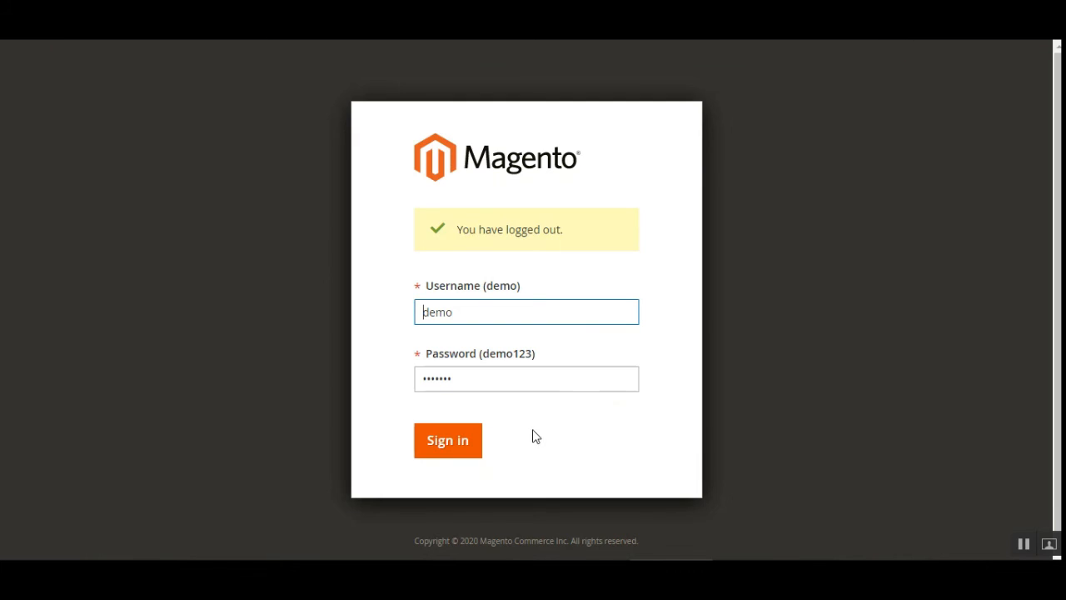
left_click(459, 451)
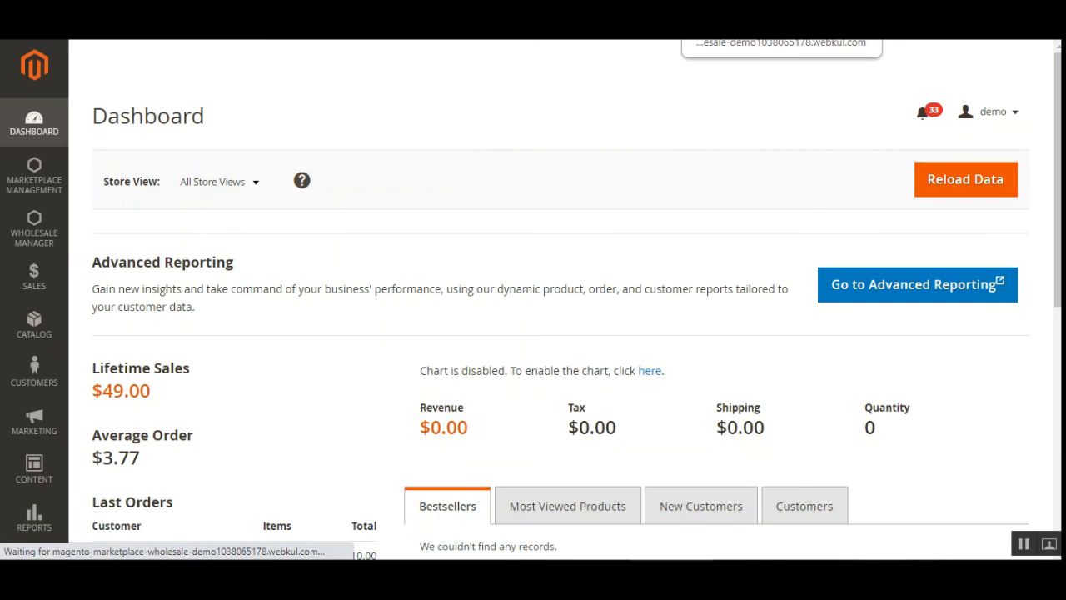
scroll(31, 450, "down", 3)
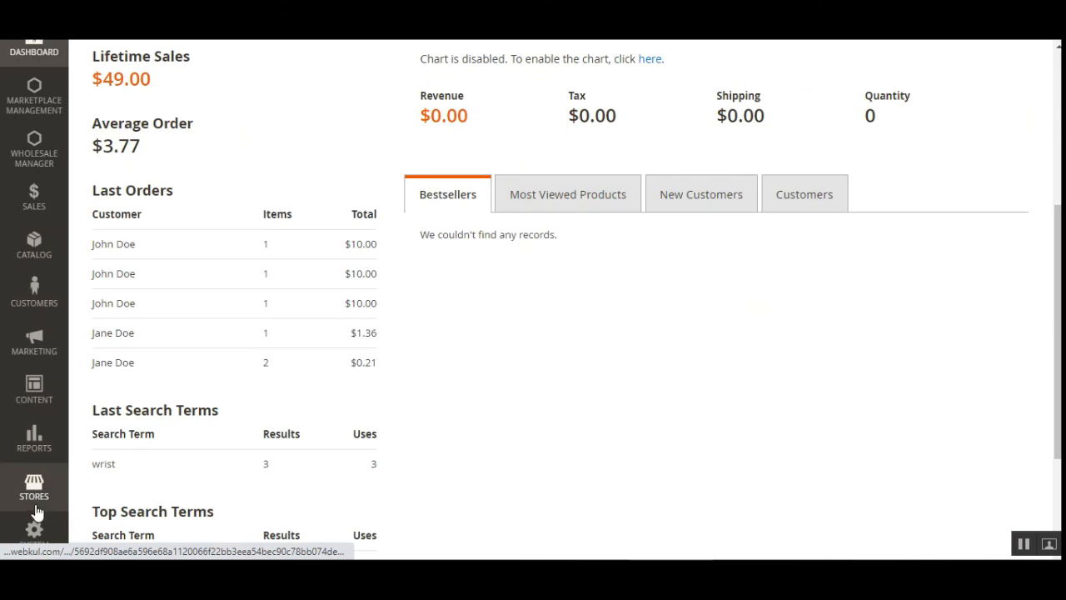
Step: From Stores, expand the Wholesale Transactional Emails settings and scroll through them
left_click(34, 487)
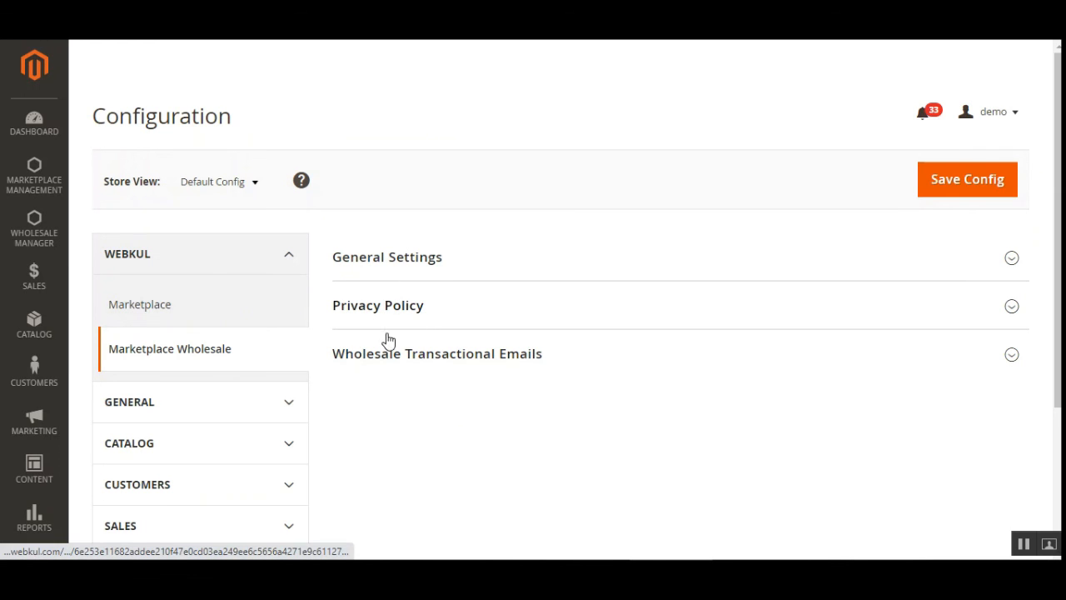
left_click(499, 364)
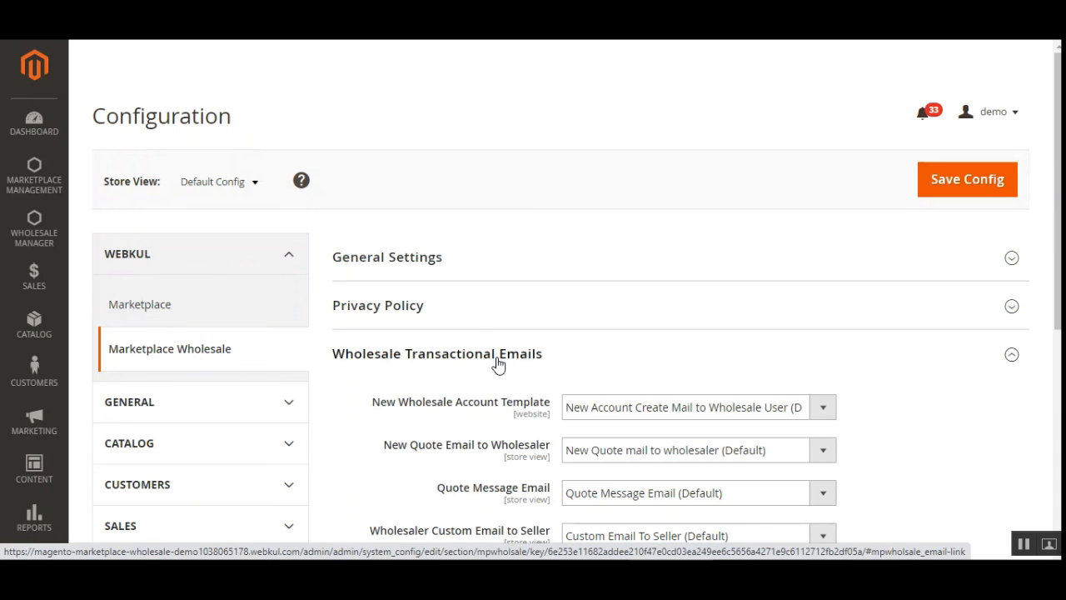
scroll(1004, 475, "down", 3)
scroll(1004, 474, "up", 2)
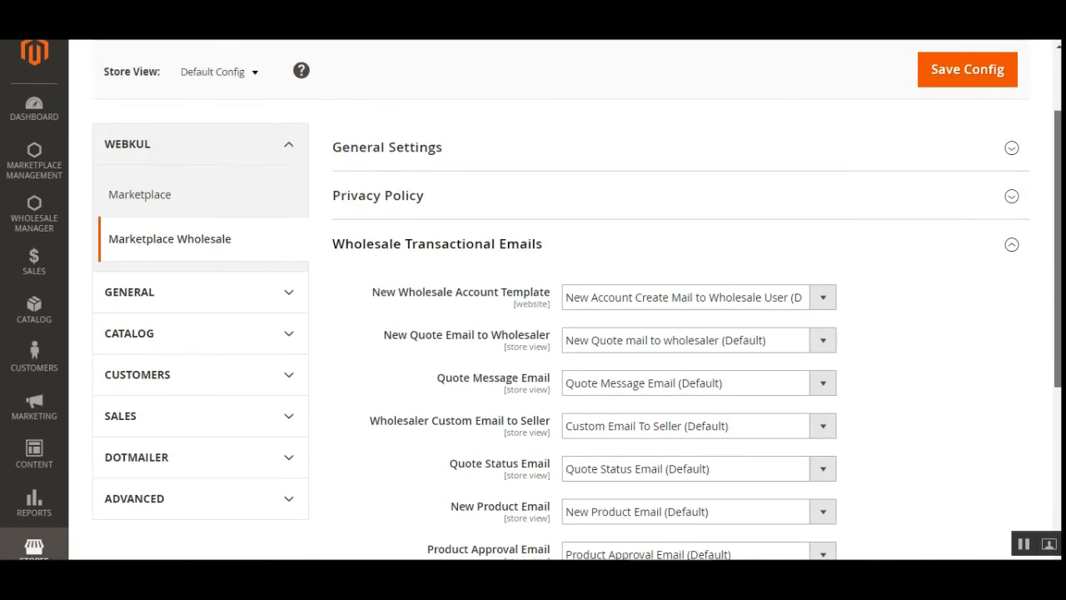
scroll(1004, 475, "down", 3)
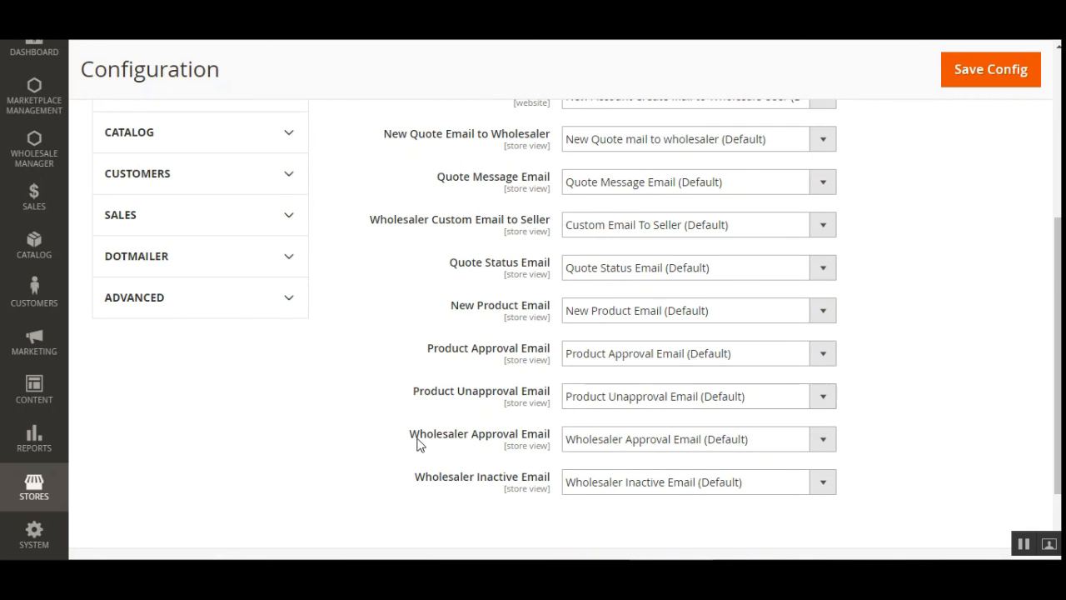
scroll(402, 450, "up", 3)
scroll(400, 446, "down", 2)
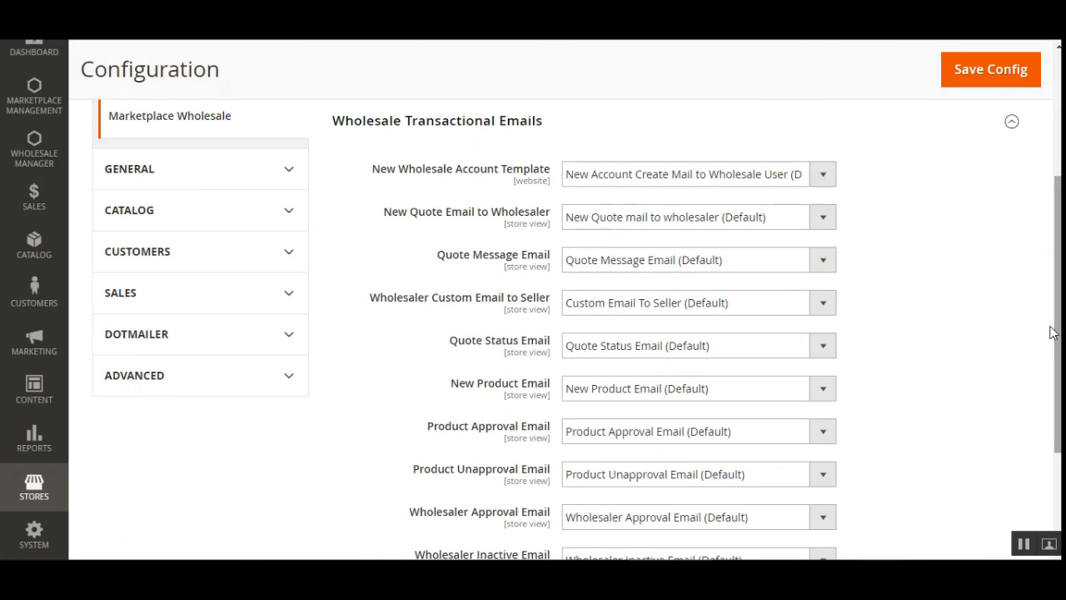
scroll(286, 464, "up", 3)
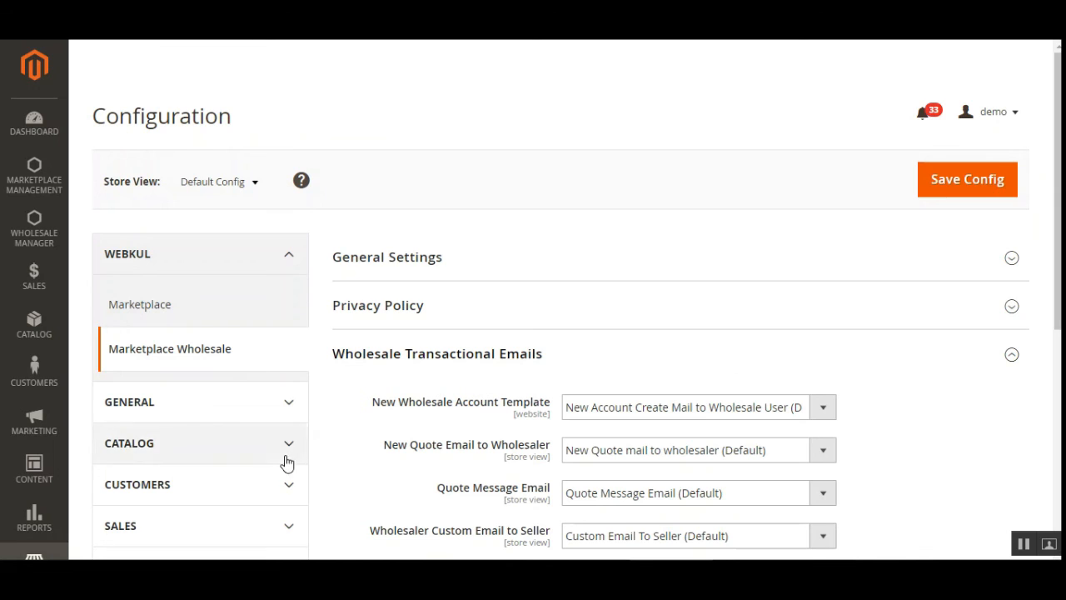
Step: Expand Privacy Policy and highlight the Company Privacy Policy heading and its description
left_click(397, 307)
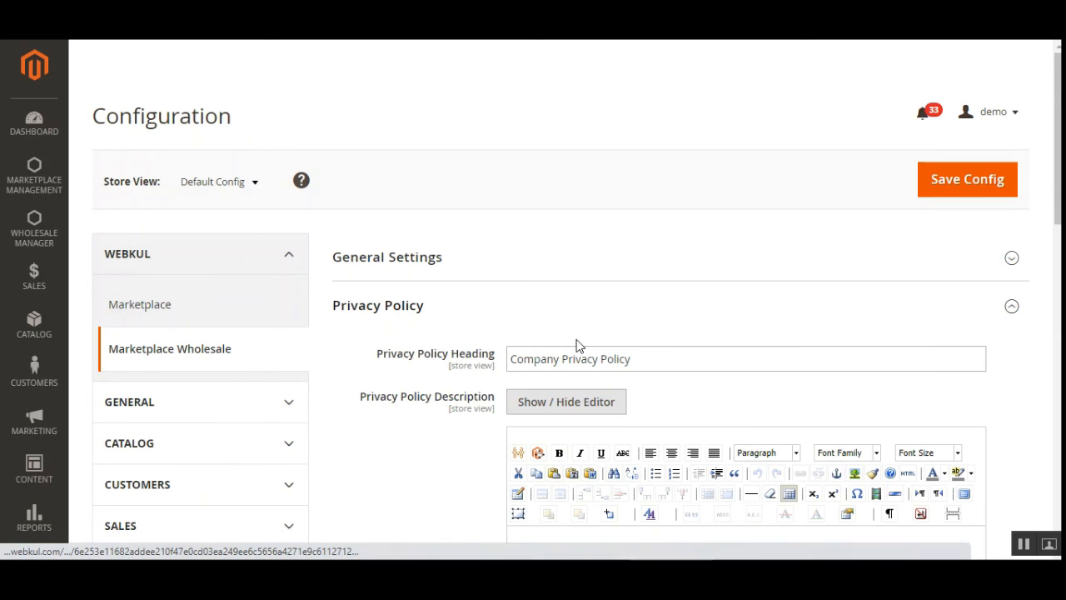
scroll(579, 345, "down", 2)
left_click_drag(405, 198, 492, 285)
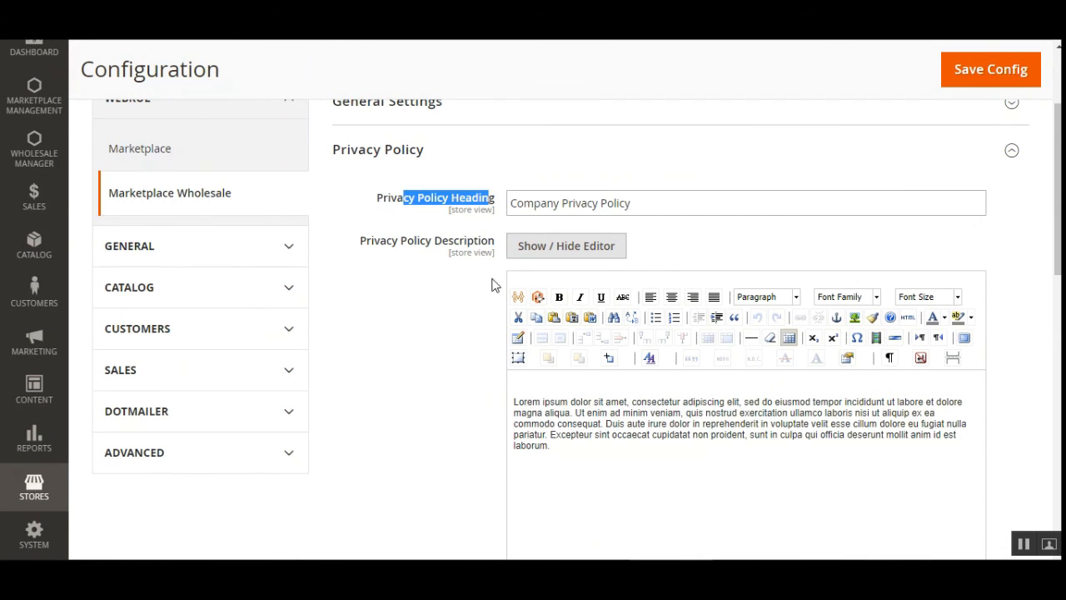
left_click_drag(388, 243, 494, 273)
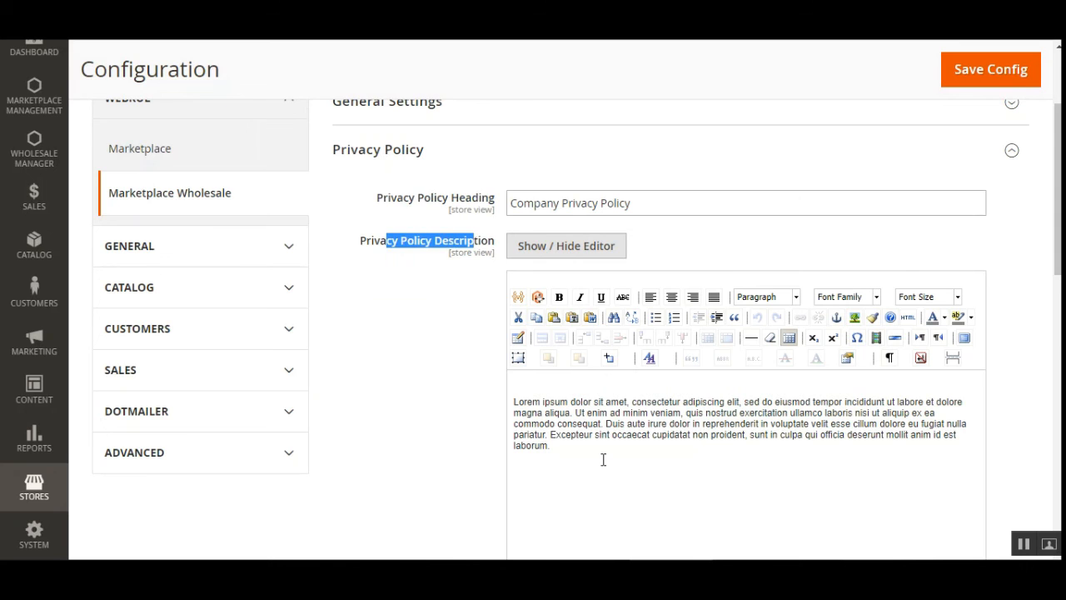
scroll(602, 459, "down", 3)
scroll(633, 323, "up", 7)
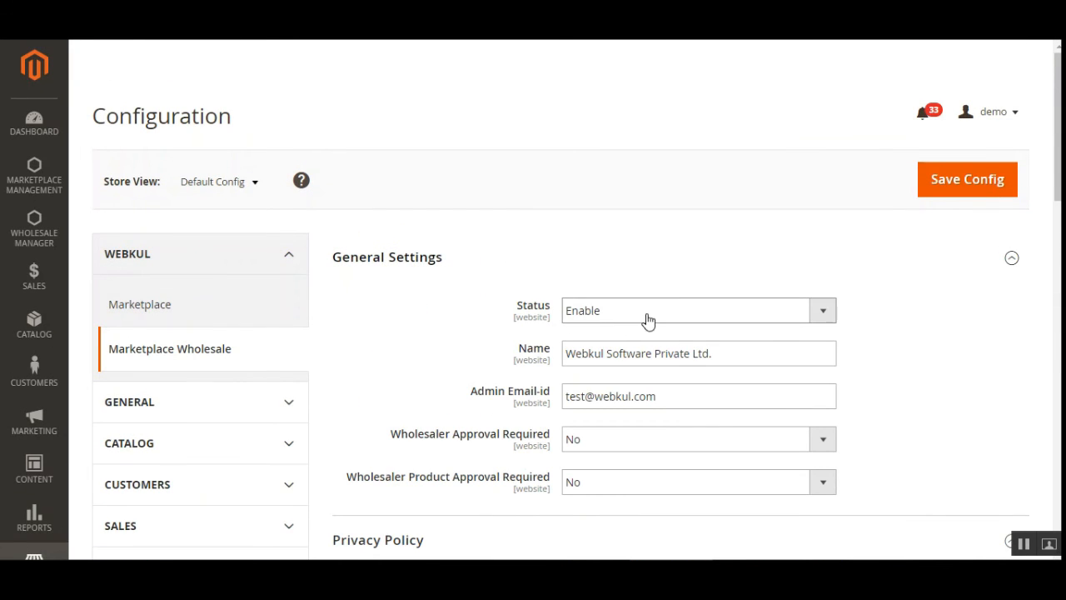
left_click(649, 321)
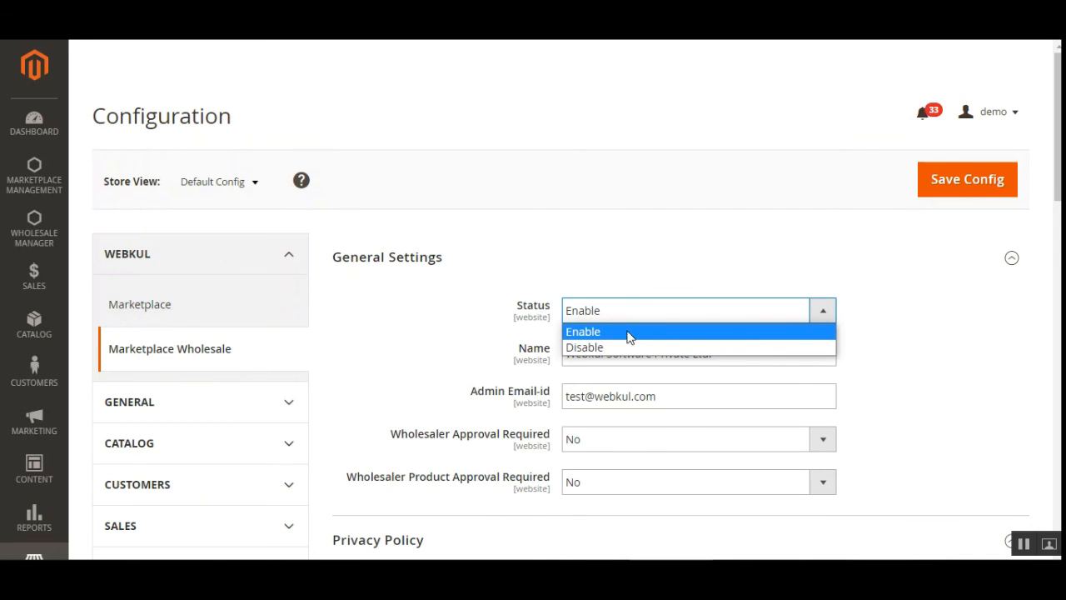
key("Down")
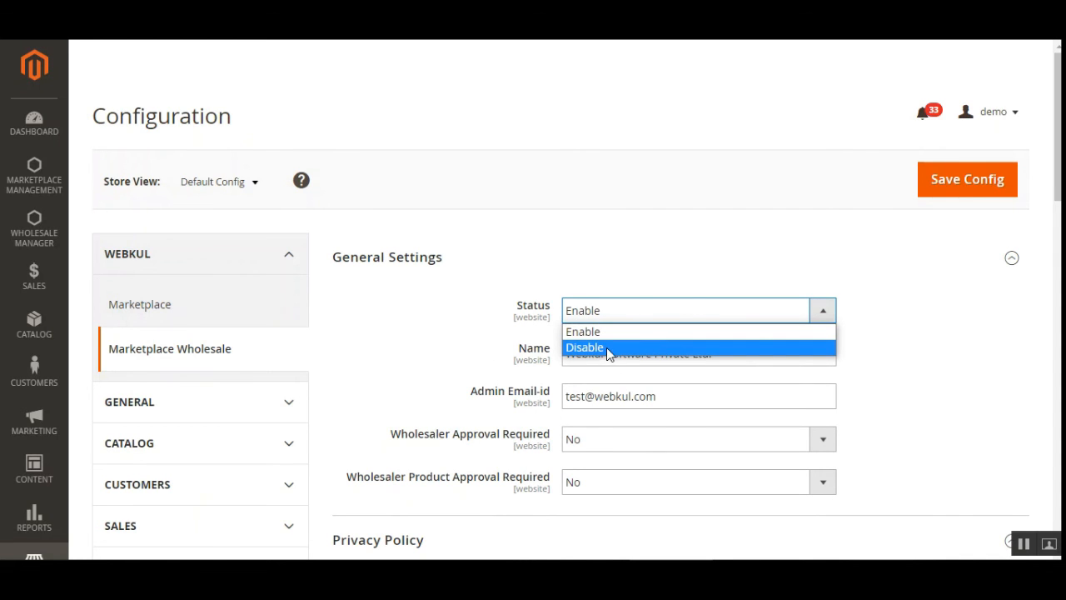
left_click(419, 321)
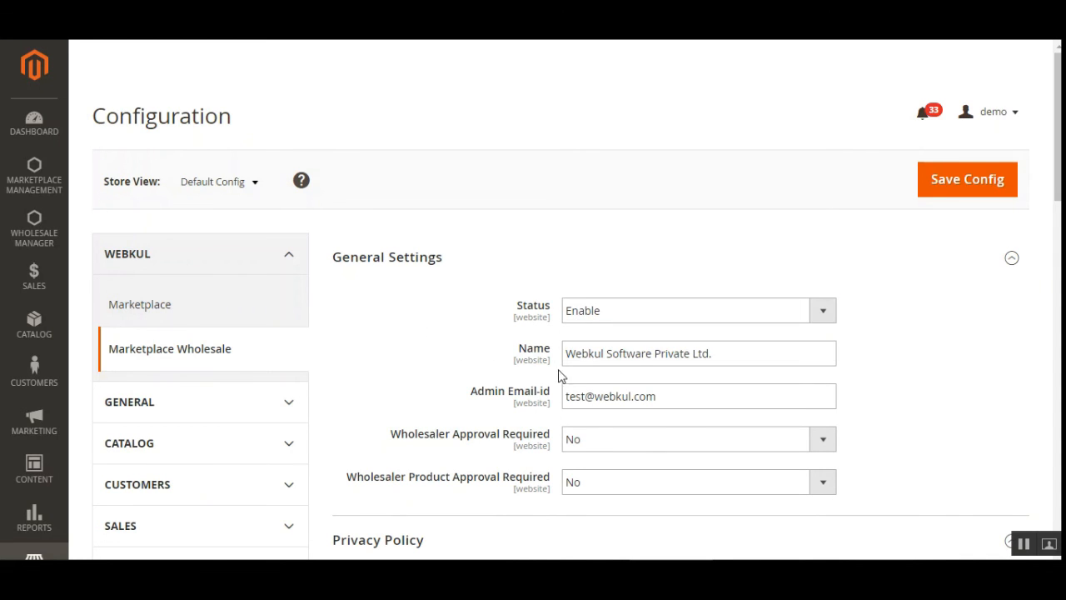
left_click(723, 353)
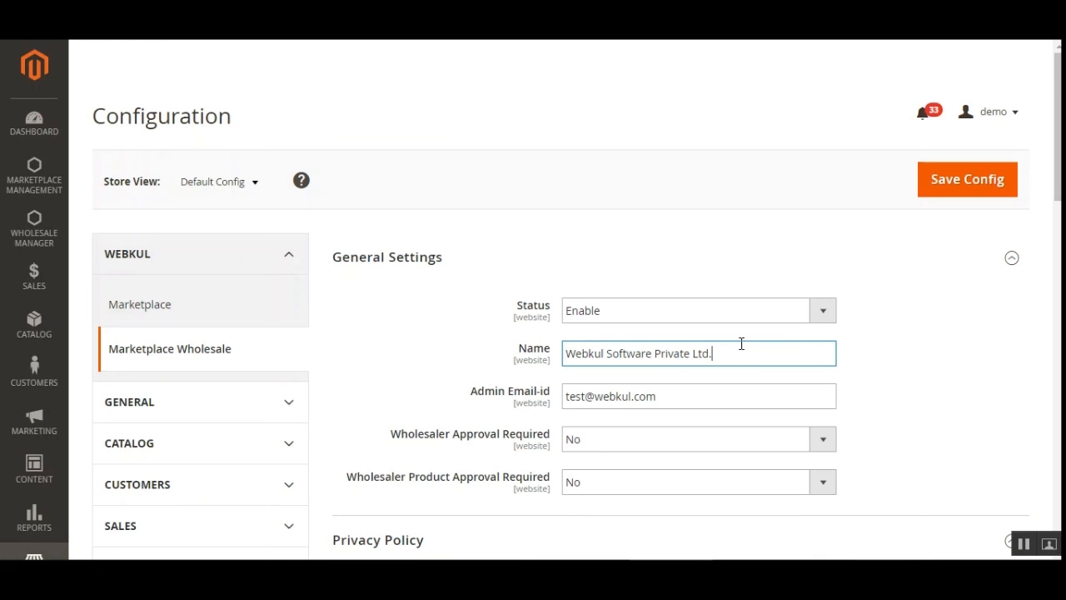
left_click(673, 400)
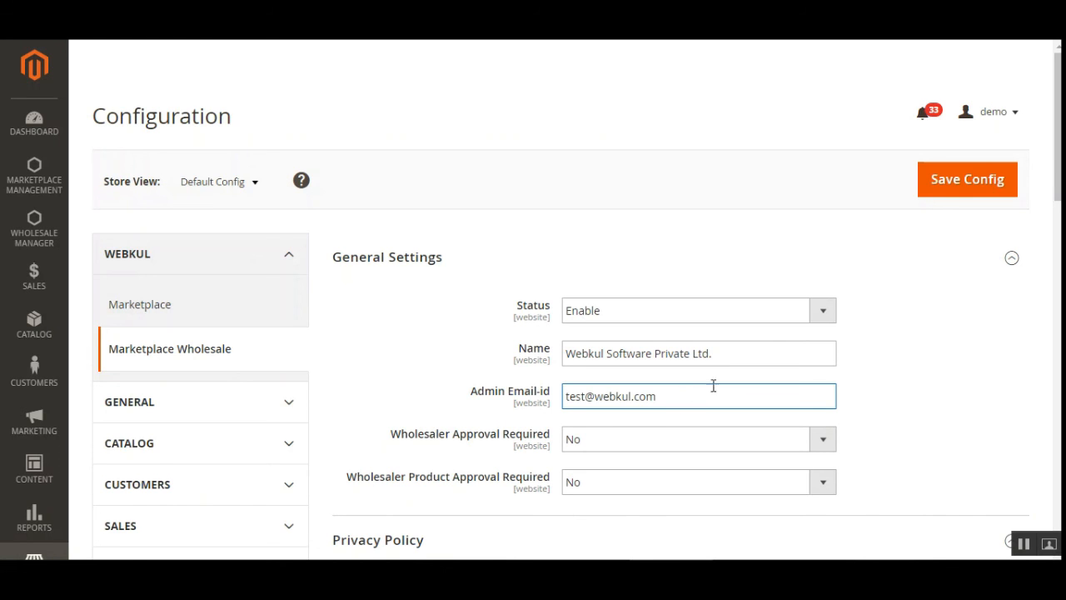
left_click(861, 398)
scroll(667, 401, "down", 2)
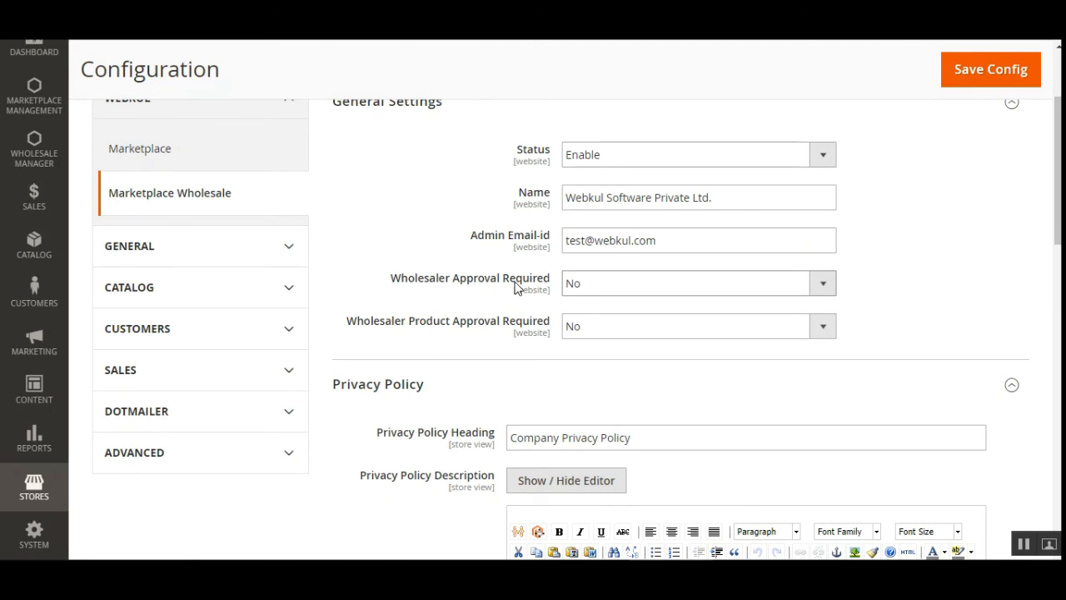
Step: Set Wholesaler Approval Required to Yes
mouse_move(426, 283)
left_mouse_down()
mouse_move(539, 286)
mouse_move(435, 285)
left_mouse_up()
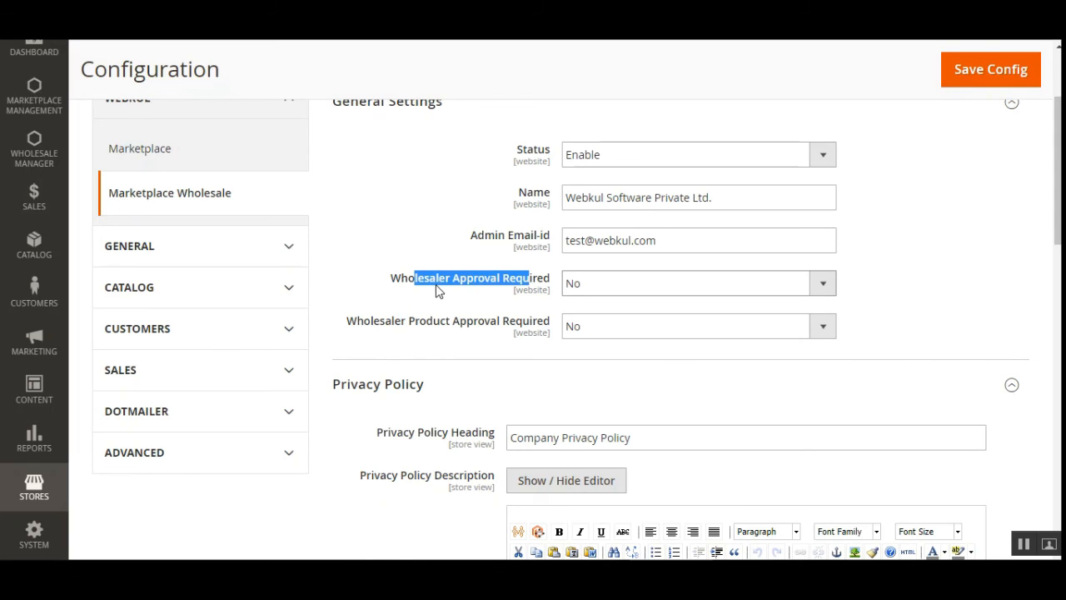
left_click(601, 286)
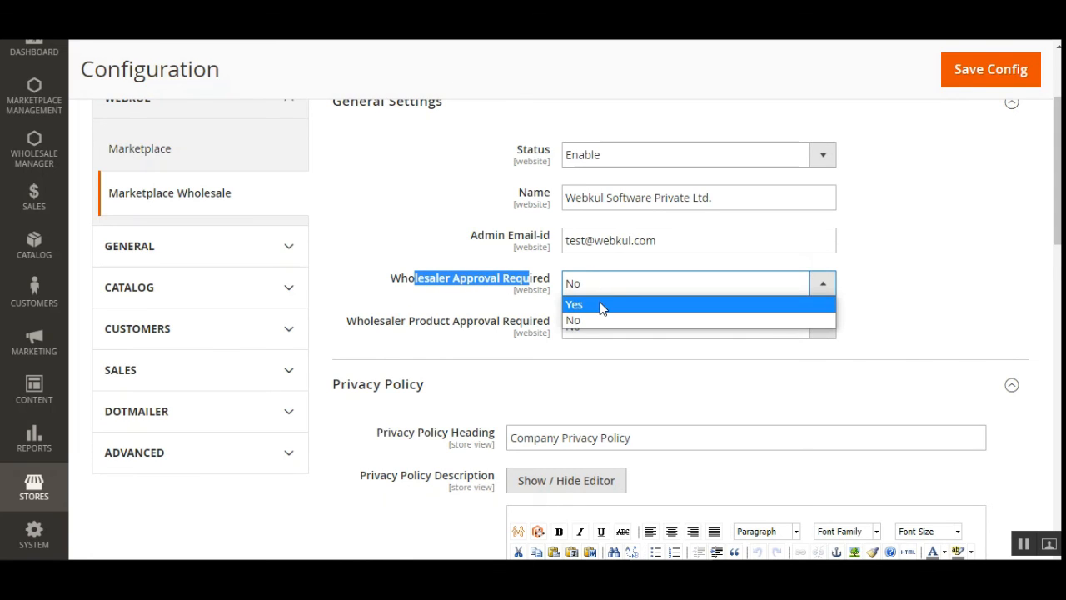
left_click(601, 305)
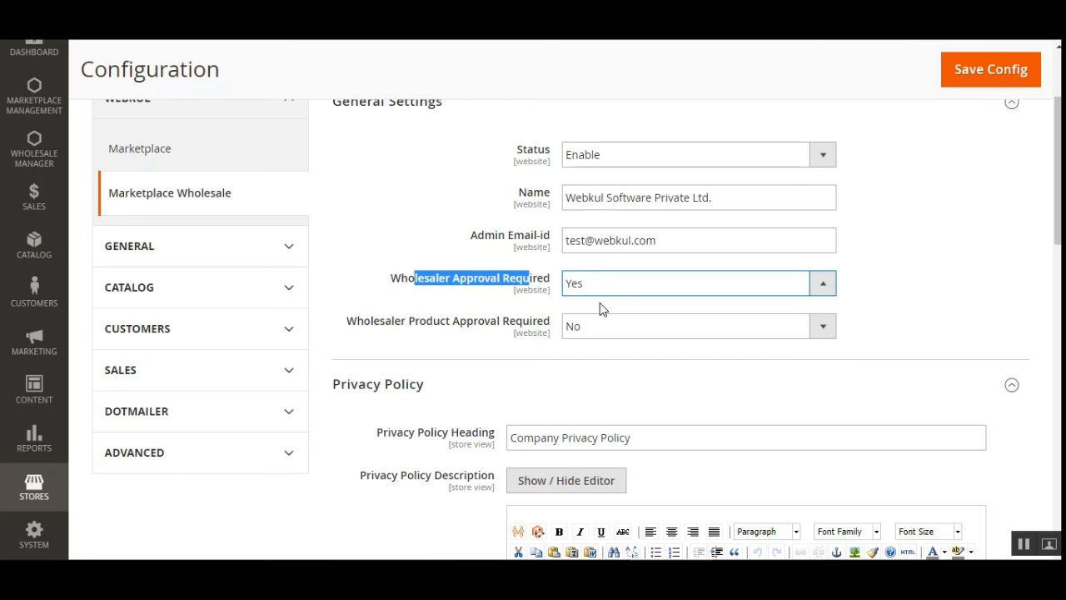
left_click(858, 305)
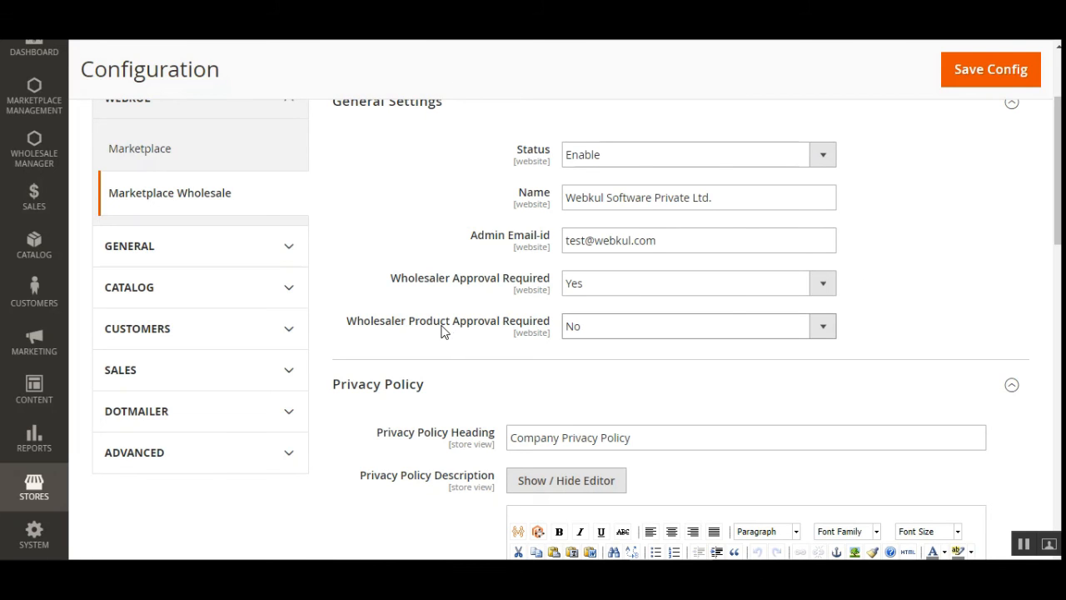
left_click(45, 160)
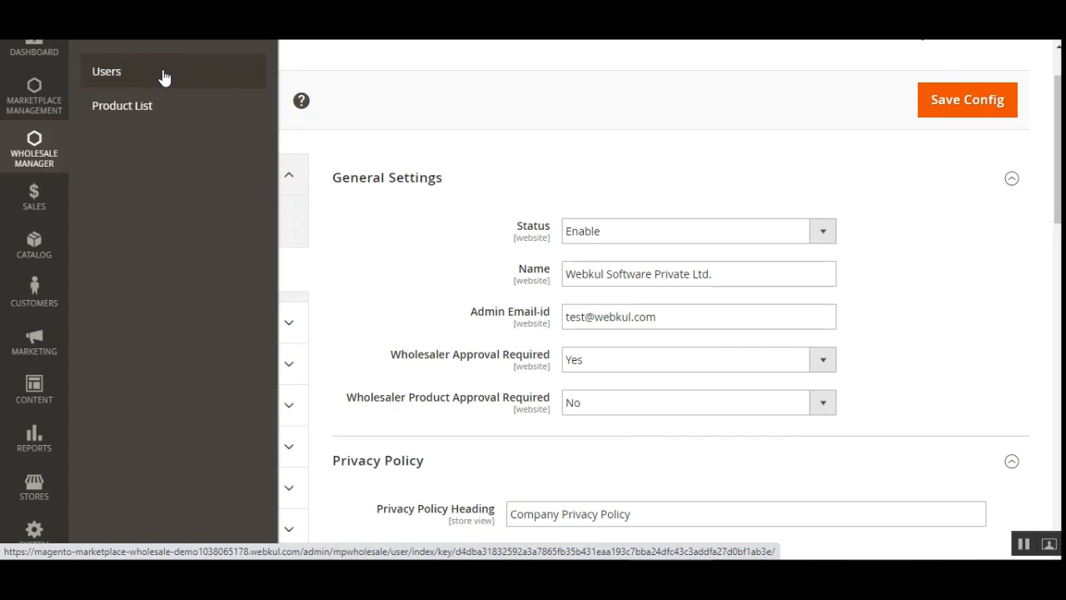
left_click(923, 334)
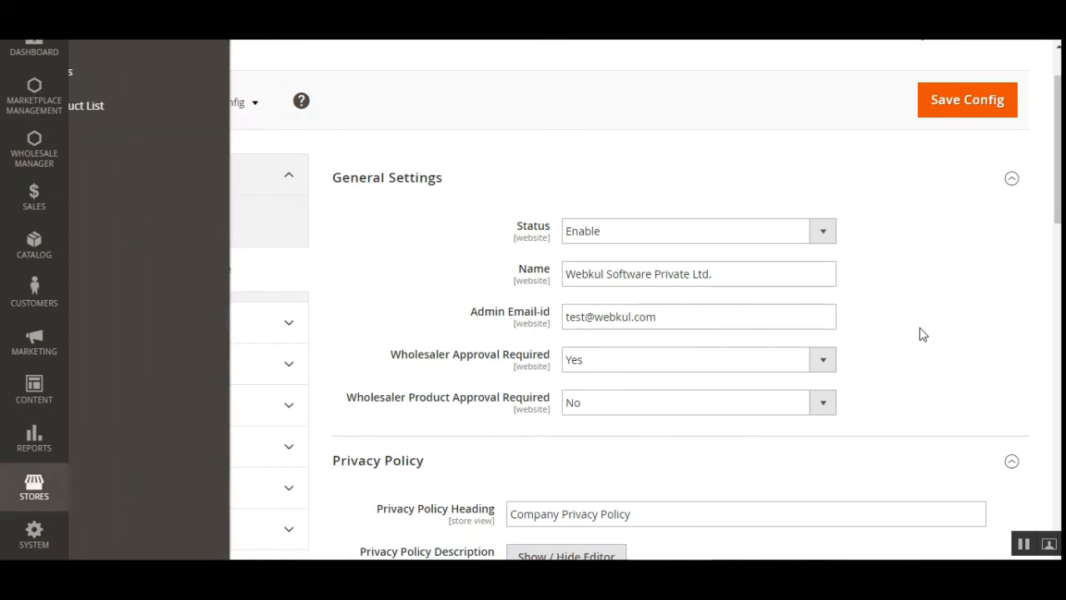
left_click(594, 367)
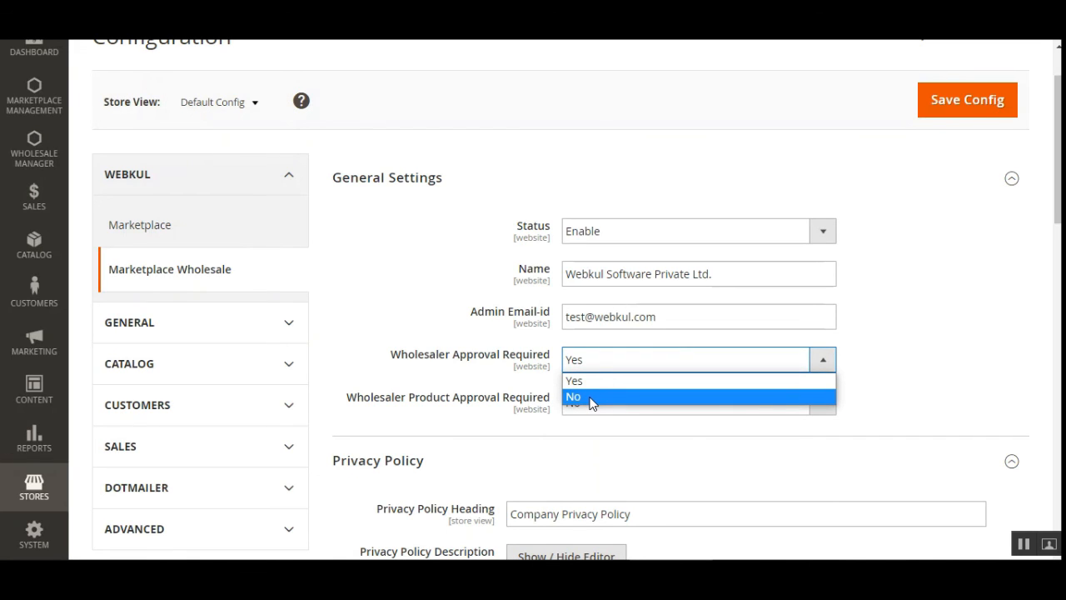
left_click(908, 369)
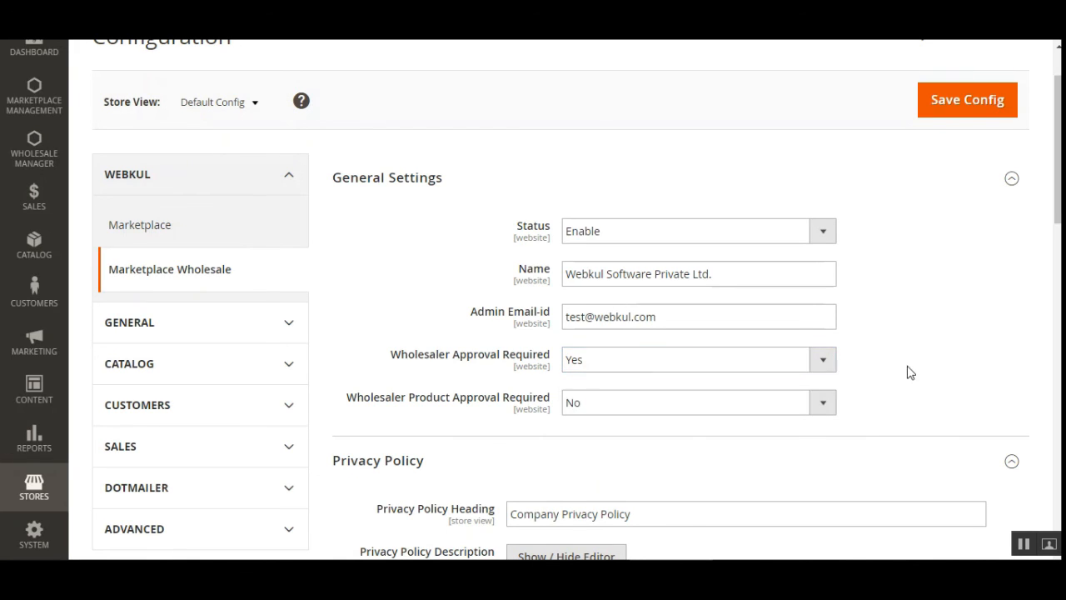
Step: Leave Wholesaler Product Approval Required at No and save the Marketplace Wholesale configuration
left_click_drag(381, 397, 543, 400)
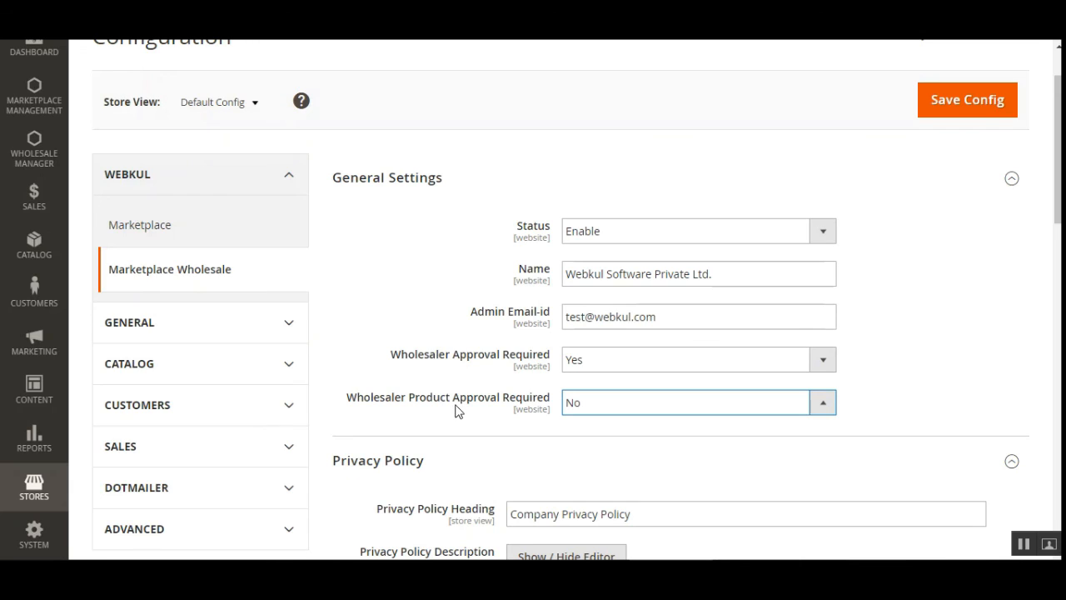
left_click(607, 408)
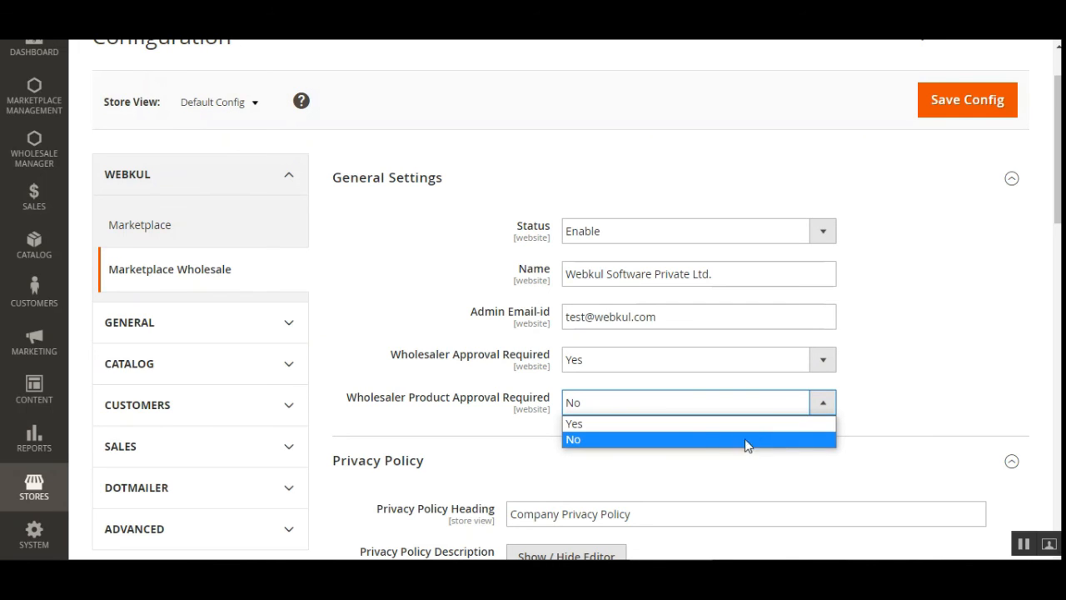
left_click(905, 405)
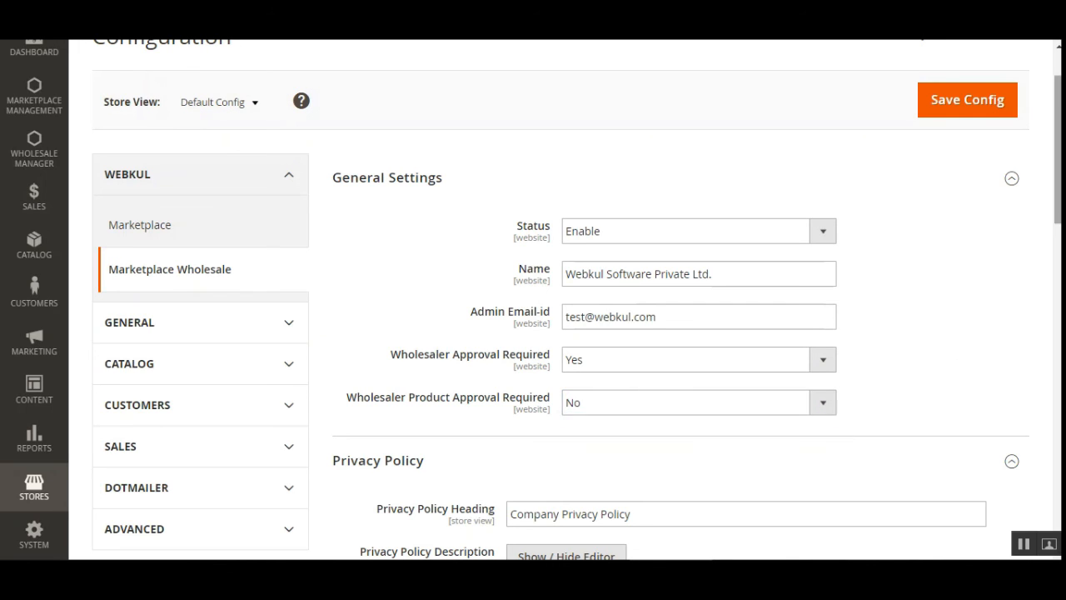
scroll(905, 404, "up", 1)
left_click(975, 200)
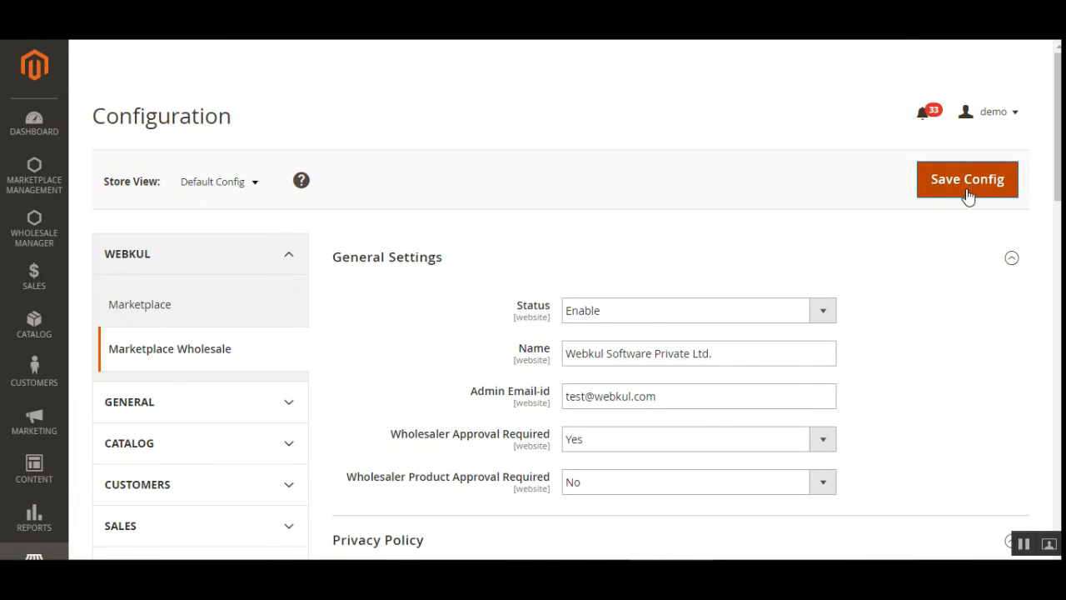